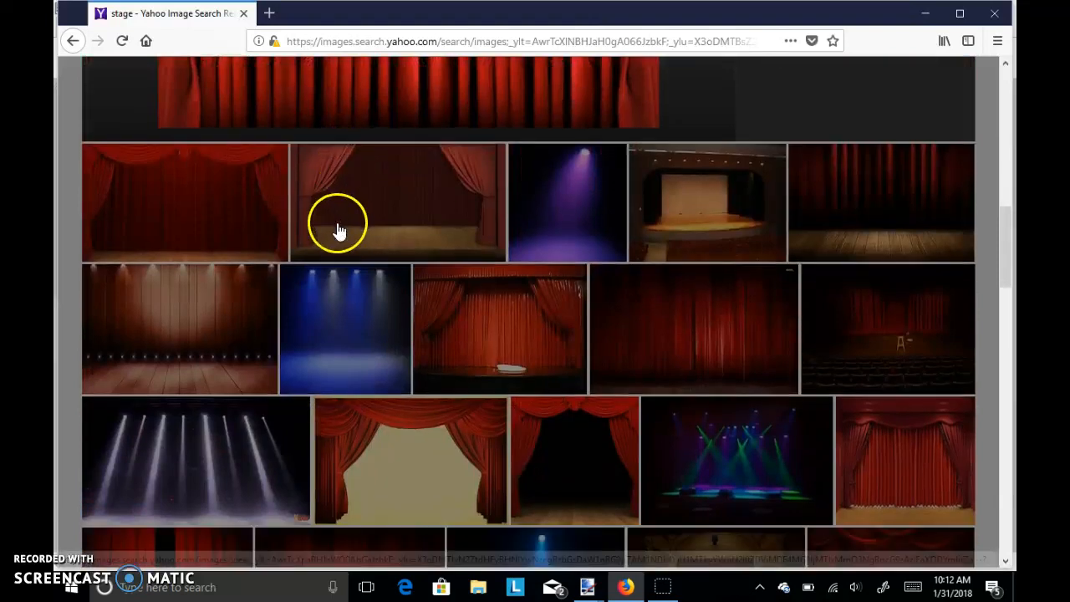
- Look through the stage image search results for a suitable curtain background
scroll(430, 371, up, 9)
scroll(430, 367, up, 4)
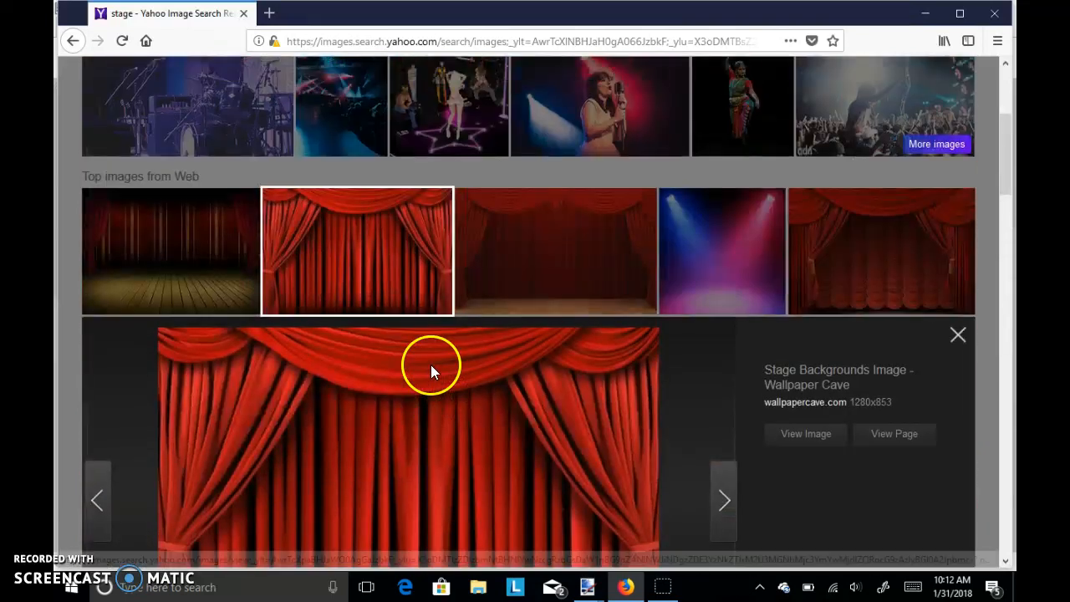
scroll(418, 326, down, 3)
scroll(537, 525, down, 2)
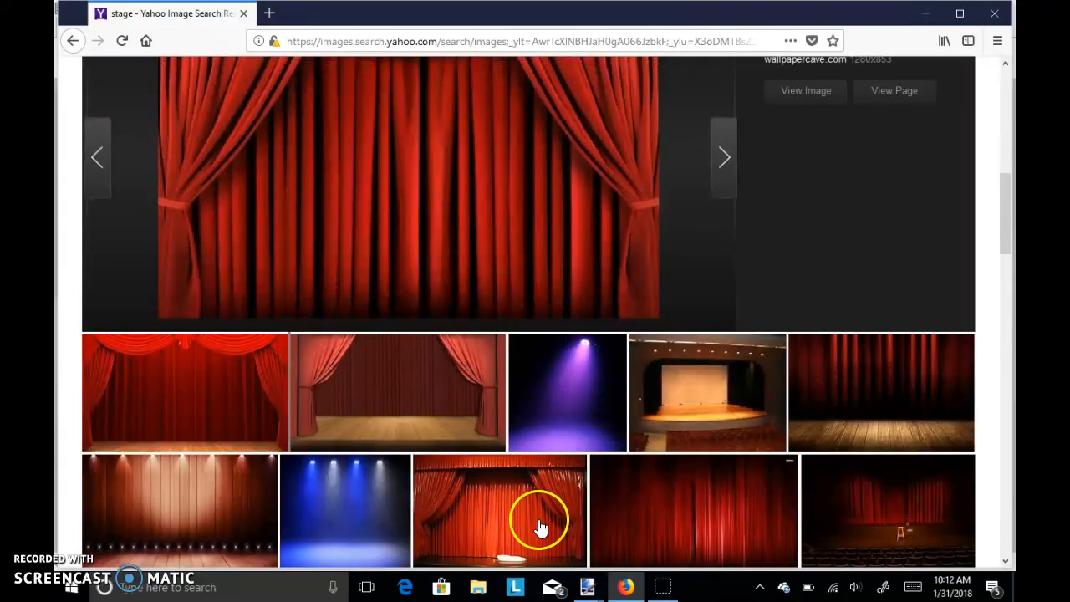
scroll(423, 310, up, 5)
scroll(407, 332, down, 5)
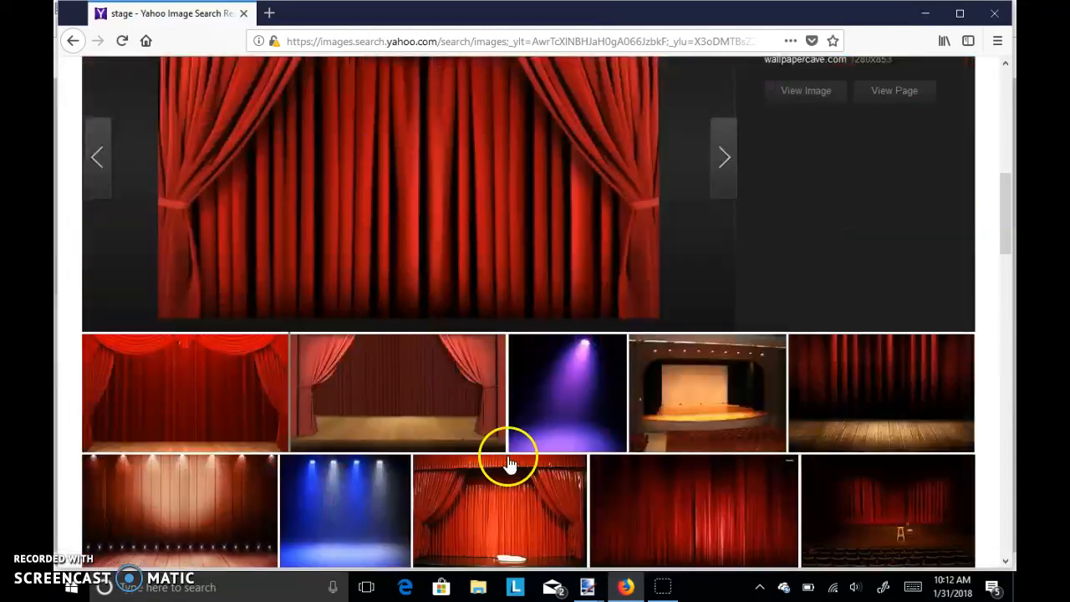
scroll(571, 184, up, 8)
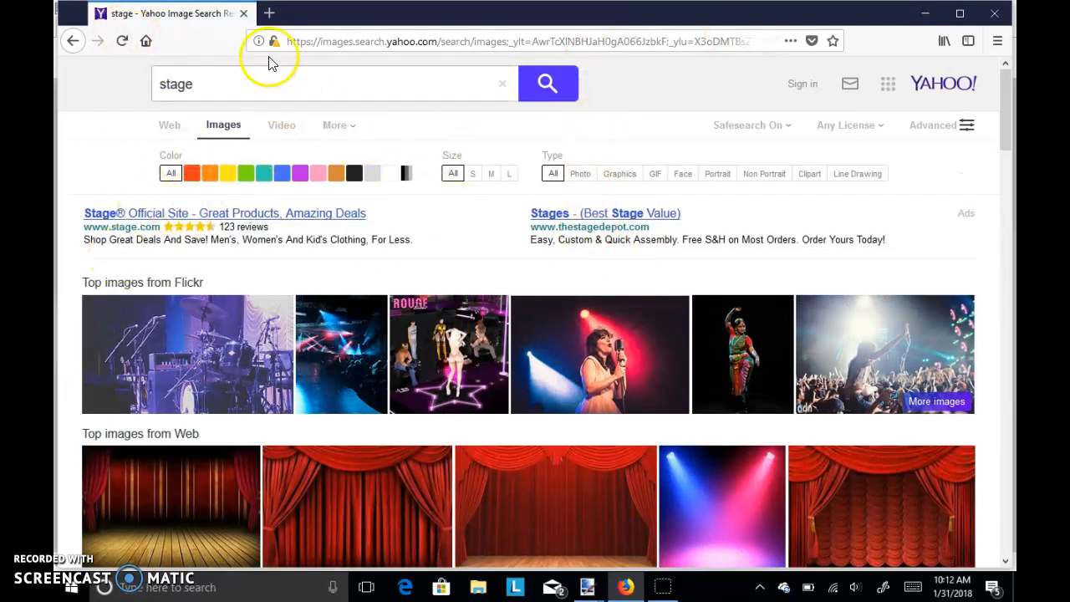
- Preview the red curtain stage image and check the available options for copying or saving it
click(495, 454)
right_click(444, 263)
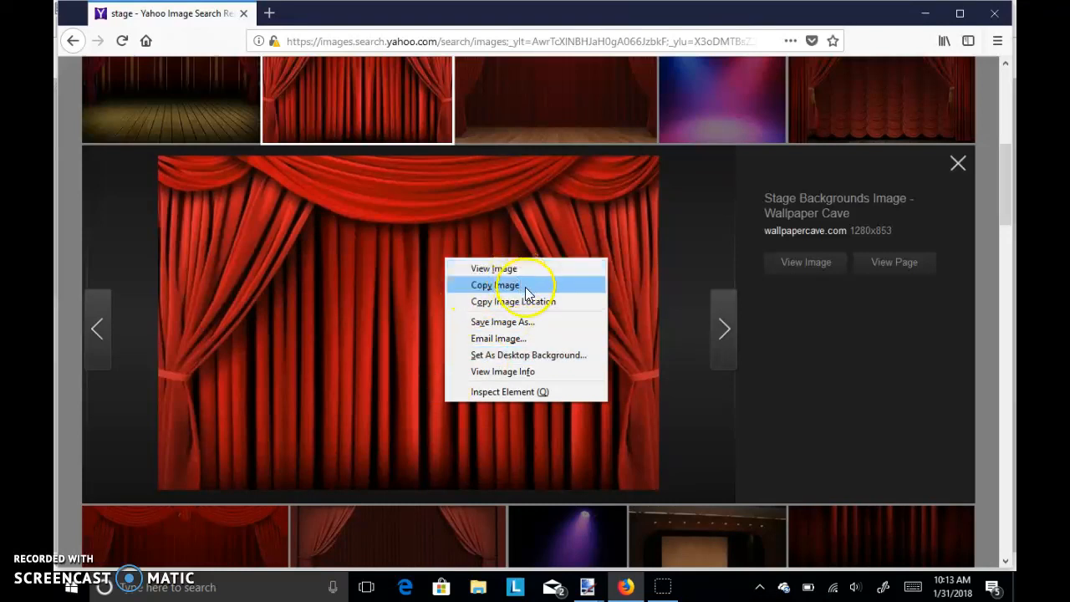
click(276, 375)
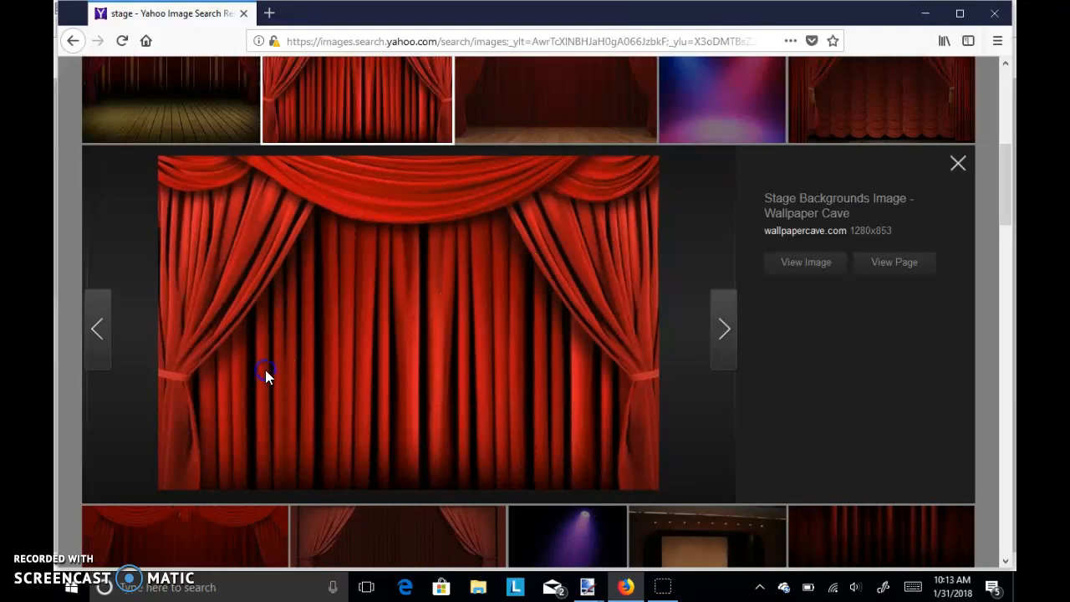
- Switch to the curtain image in paint.net and view the pirate character image
click(588, 590)
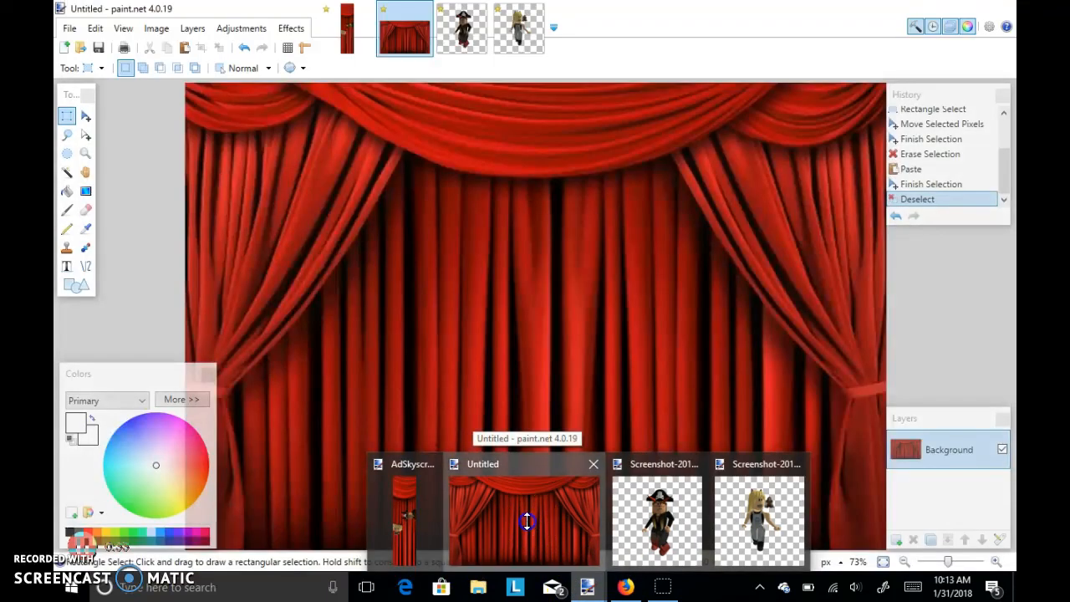
click(527, 520)
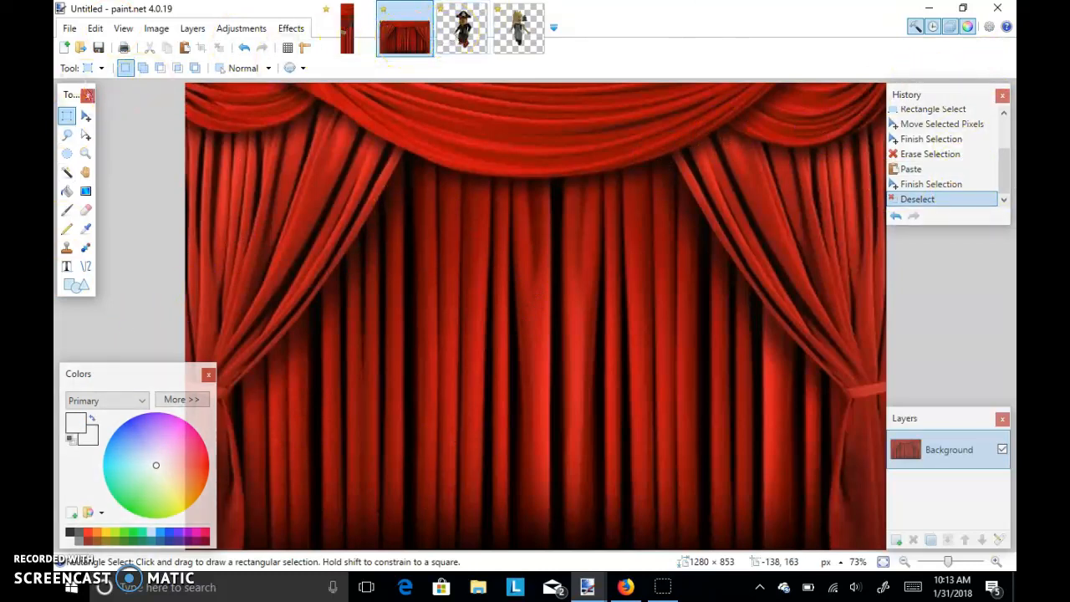
click(448, 42)
click(516, 42)
click(487, 42)
click(498, 42)
click(488, 42)
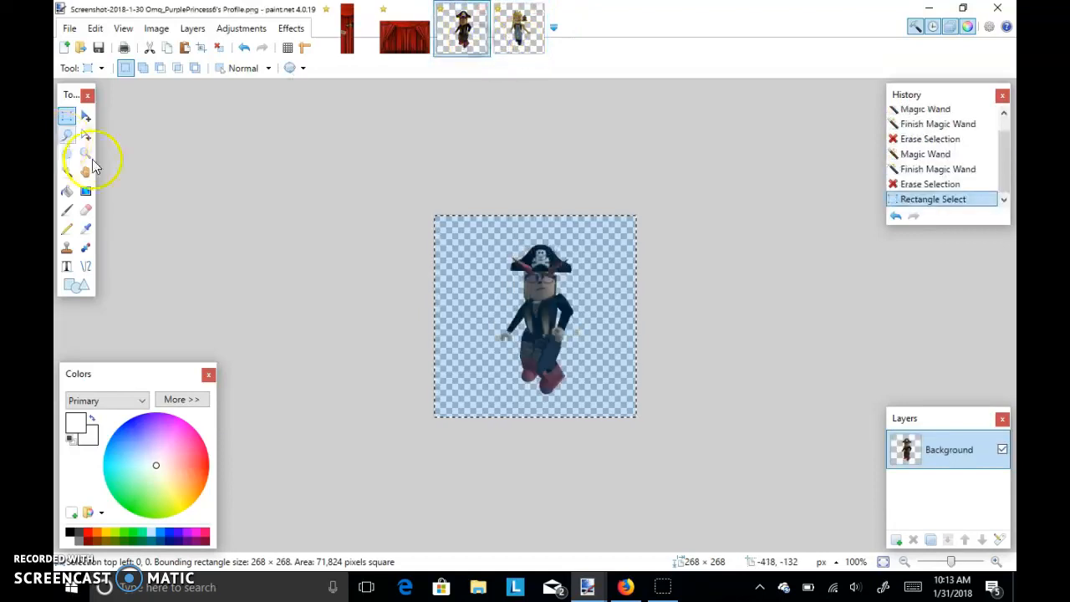
- Return to the curtain image, then bring up the AdSkyscraperTemplate.png canvas
click(261, 252)
click(494, 17)
click(463, 30)
click(402, 32)
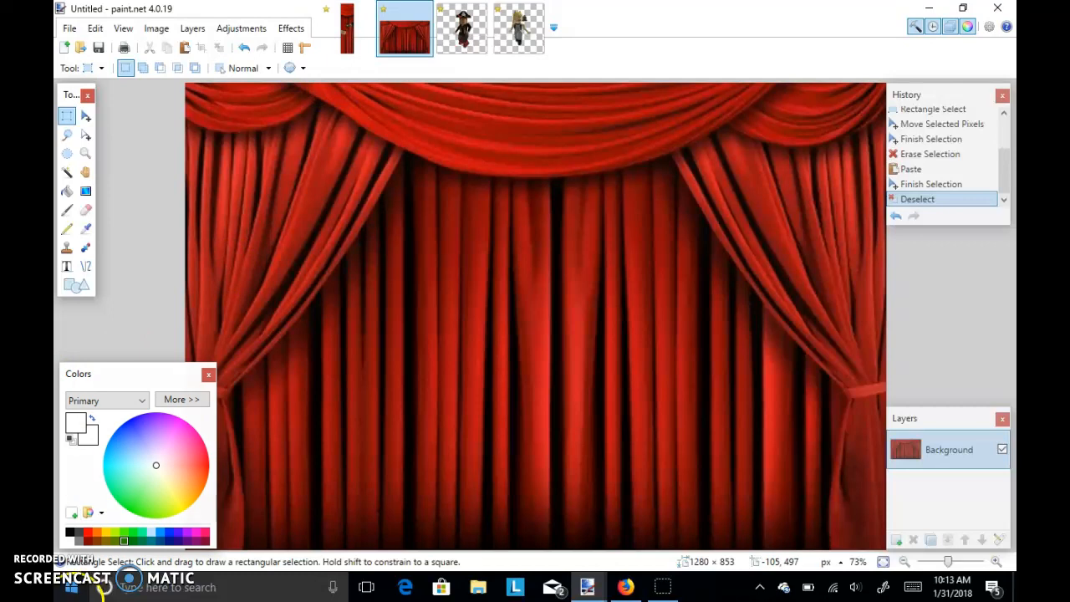
key(ctrl+shift+Tab)
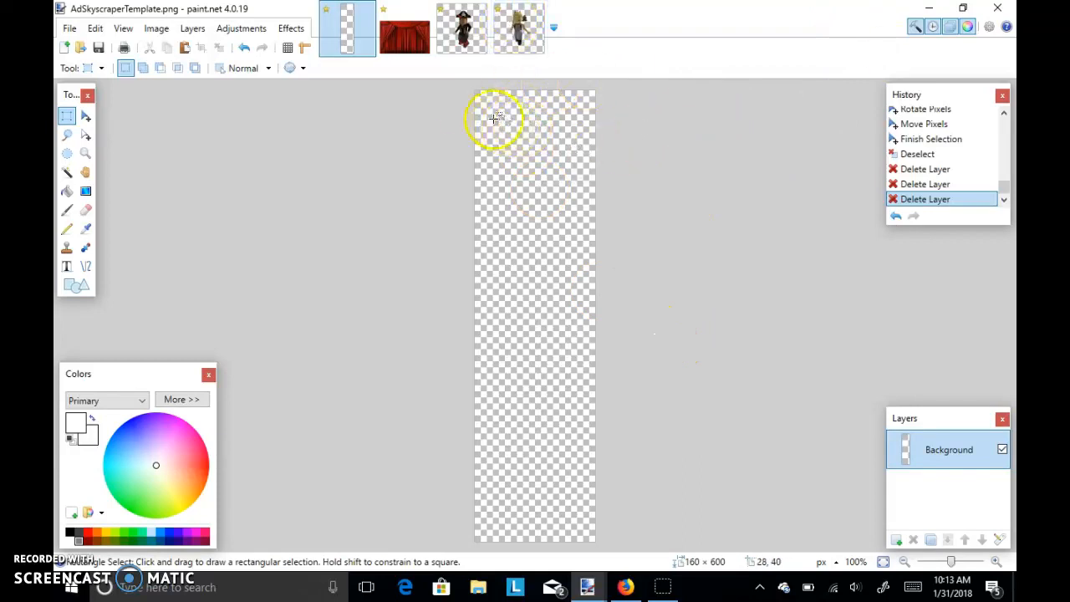
drag(441, 88, 445, 212)
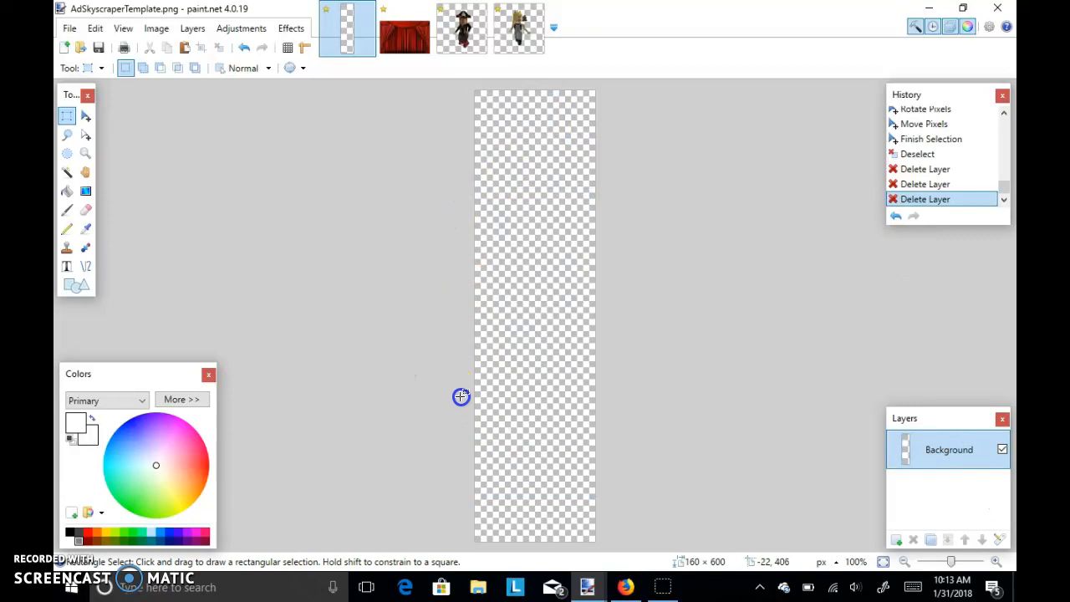
- Minimize the browser and paint.net windows and launch Roblox Player from the desktop
click(624, 588)
click(625, 585)
click(627, 581)
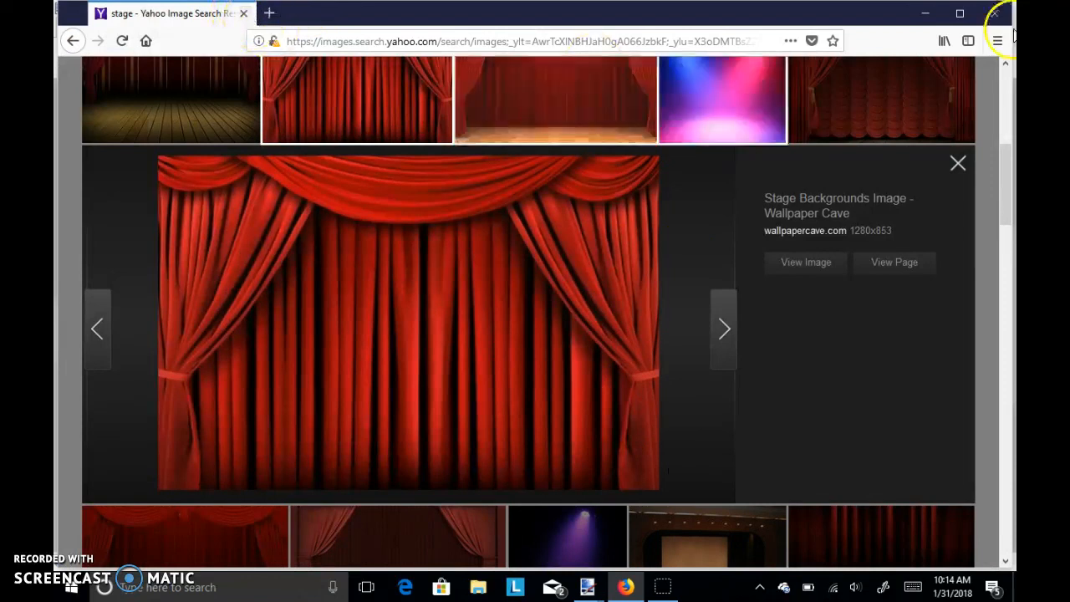
click(925, 14)
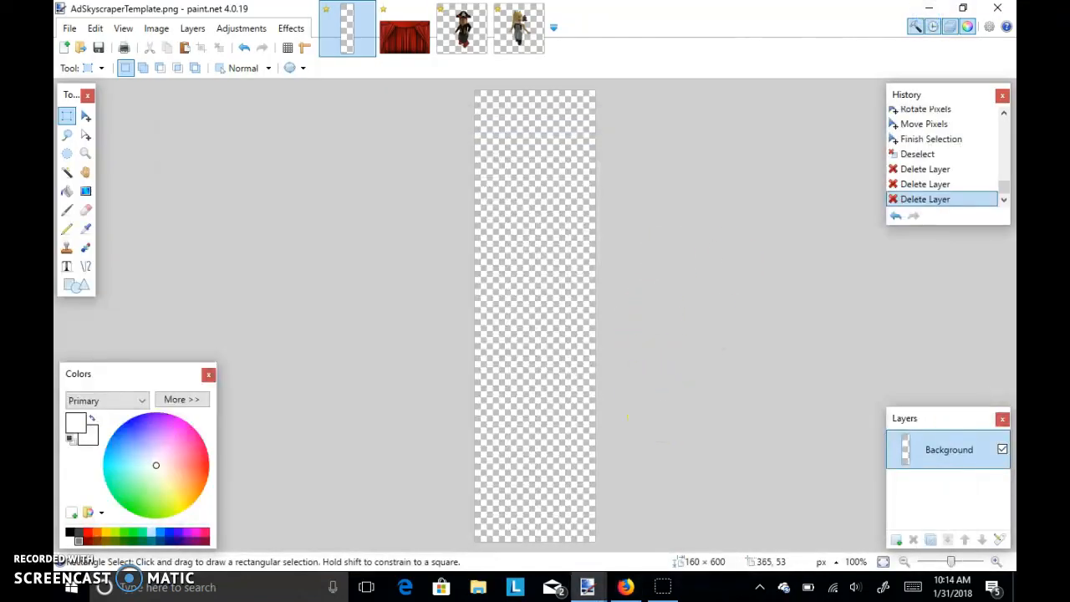
click(928, 8)
right_click(420, 289)
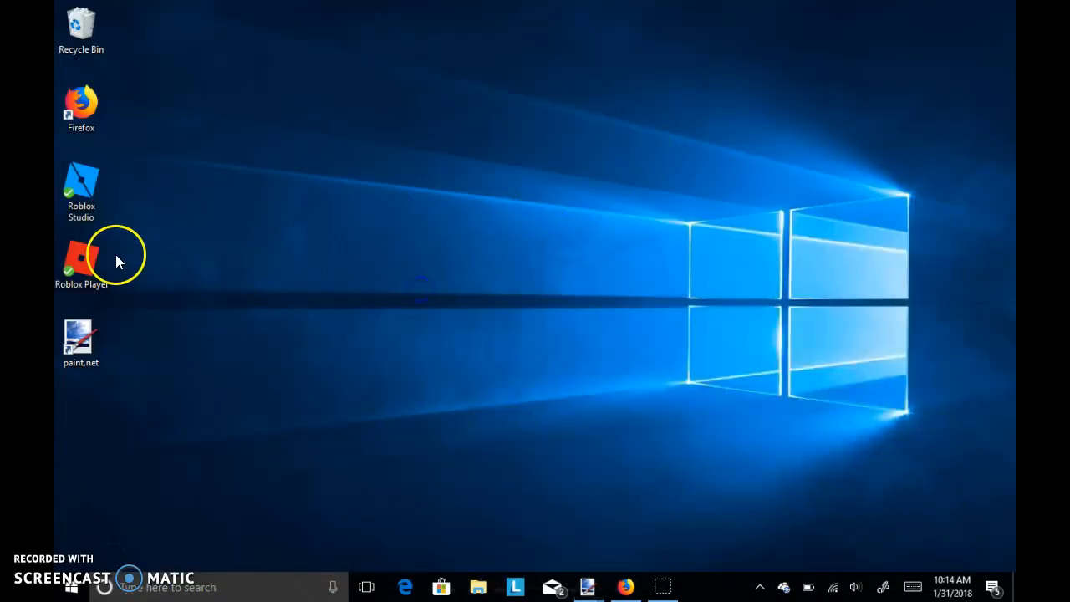
click(81, 254)
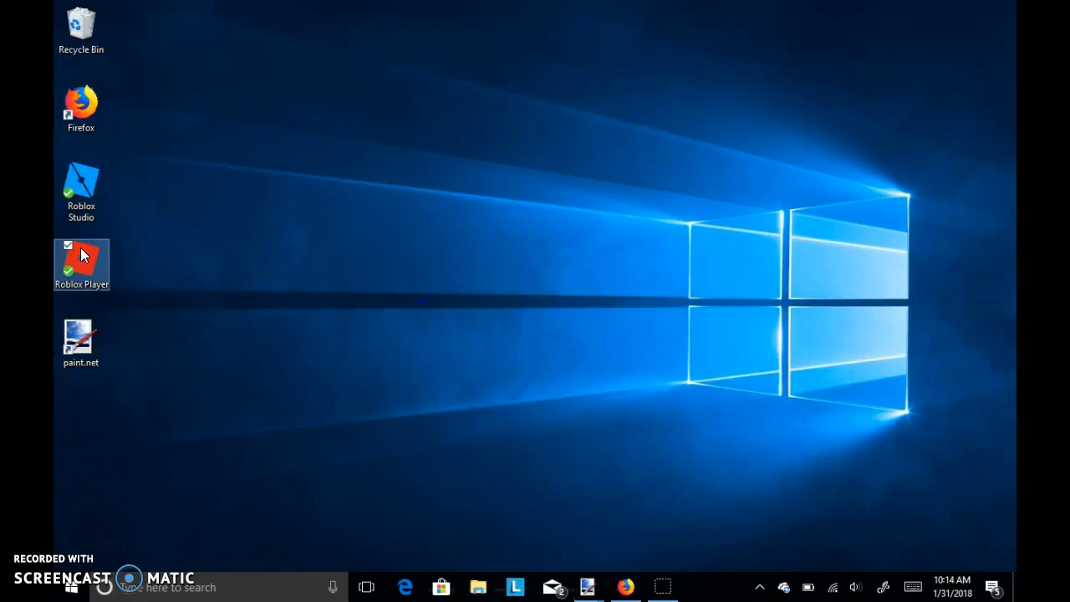
double_click(98, 266)
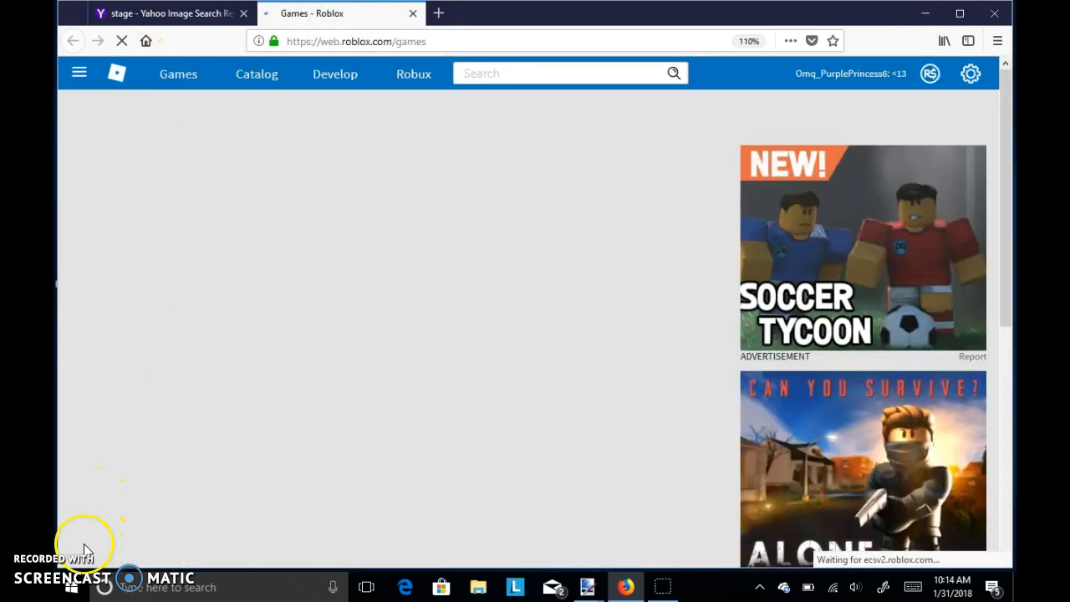
- Open the Roblox Develop page and look over the categories and games under My Creations
click(342, 78)
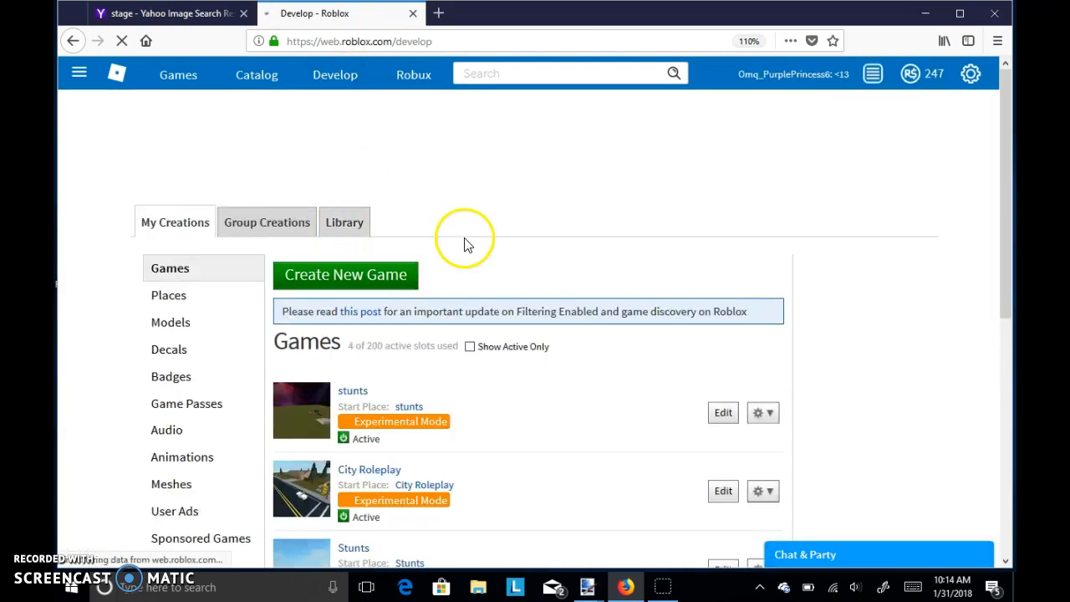
scroll(463, 242, down, 5)
scroll(465, 240, up, 2)
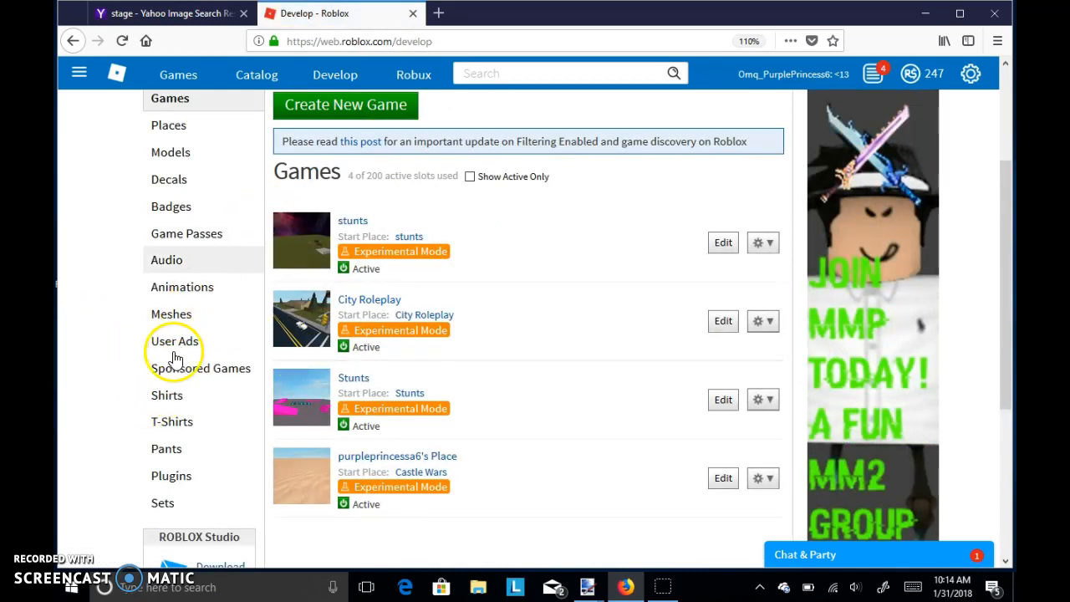
scroll(291, 251, up, 2)
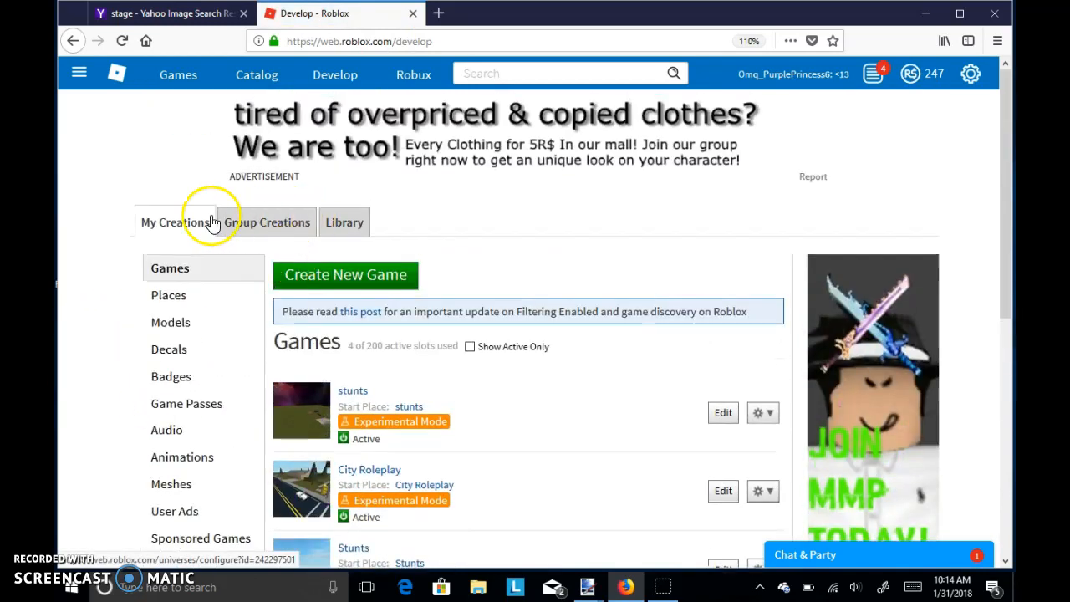
- View Group Creations briefly, then return to My Creations and locate its User Ads category
click(284, 224)
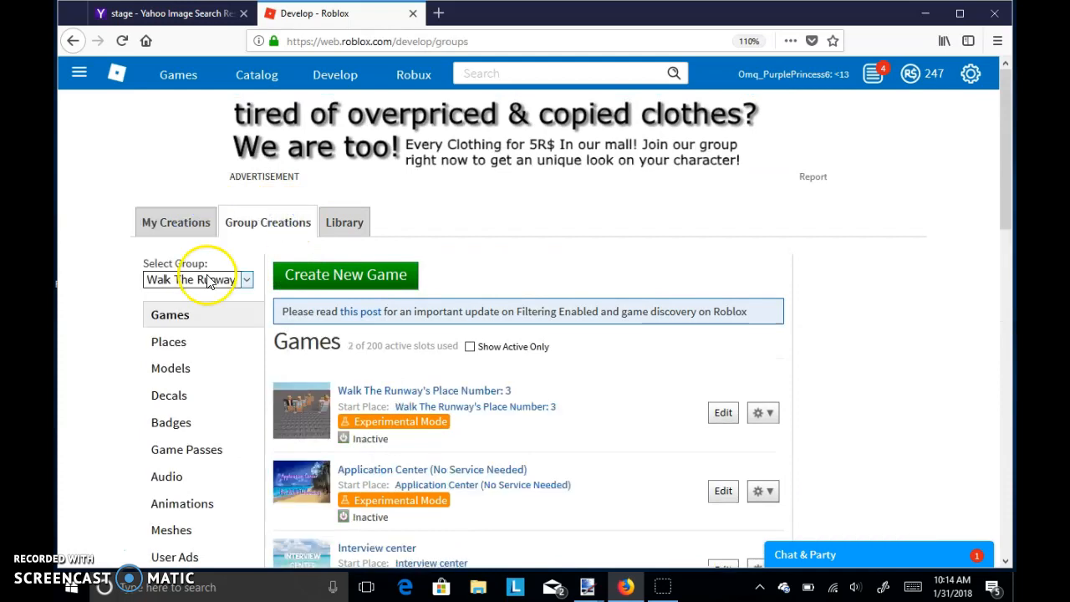
click(175, 230)
scroll(172, 285, down, 3)
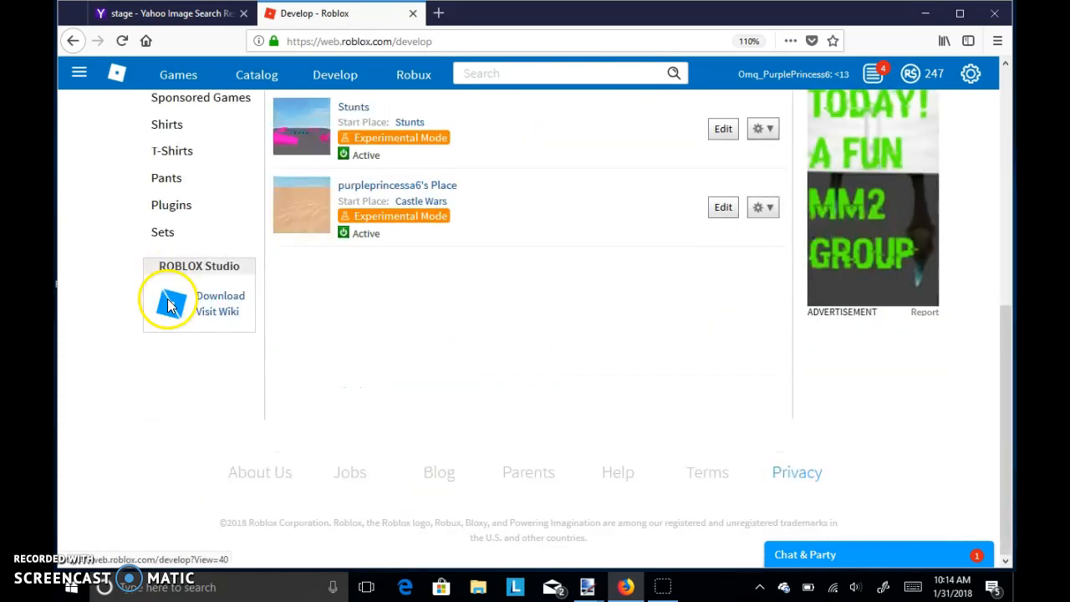
scroll(170, 305, up, 2)
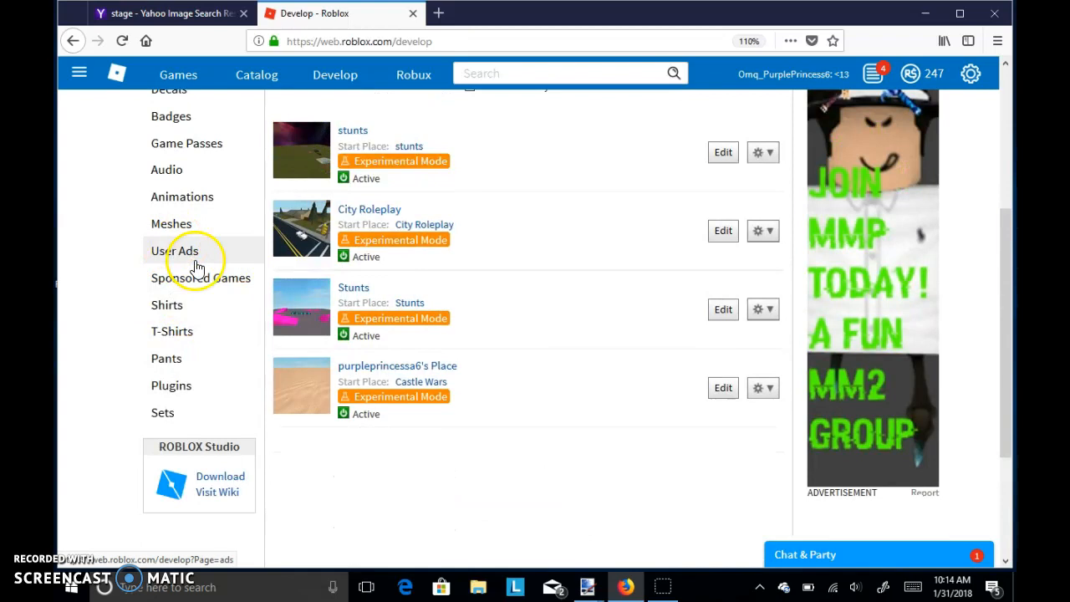
scroll(197, 265, up, 3)
- Show Group Creations for the group Purple & Casey's store
click(269, 224)
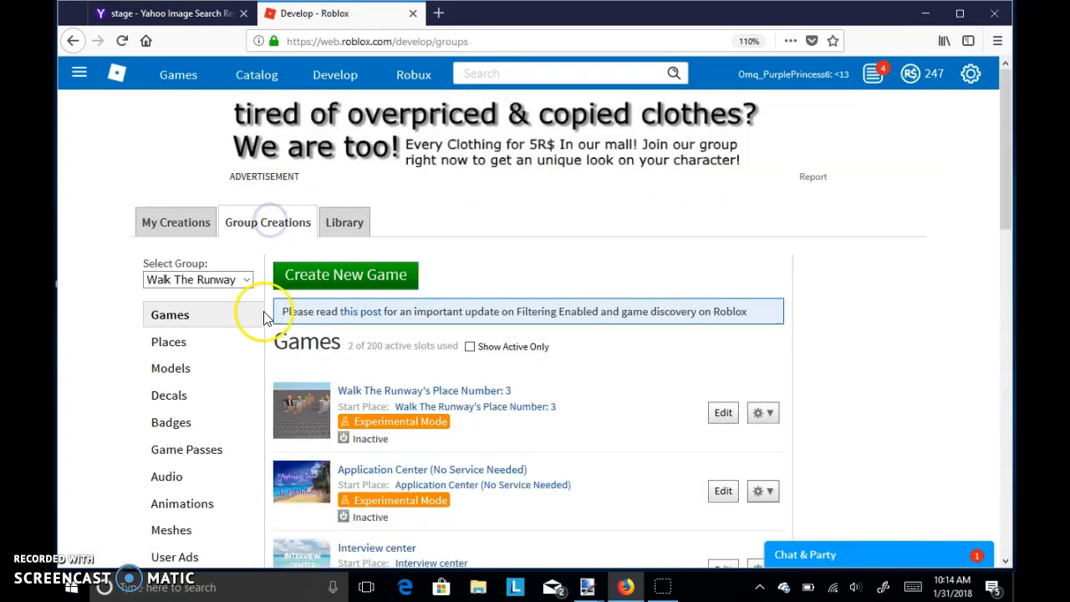
scroll(261, 326, down, 5)
scroll(255, 313, up, 4)
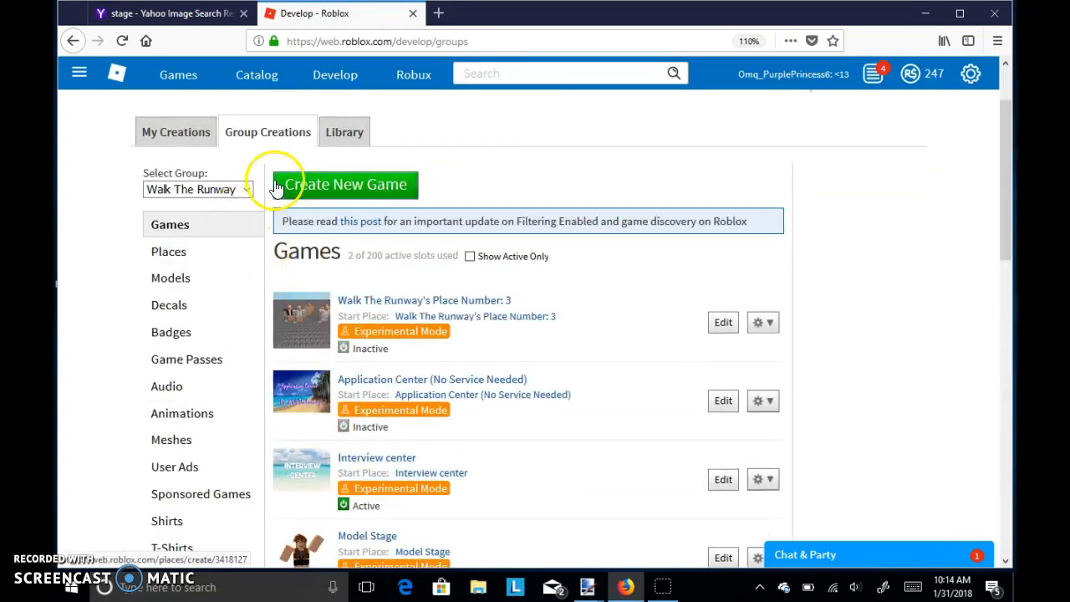
click(245, 189)
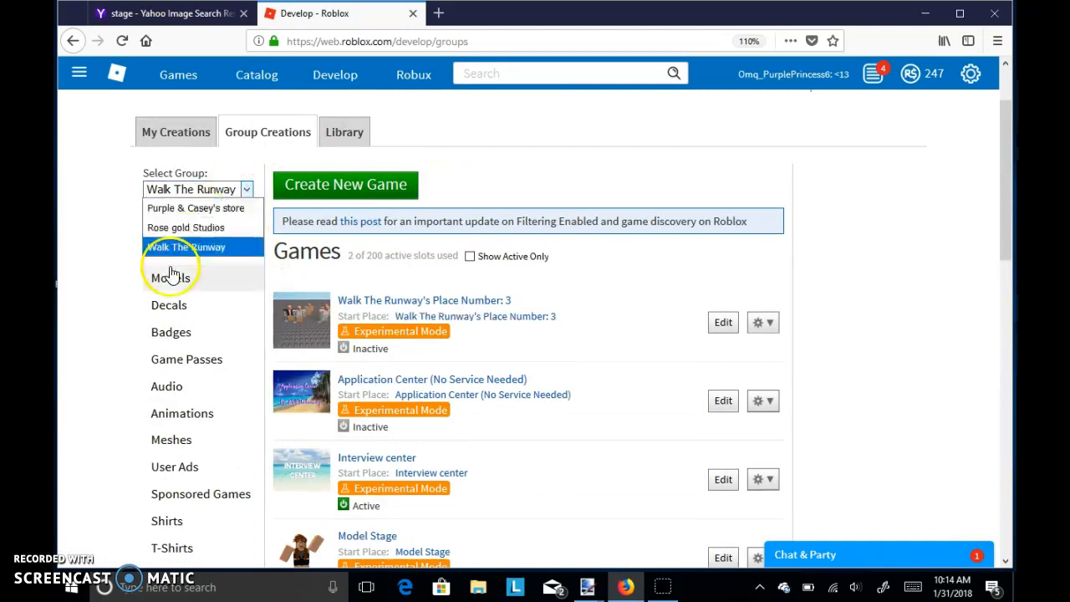
click(198, 208)
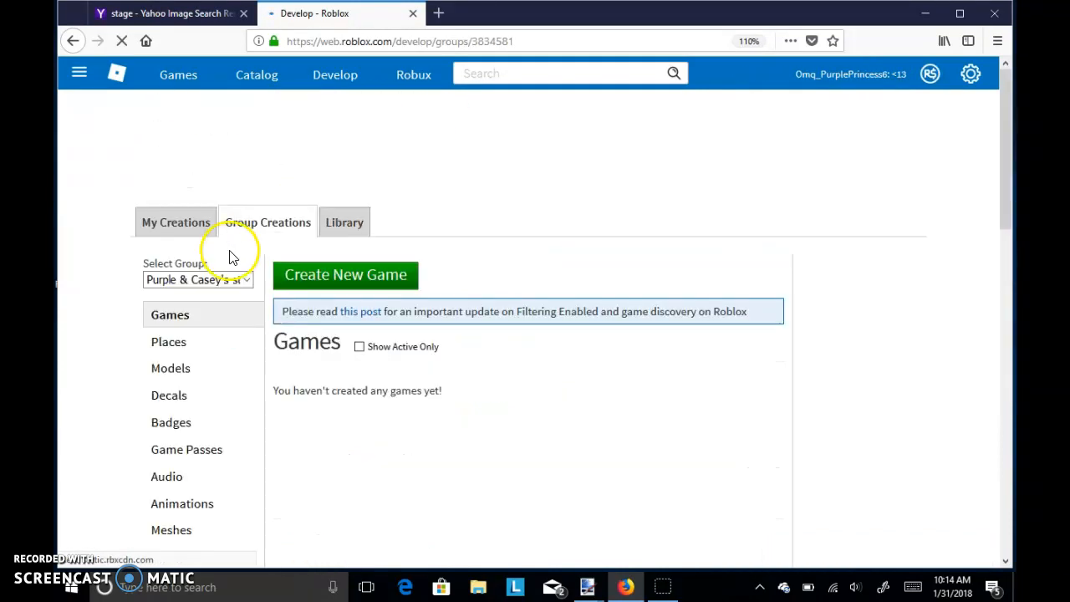
- Open the selected group's User Ads and look through the page
scroll(192, 301, down, 5)
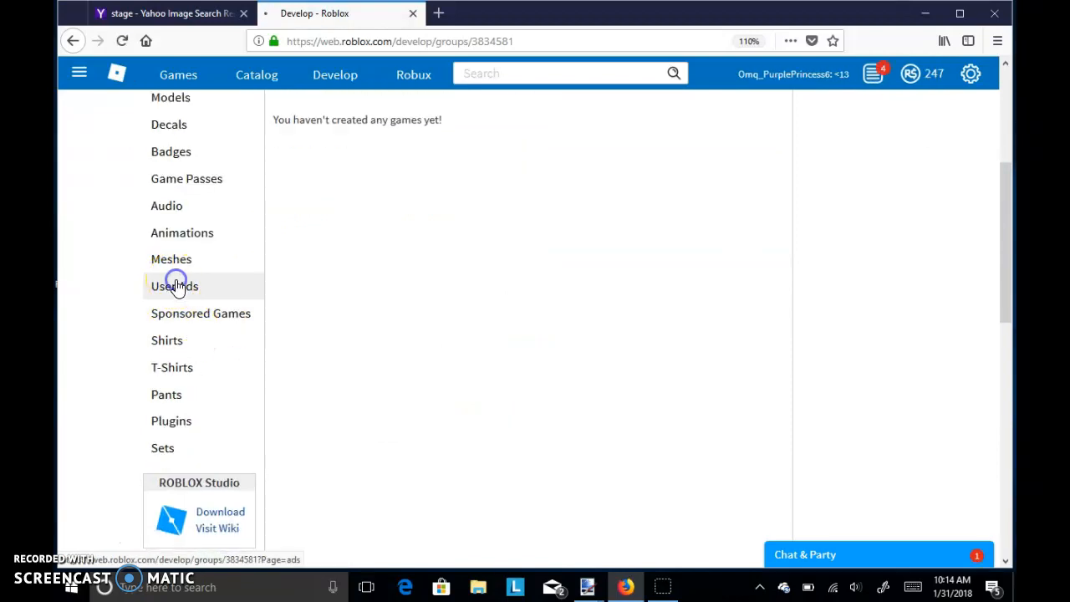
click(174, 286)
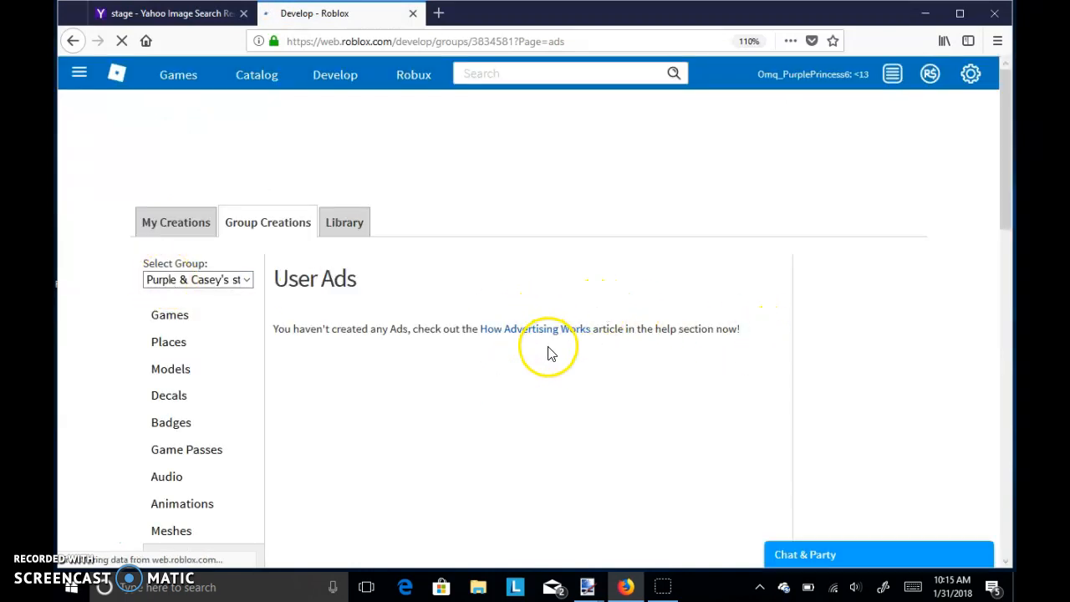
scroll(548, 351, down, 4)
scroll(548, 351, up, 4)
scroll(549, 351, down, 5)
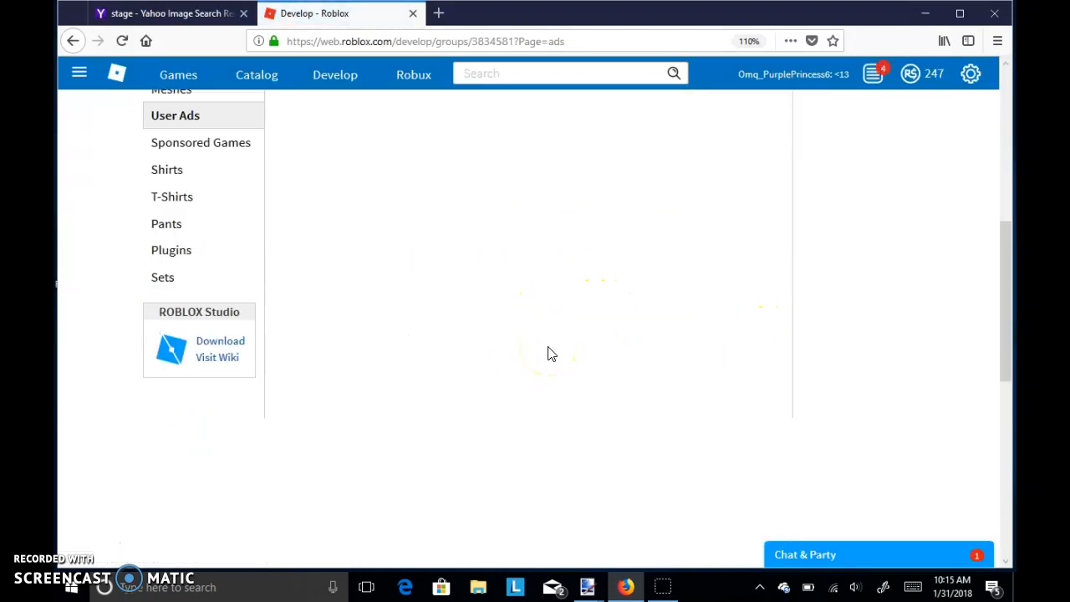
scroll(548, 352, up, 5)
- Return to the User Ads under My Creations and examine the existing ads and their statistics
click(170, 226)
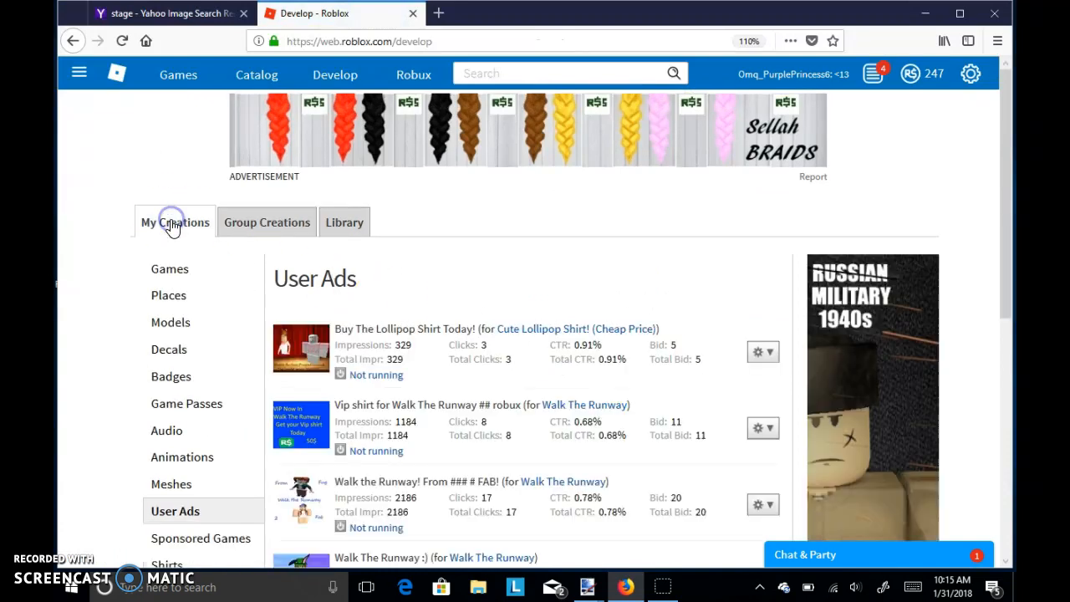
scroll(197, 510, down, 2)
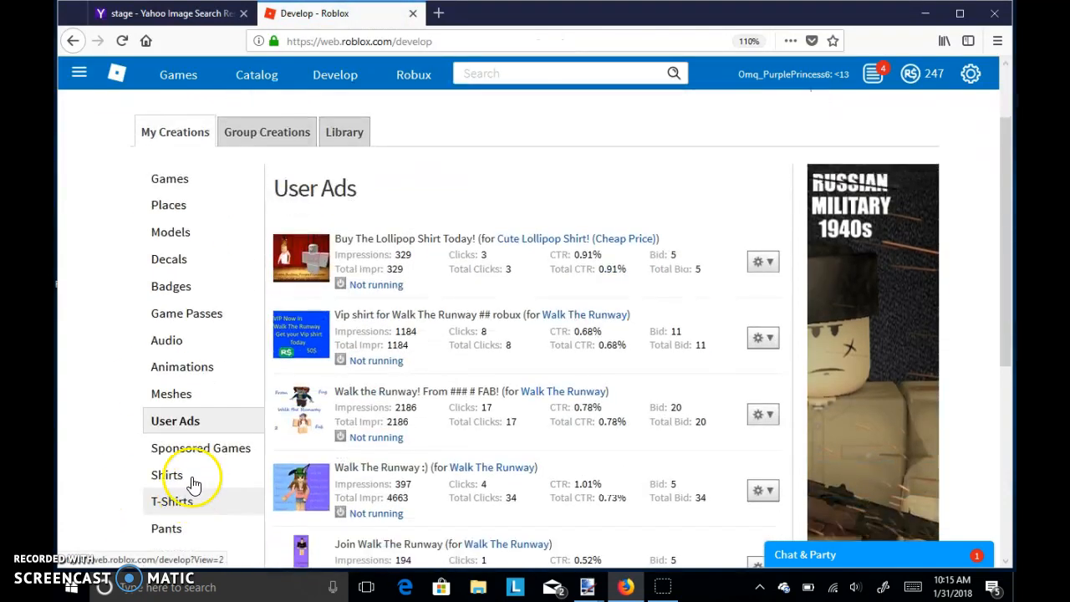
scroll(504, 406, down, 5)
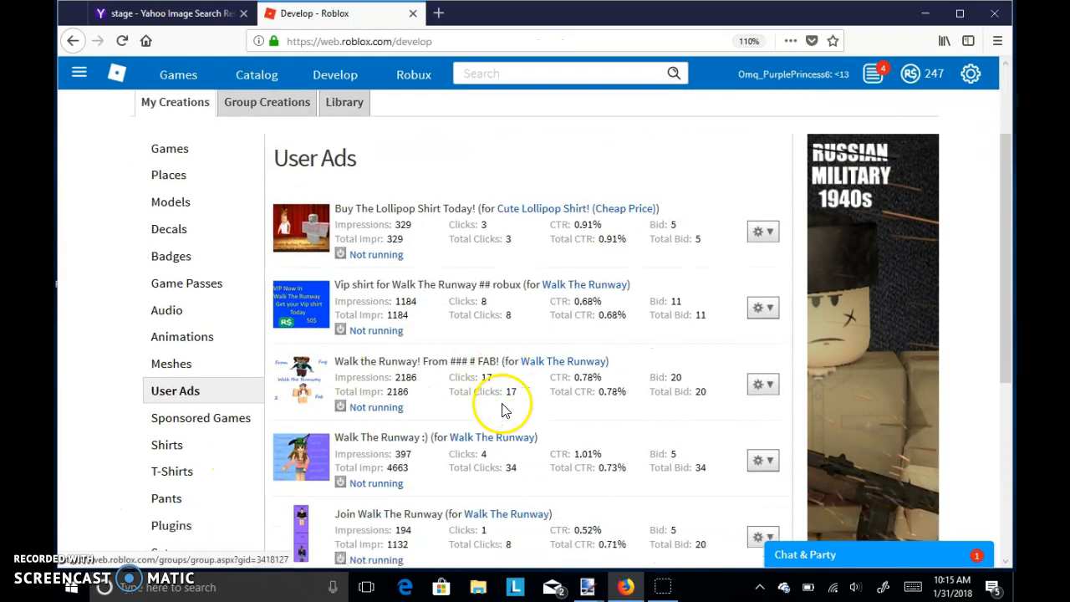
scroll(515, 413, up, 7)
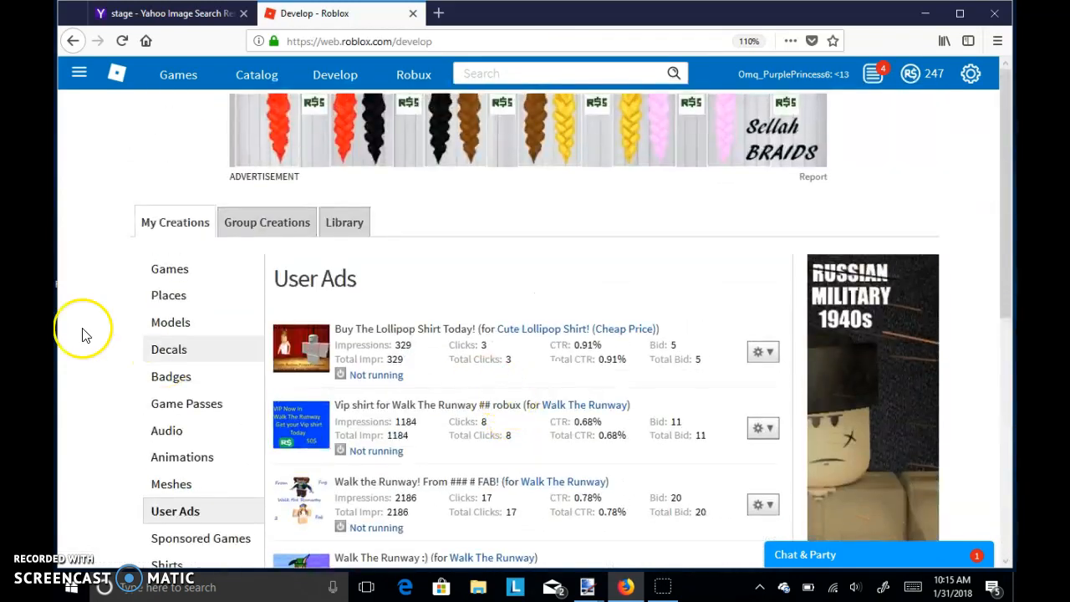
scroll(573, 527, down, 8)
scroll(480, 377, up, 6)
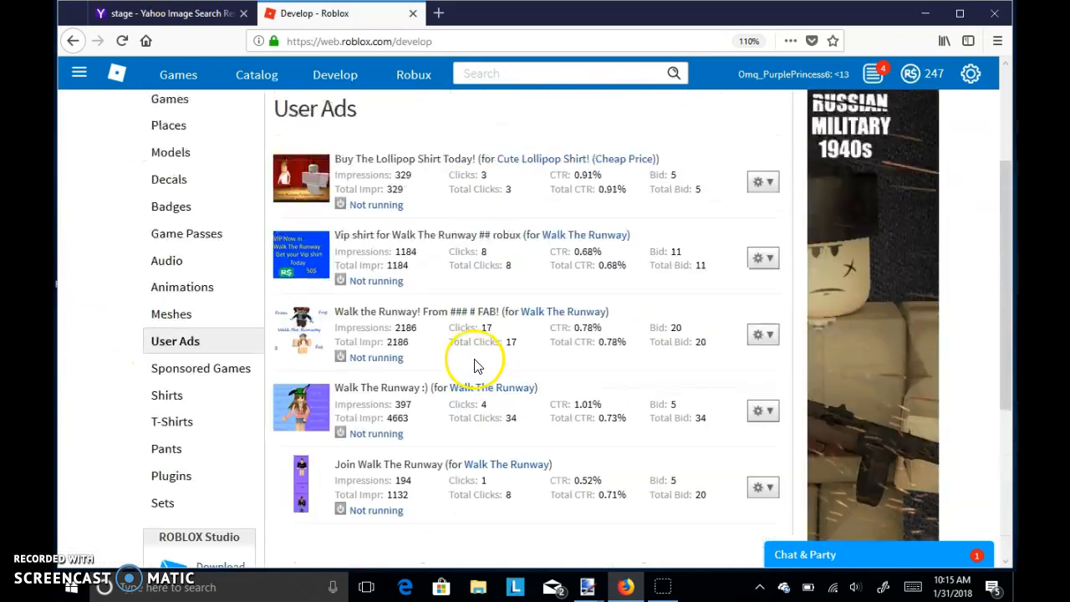
- Examine the titles, bids and running status of the user ads listed under My Creations
scroll(437, 339, down, 2)
scroll(390, 348, down, 1)
scroll(394, 451, up, 5)
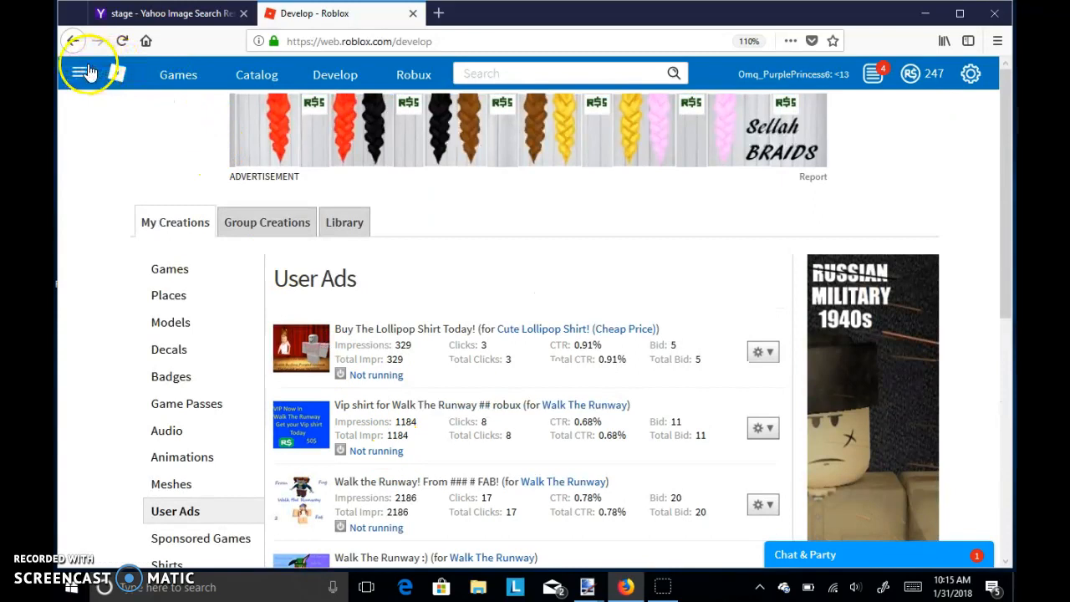
scroll(437, 282, down, 5)
scroll(425, 335, up, 5)
scroll(420, 275, down, 1)
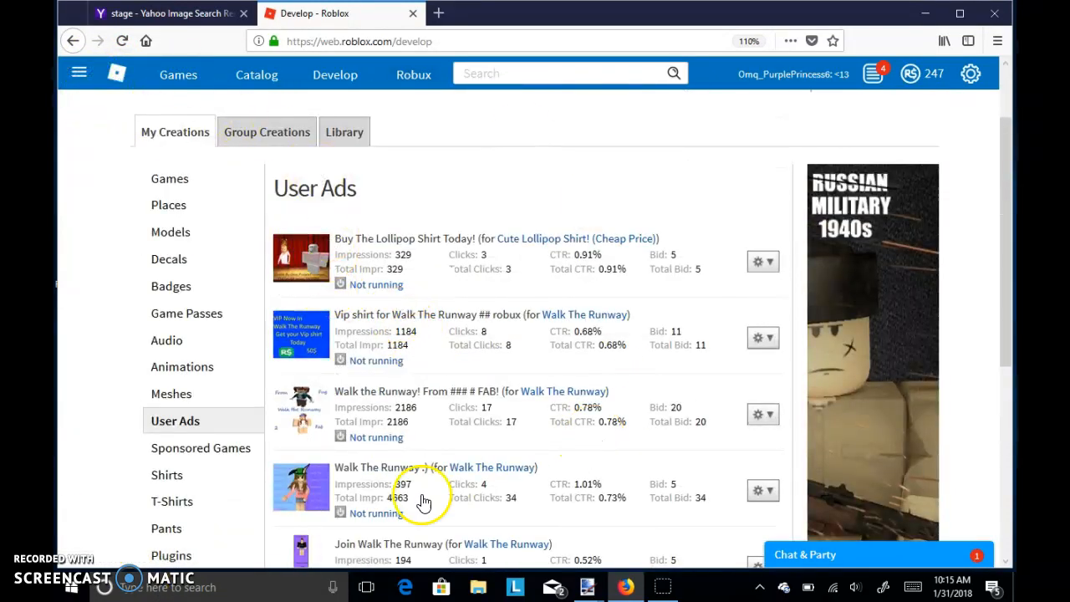
scroll(375, 477, down, 2)
scroll(373, 476, down, 1)
scroll(372, 478, up, 1)
scroll(372, 477, up, 3)
scroll(367, 470, down, 3)
scroll(380, 367, up, 3)
scroll(687, 303, up, 2)
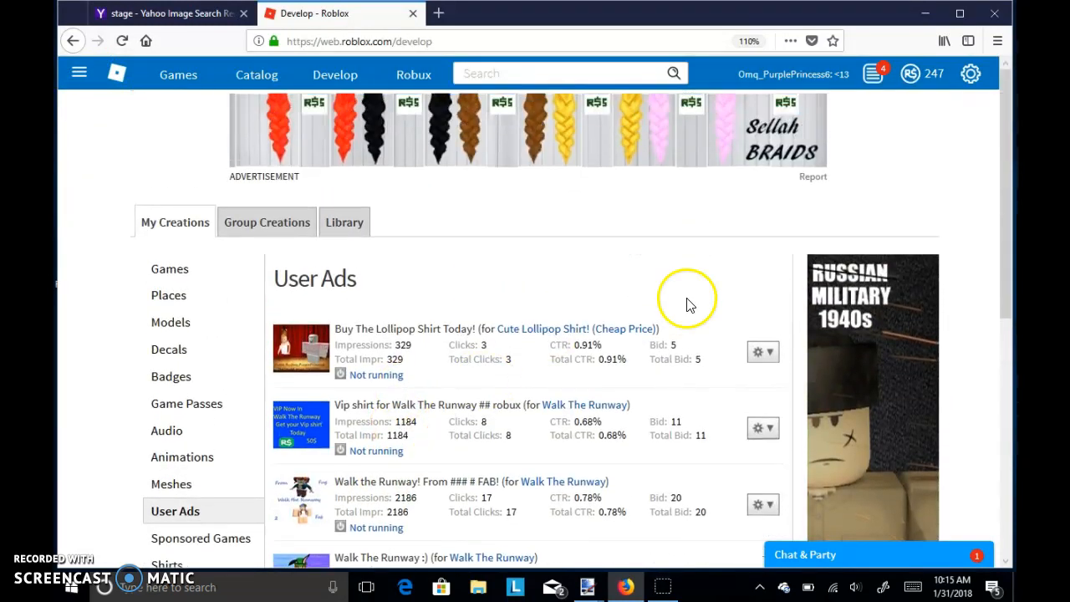
scroll(260, 401, down, 8)
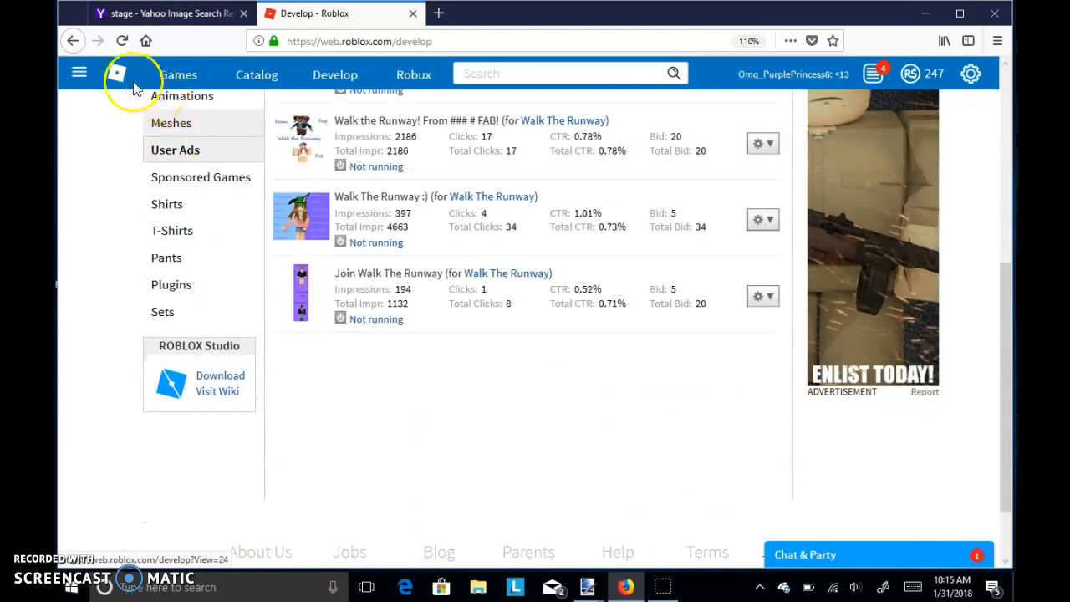
- Open the Walk The Runway group from Groups and bring up the user ad creation page for advertising it
click(75, 73)
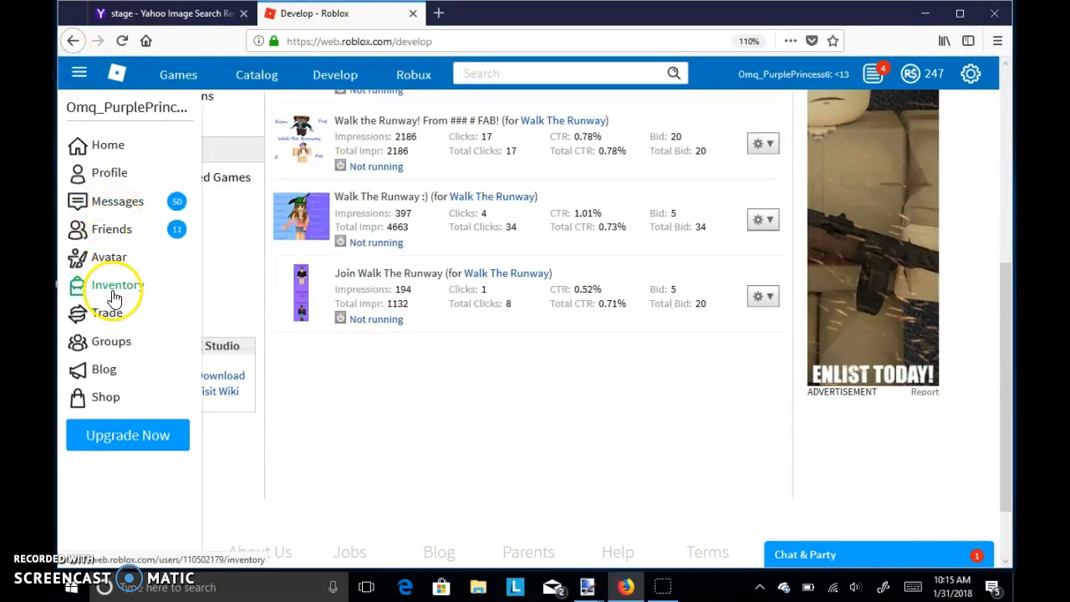
click(124, 342)
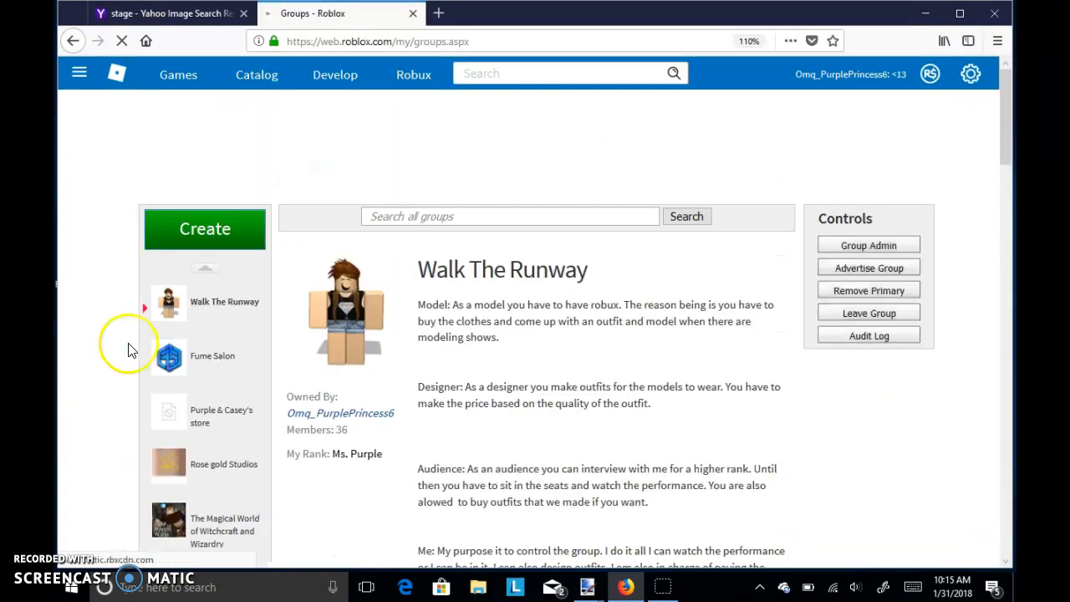
scroll(777, 385, down, 3)
scroll(777, 384, up, 3)
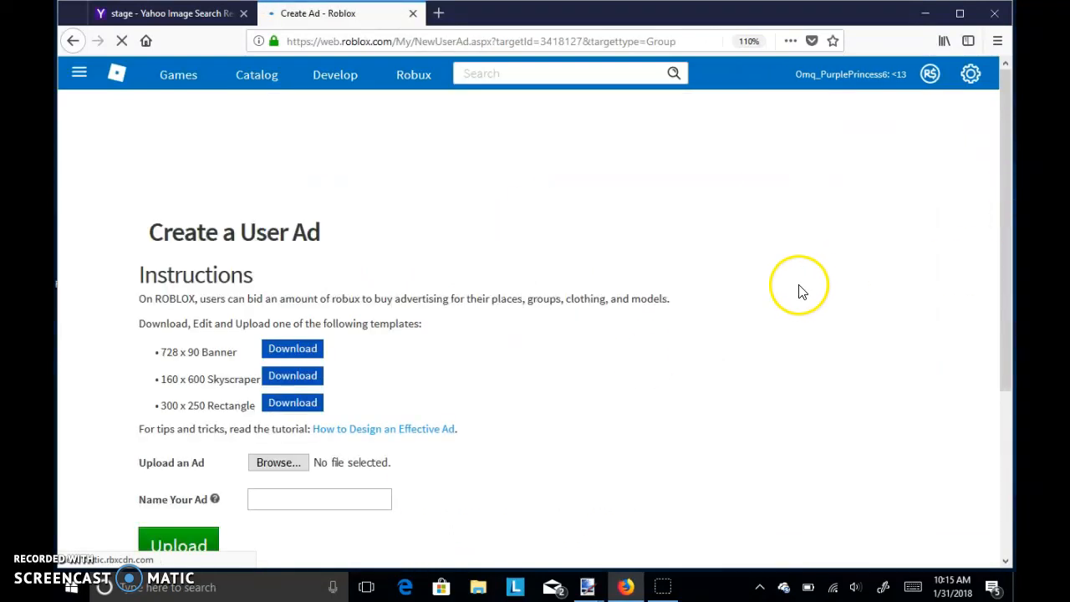
scroll(585, 315, down, 3)
scroll(580, 318, up, 3)
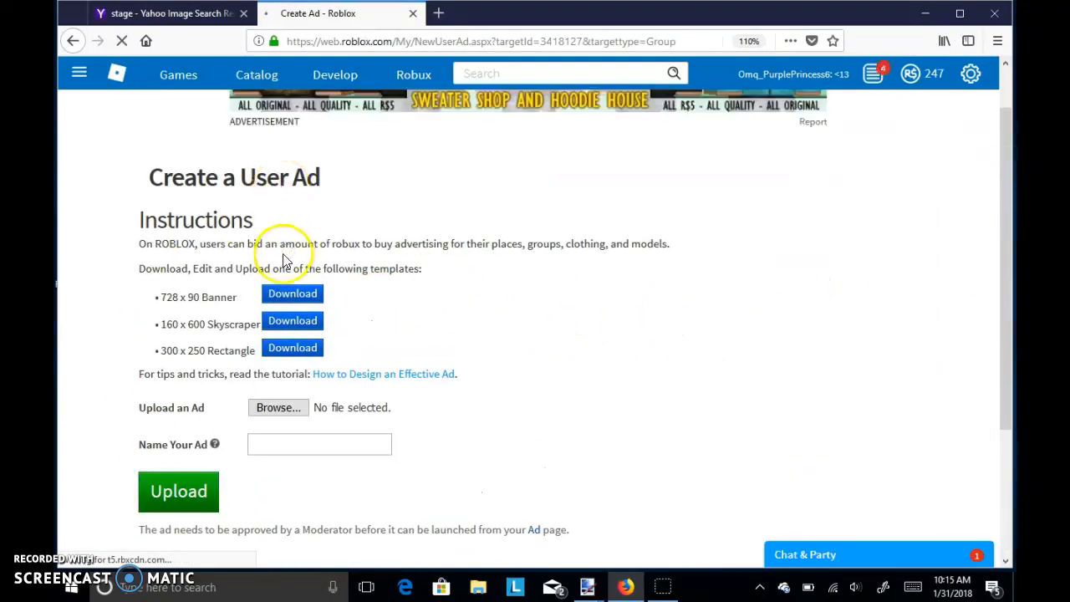
- Read through the Create a User Ad instructions, template sizes, and upload and naming fields
drag(83, 148, 673, 294)
scroll(710, 458, down, 2)
click(683, 292)
scroll(685, 294, up, 3)
scroll(251, 213, down, 3)
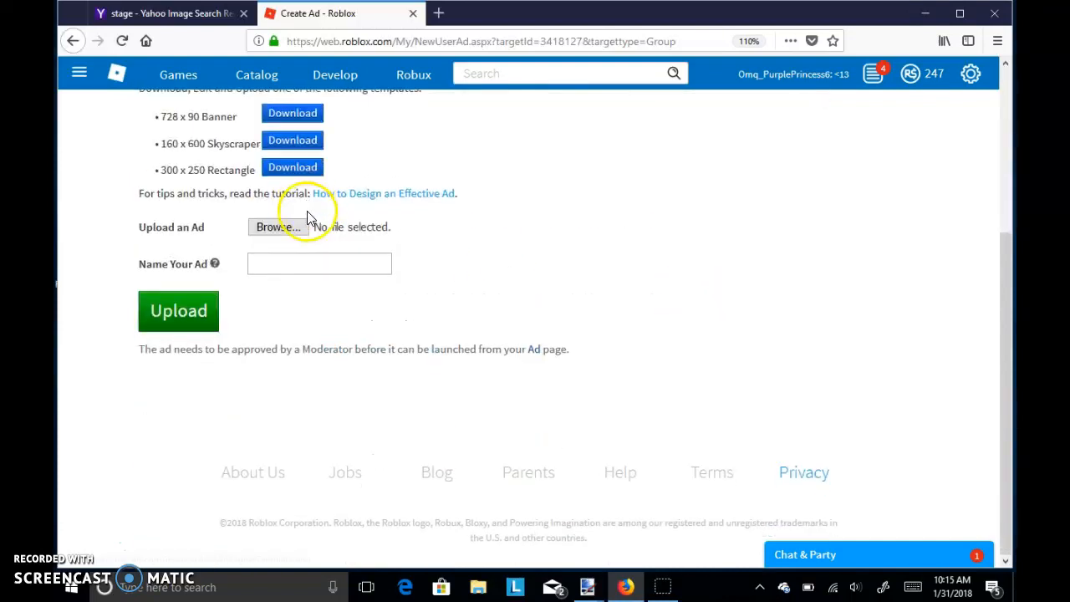
scroll(282, 143, up, 2)
scroll(284, 296, down, 2)
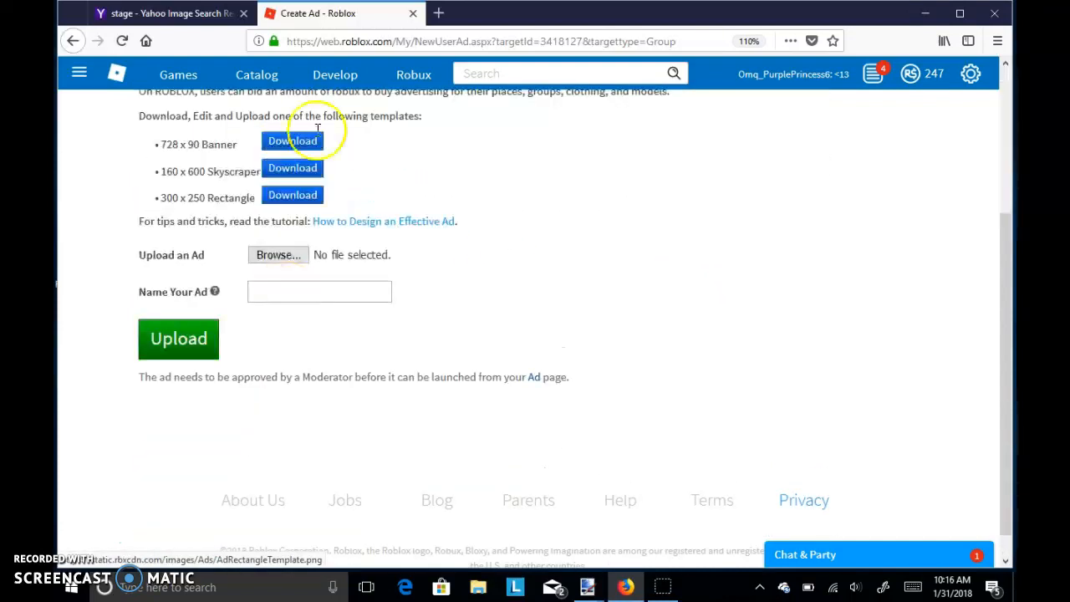
scroll(355, 153, up, 2)
scroll(355, 150, up, 1)
scroll(251, 239, down, 1)
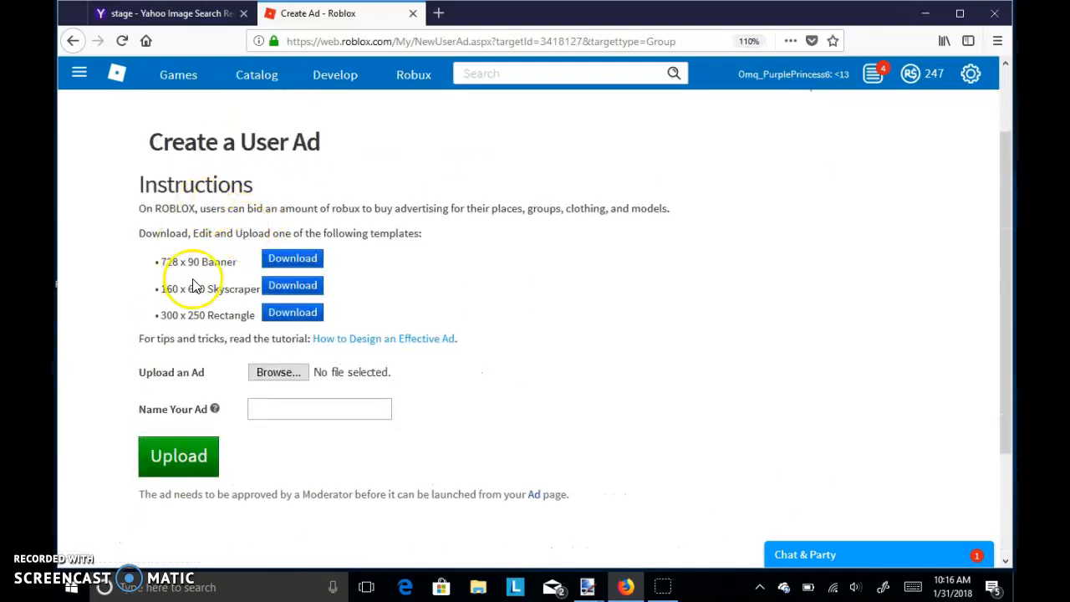
- Open the 728 x 90 Banner, 160 x 600 Skyscraper and 300 x 250 Rectangle templates in separate browser tabs
right_click(314, 261)
click(337, 258)
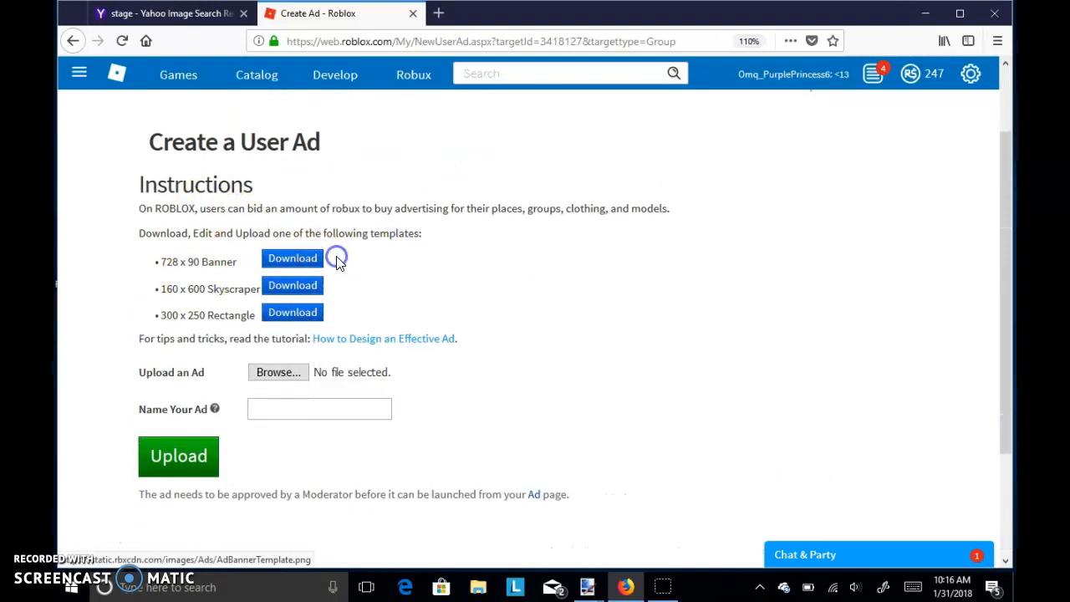
right_click(301, 266)
click(331, 270)
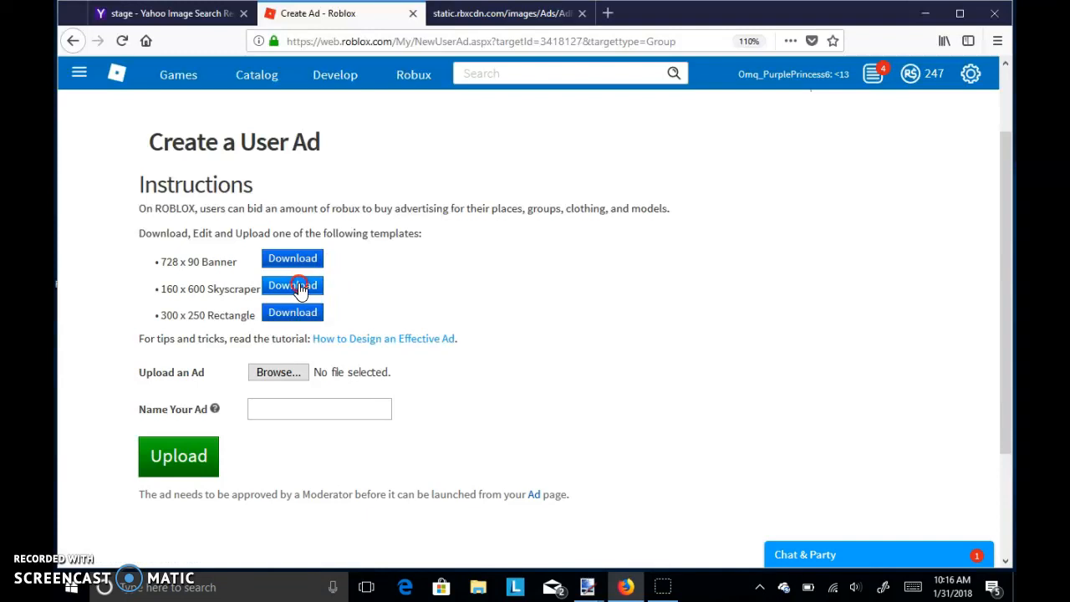
right_click(301, 289)
click(340, 296)
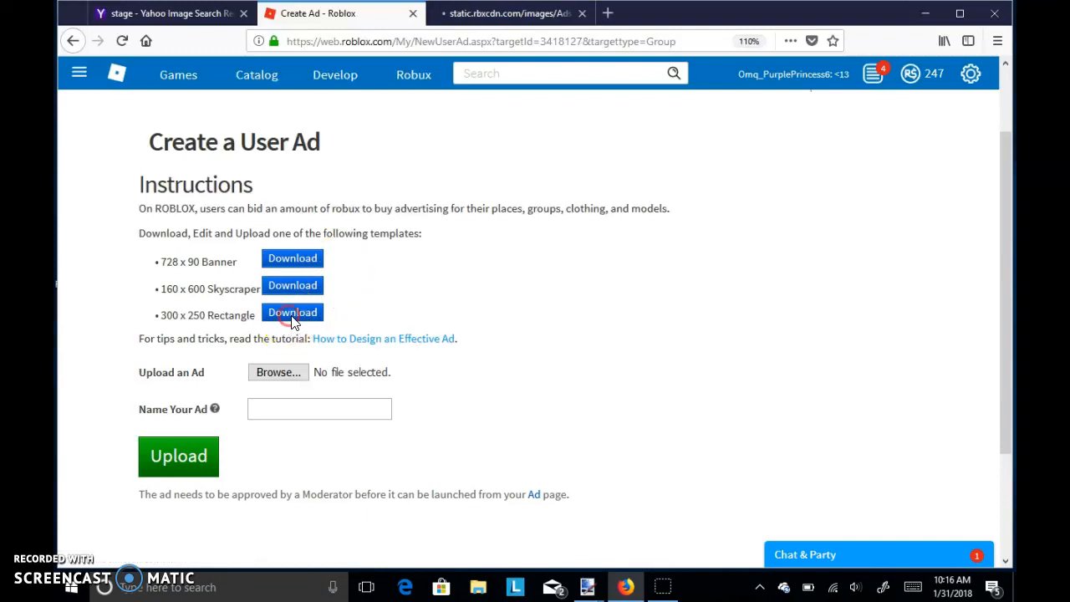
right_click(293, 322)
click(297, 327)
- View the banner, skyscraper and rectangle templates in turn, showing the image saving options for the first two
click(448, 12)
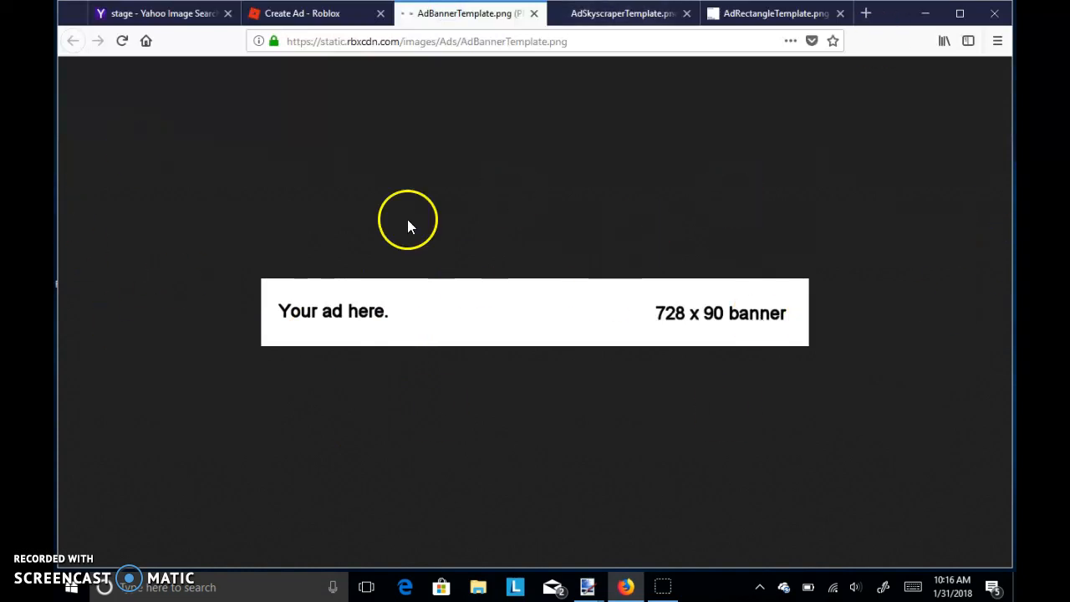
right_click(487, 336)
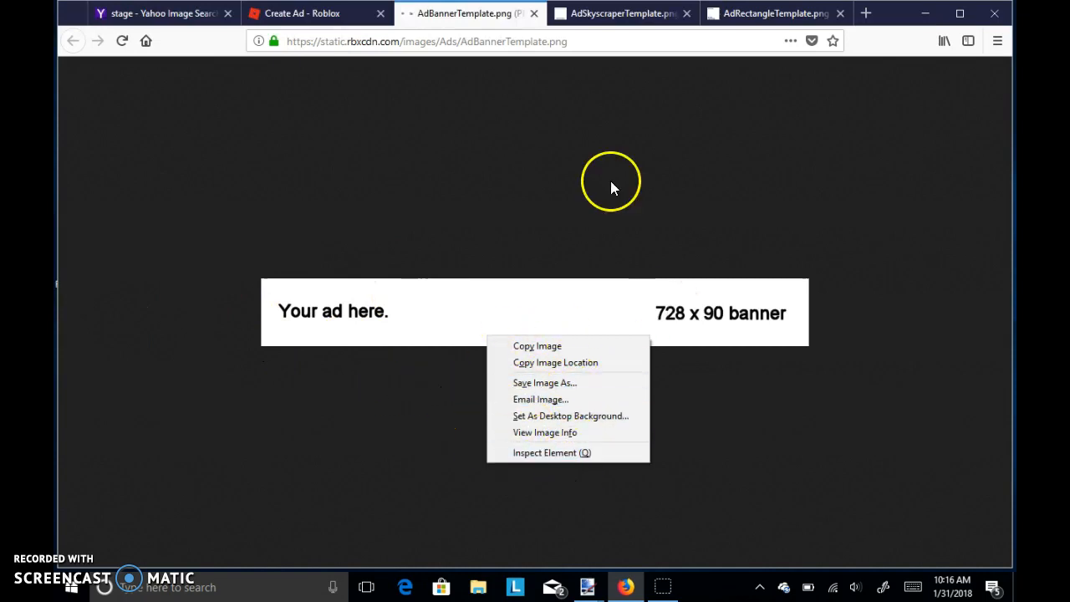
click(605, 12)
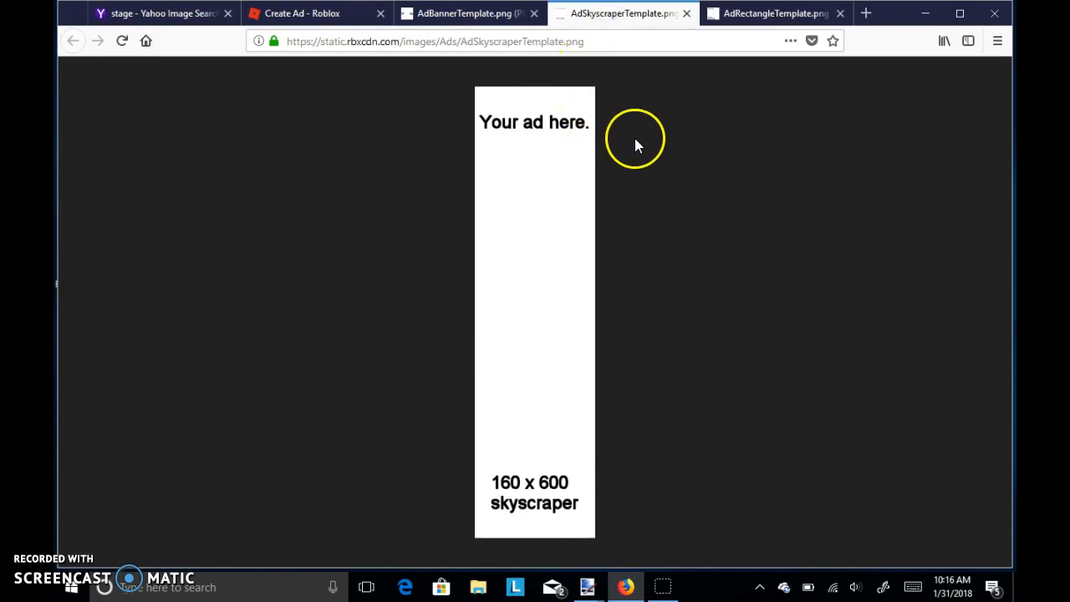
right_click(562, 234)
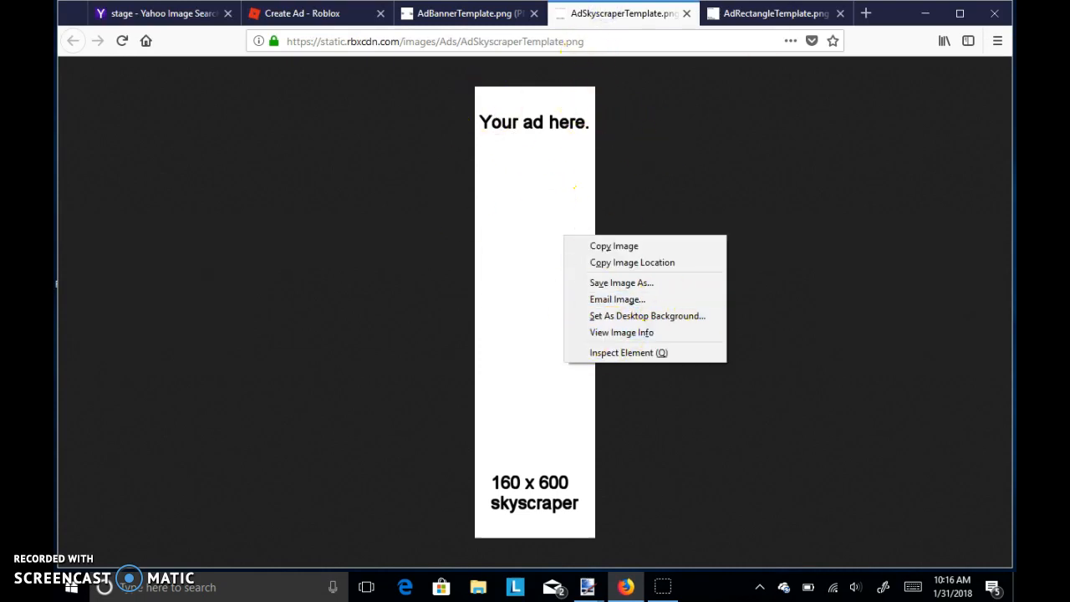
click(802, 13)
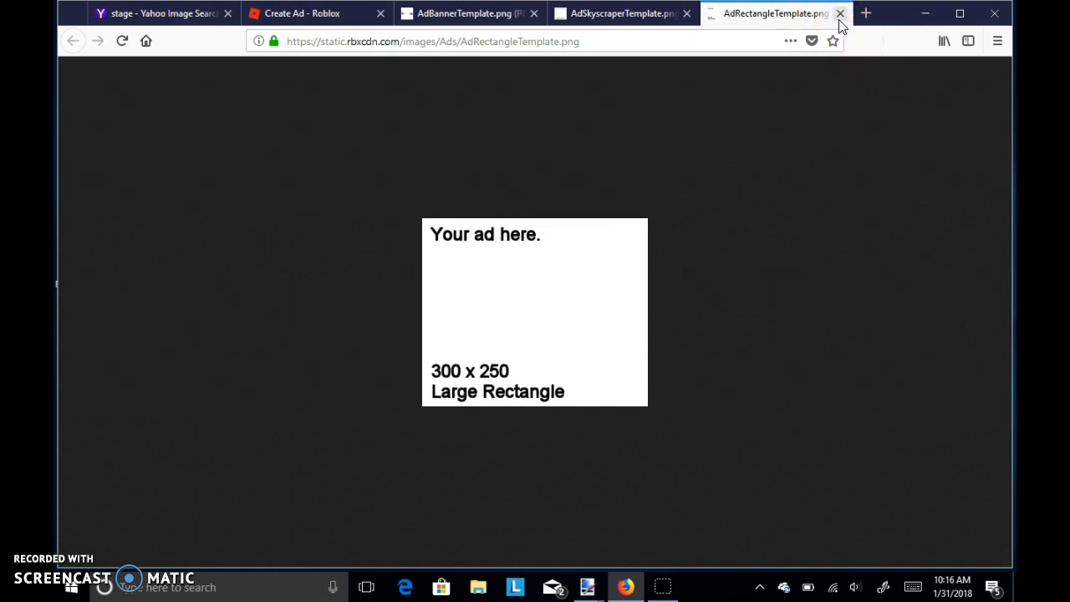
- Close the three ad template pages and the Create Ad page, leaving only the stage image search open
click(840, 14)
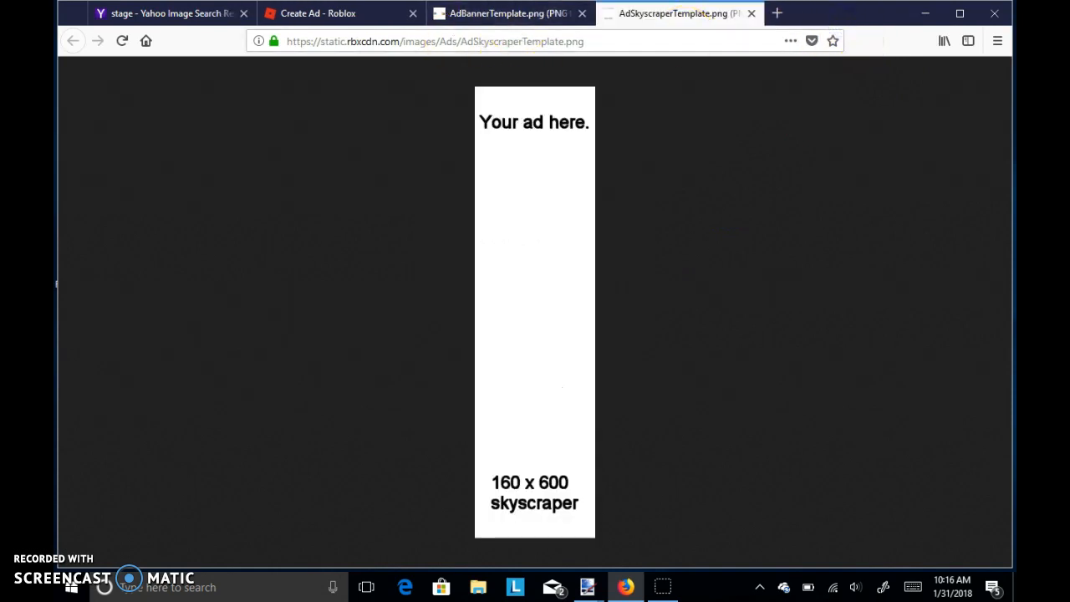
click(517, 11)
click(583, 14)
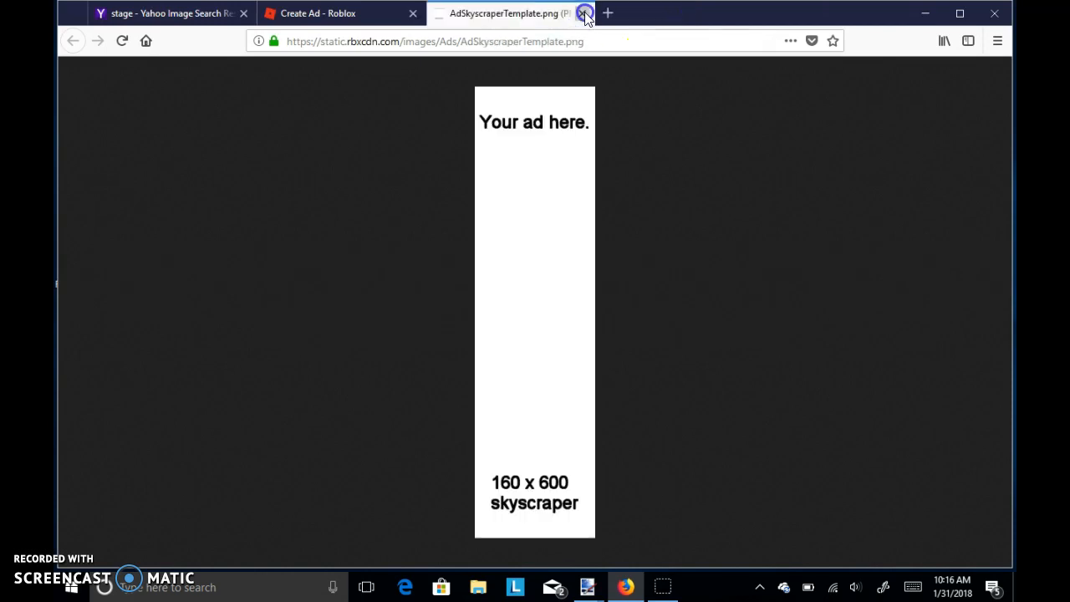
click(583, 14)
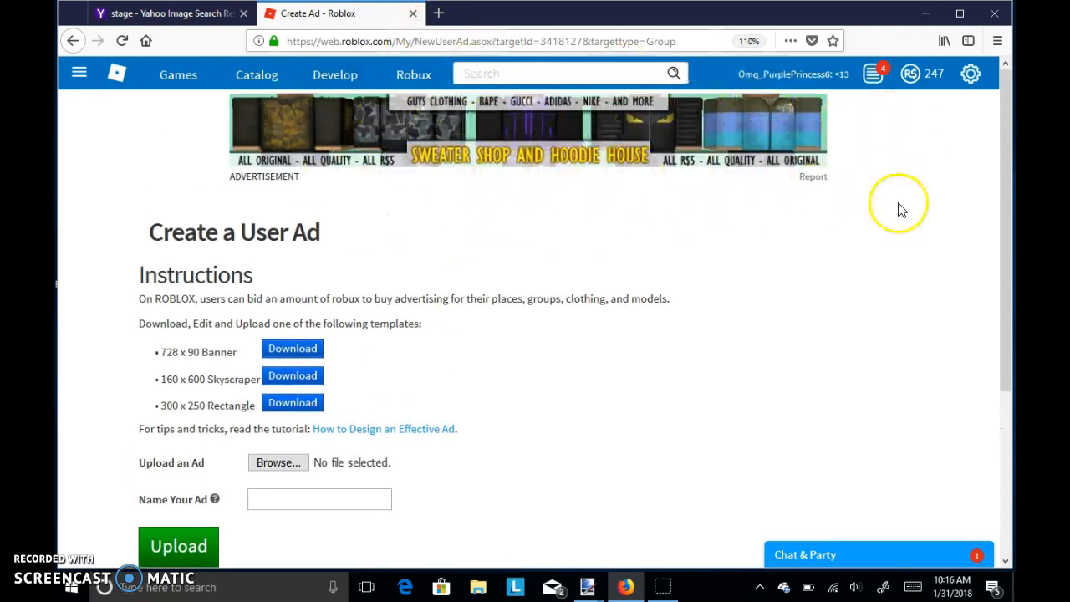
scroll(894, 171, down, 3)
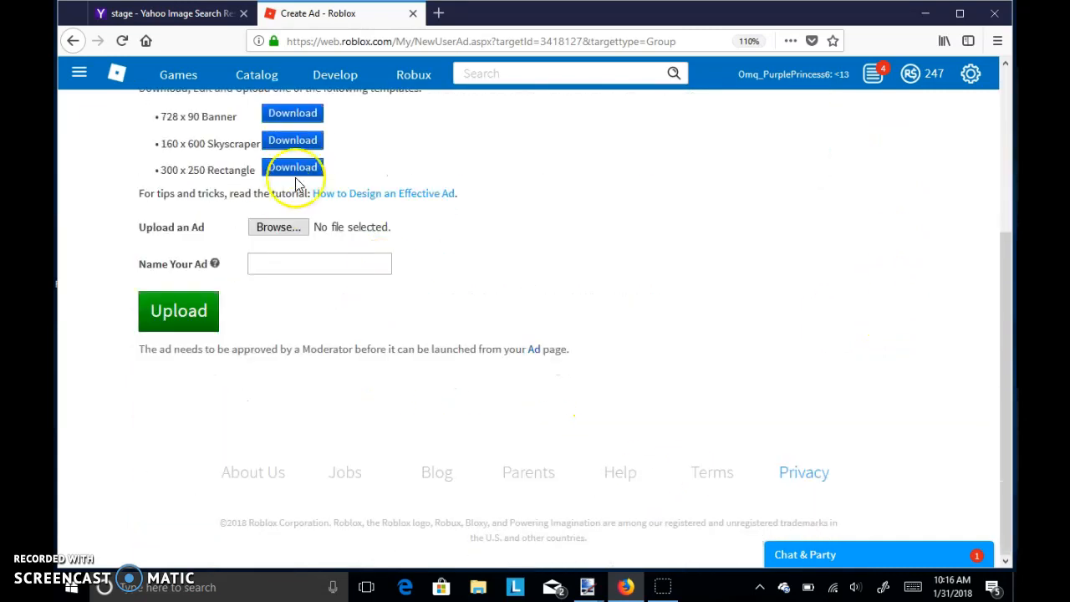
click(413, 14)
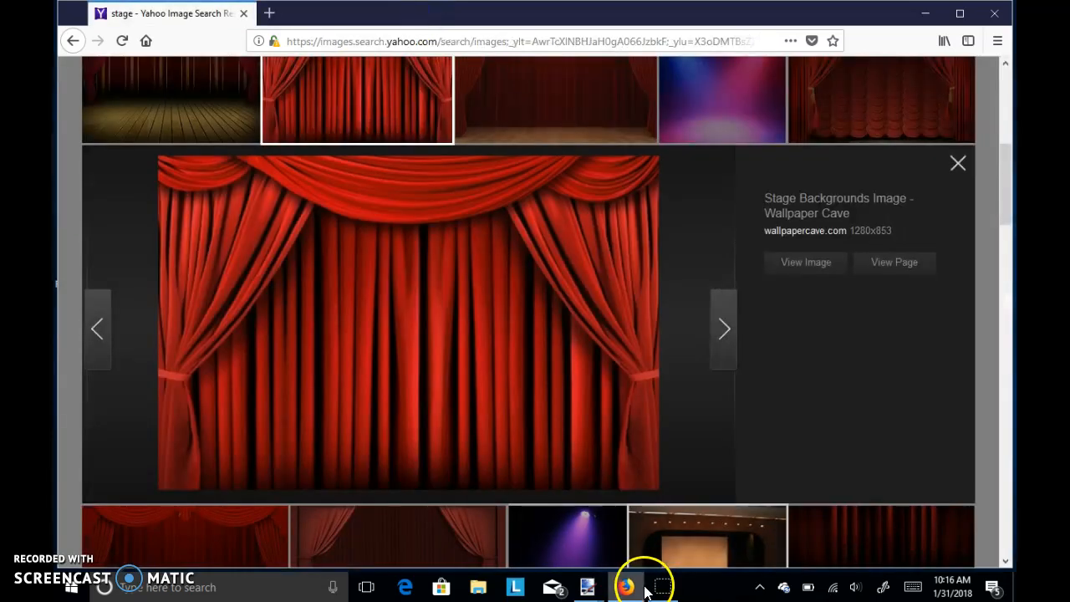
- Switch to paint.net's AdSkyscraperTemplate.png, add a new layer and move it below the Background layer
mouse_move(589, 587)
click(464, 521)
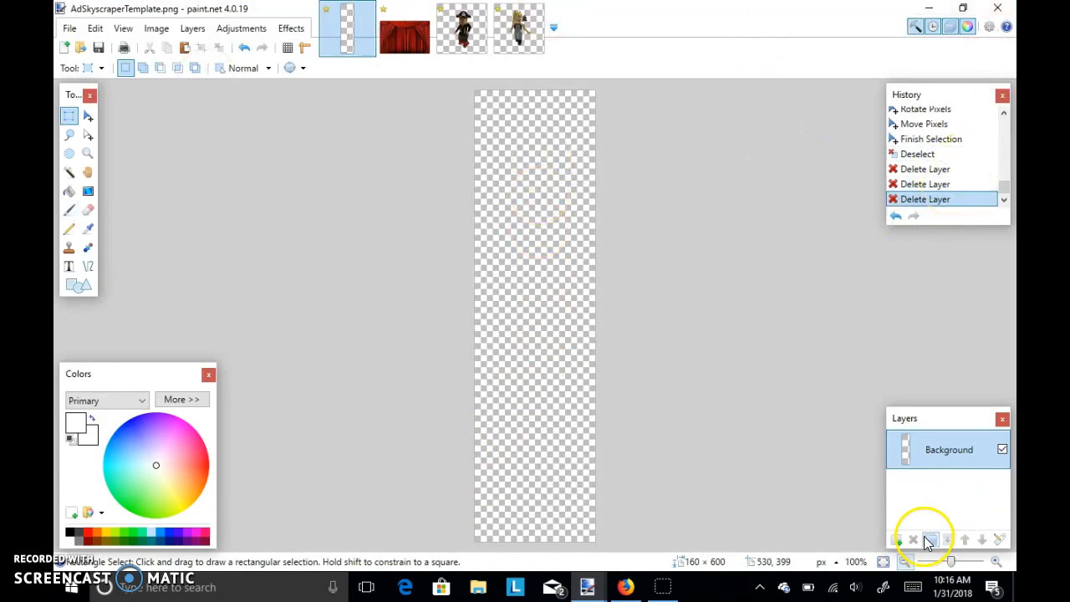
click(896, 540)
drag(900, 455, 936, 506)
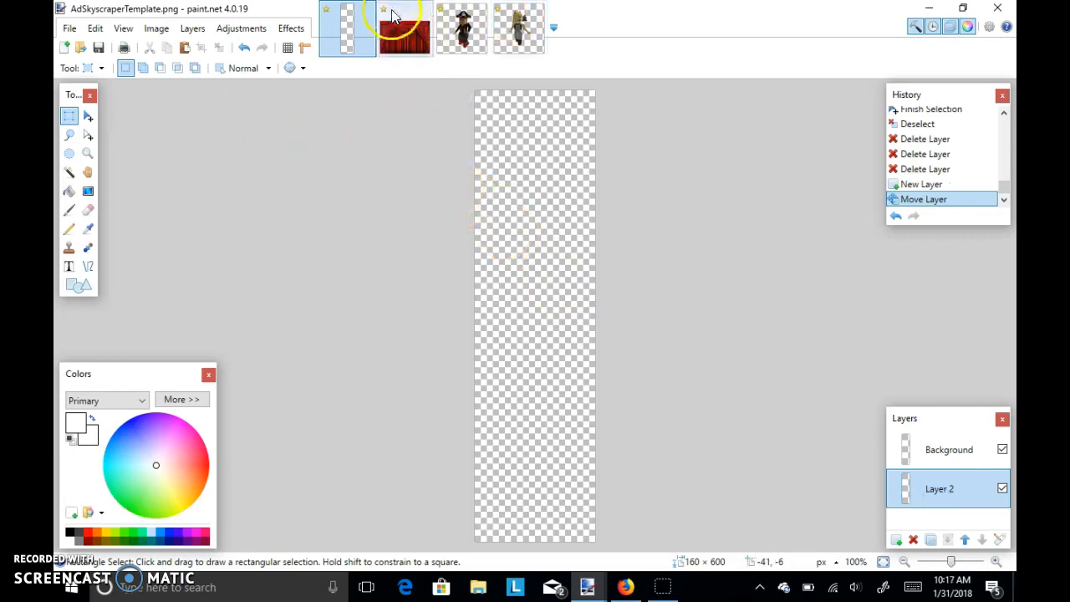
- Copy the entire red curtain image and paste it into the skyscraper template's new layer, keeping the canvas size
click(396, 39)
drag(133, 81, 1012, 528)
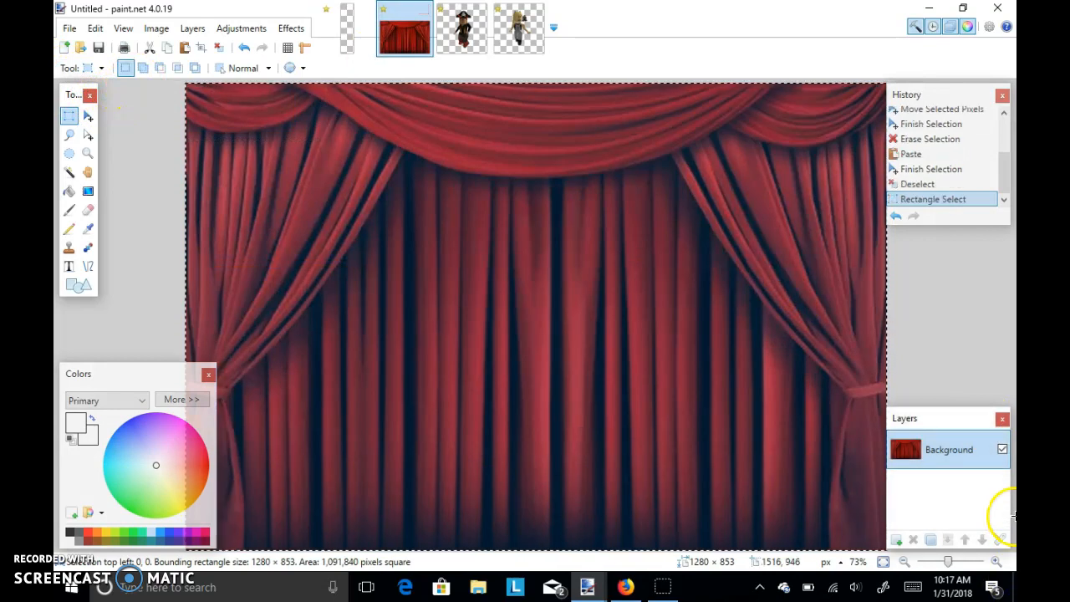
click(358, 23)
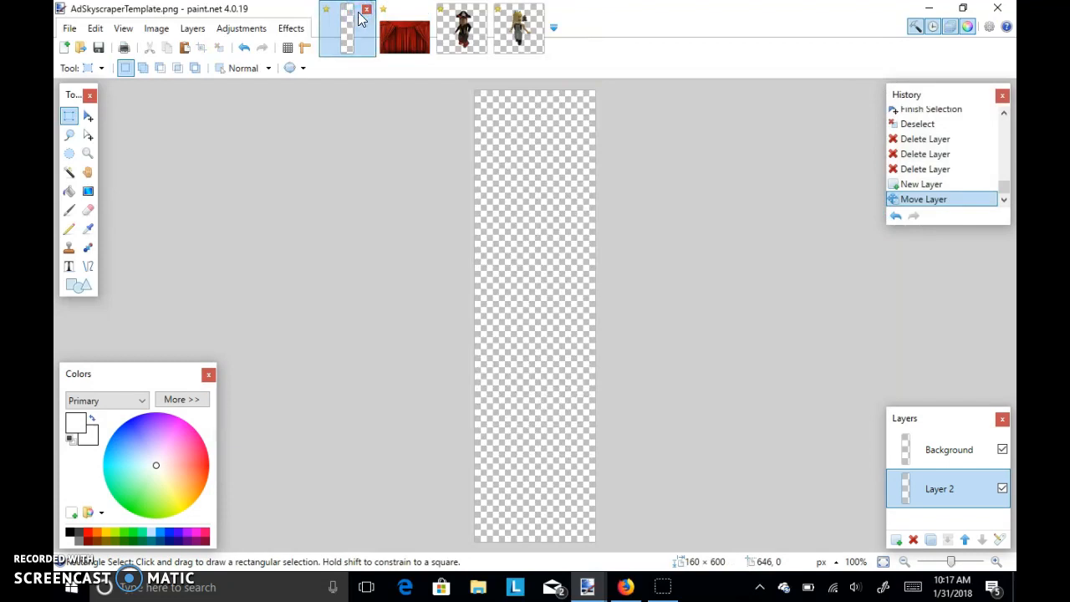
key(ctrl+v)
click(431, 407)
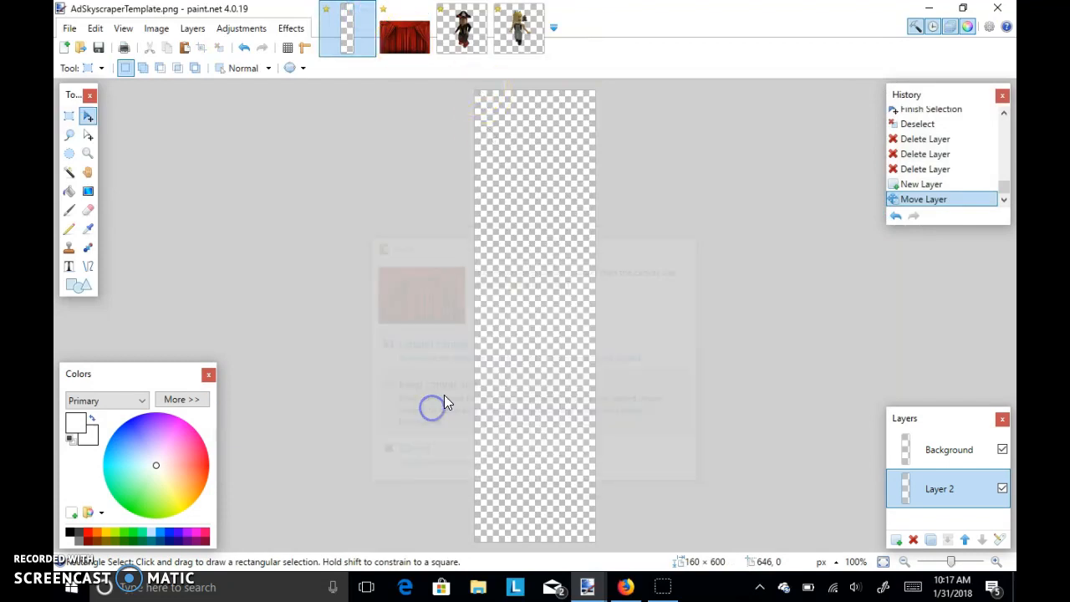
- Move the pasted curtain to about -534, -17 so its middle part fills the skyscraper canvas, and deselect it
drag(356, 337, 164, 312)
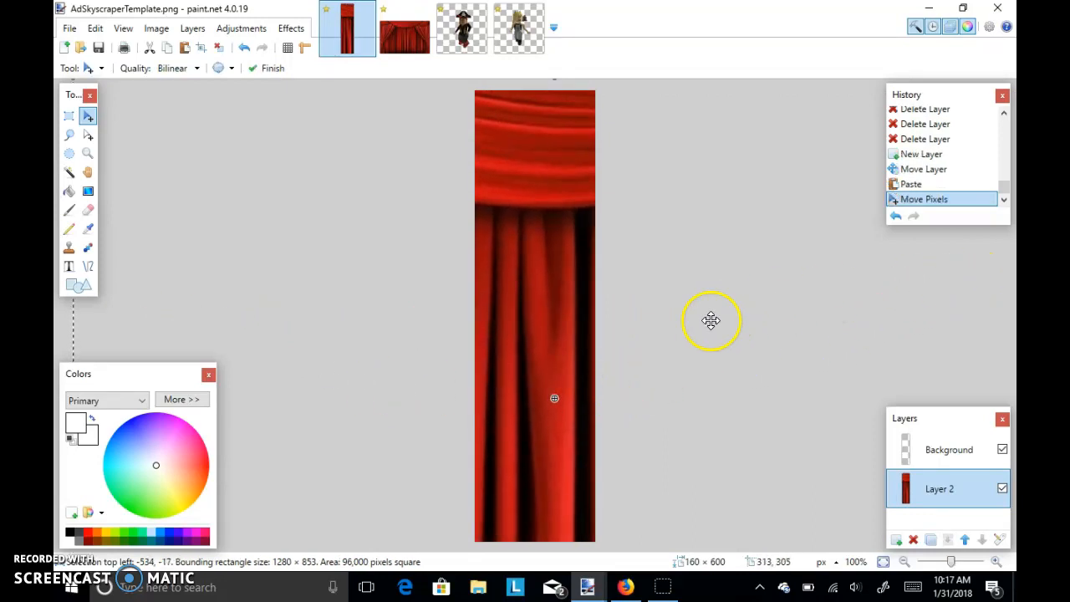
click(71, 122)
click(232, 247)
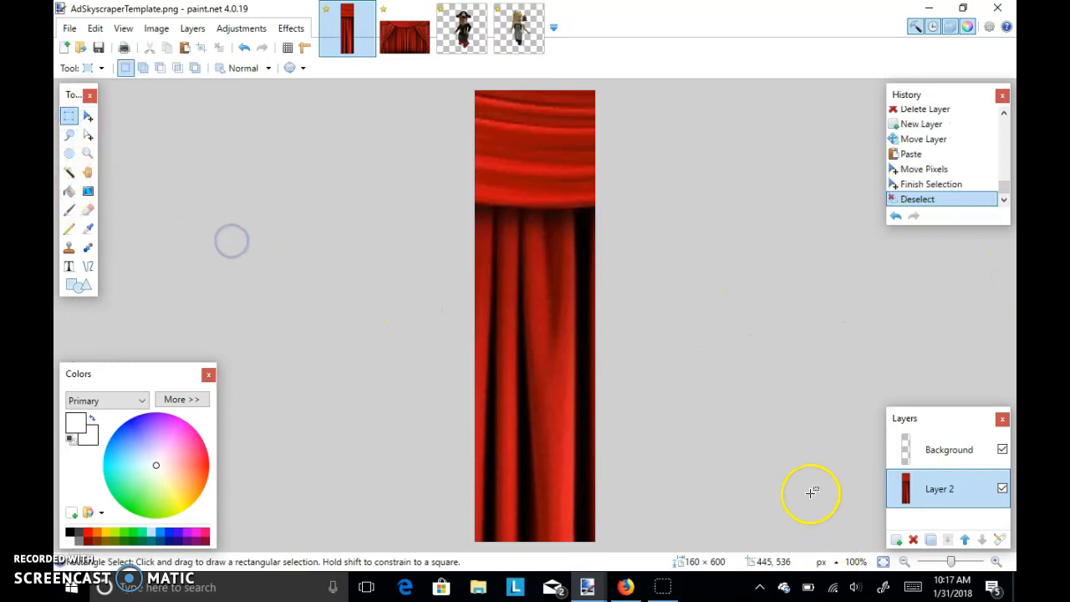
- Add a layer above the curtain and paste a copy of the whole pirate-hat character image into it, keeping the canvas size
click(892, 541)
click(468, 32)
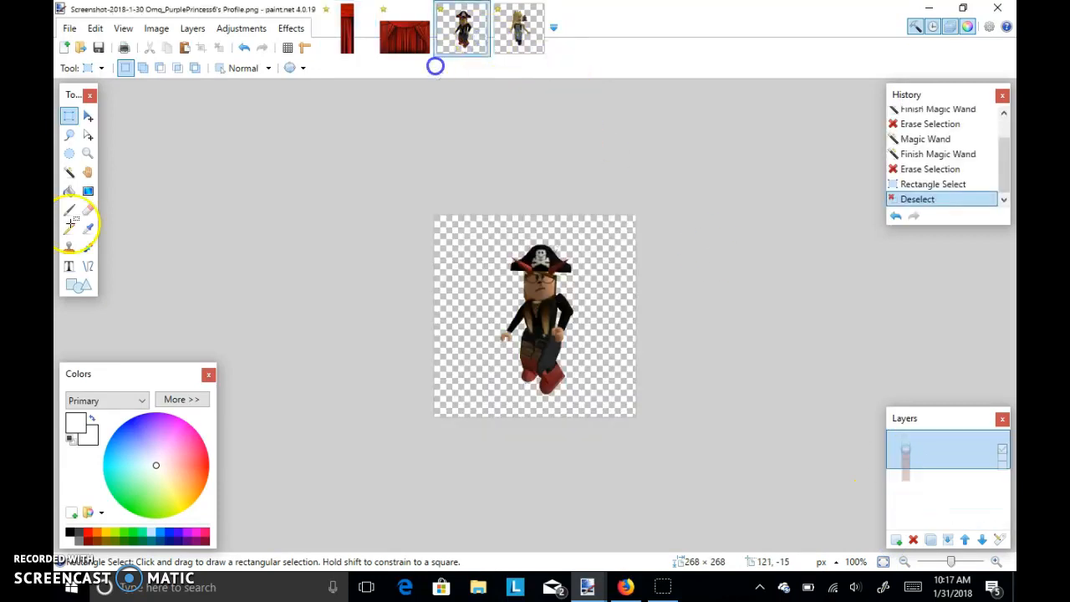
drag(277, 129, 1012, 598)
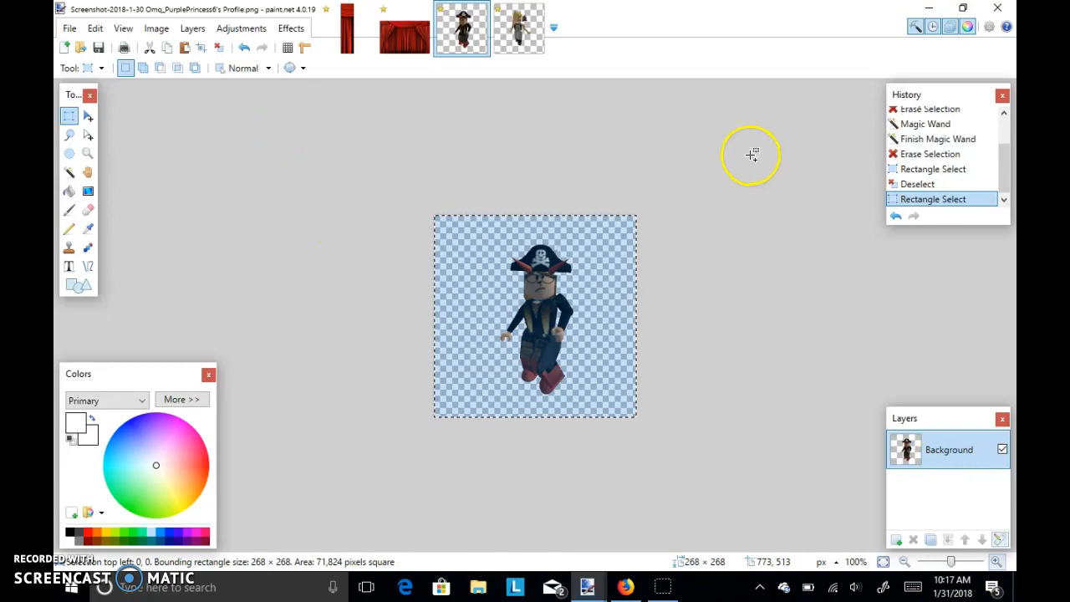
click(354, 31)
key(ctrl+v)
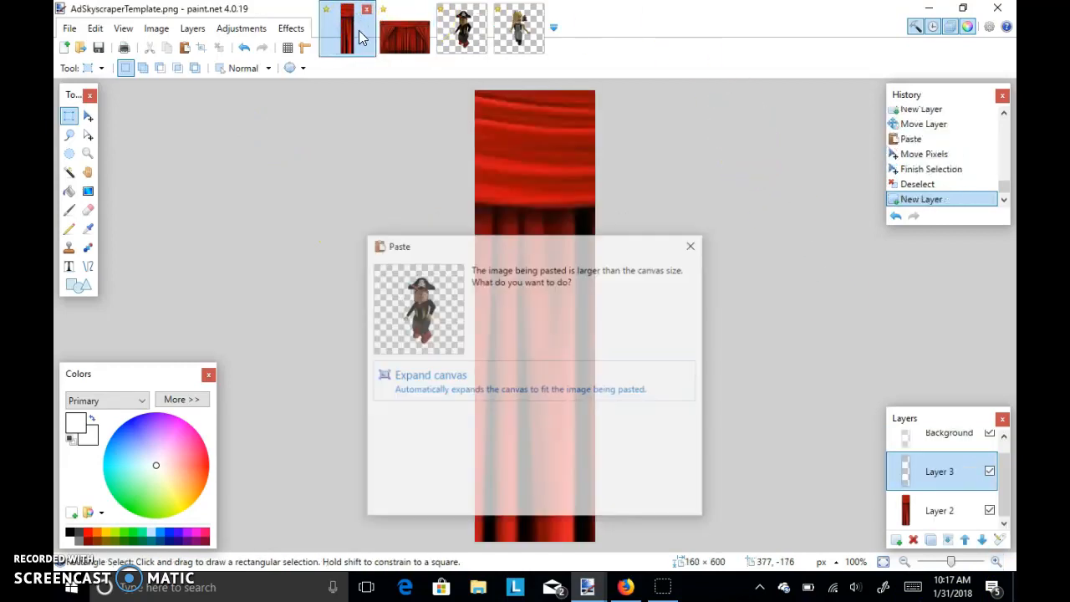
click(428, 448)
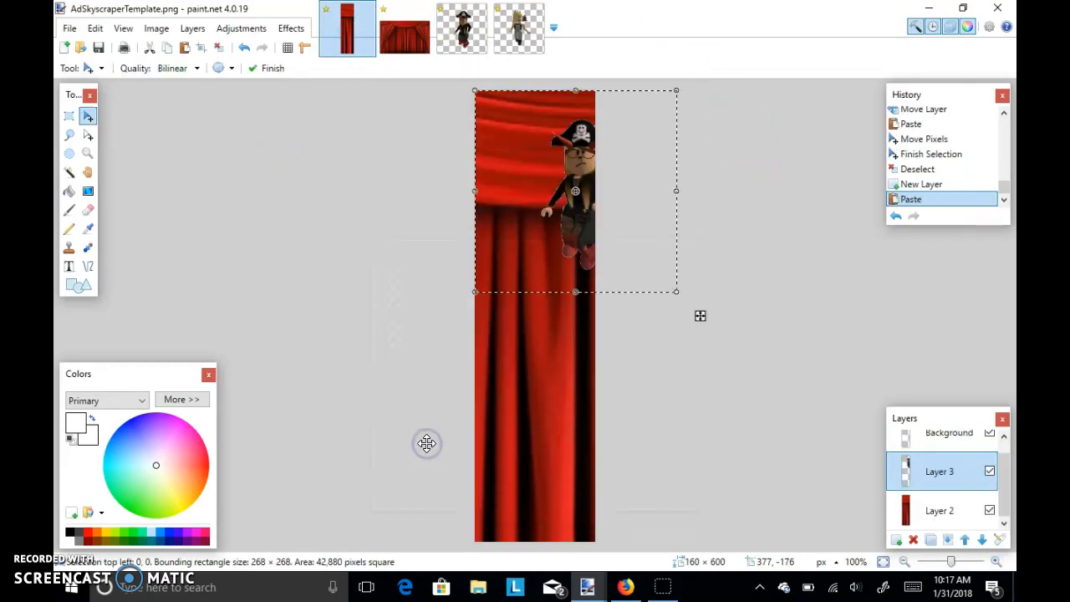
- Move the pirate-hat character to about -153, 107 and rotate it about -93° so its head sticks out from the ad's left edge
drag(626, 260, 530, 335)
drag(544, 425, 329, 323)
click(69, 115)
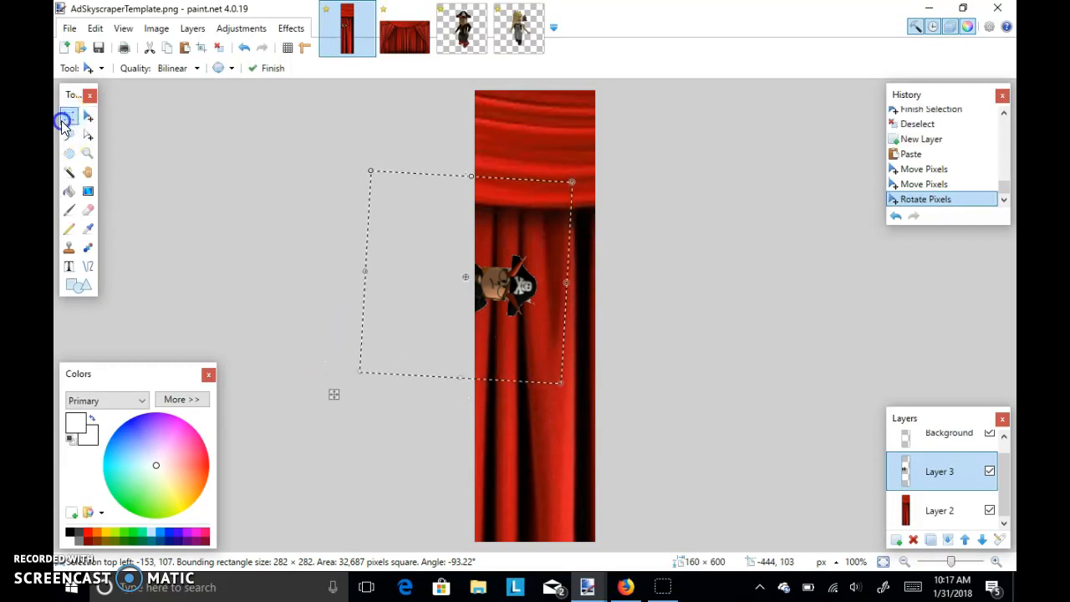
- Copy the entire blonde character image and return to the skyscraper template
click(518, 25)
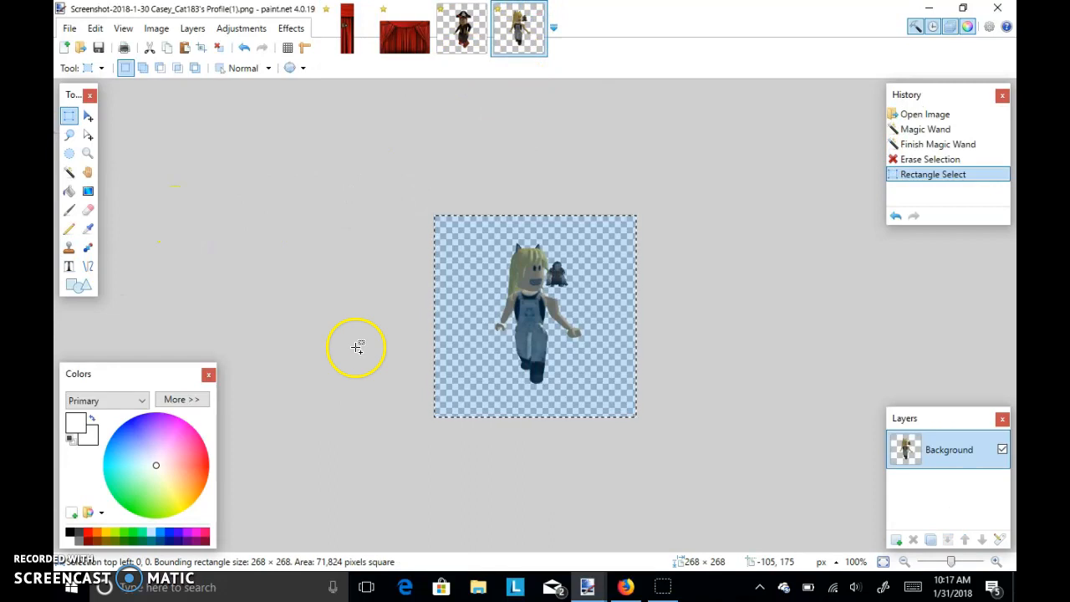
click(353, 54)
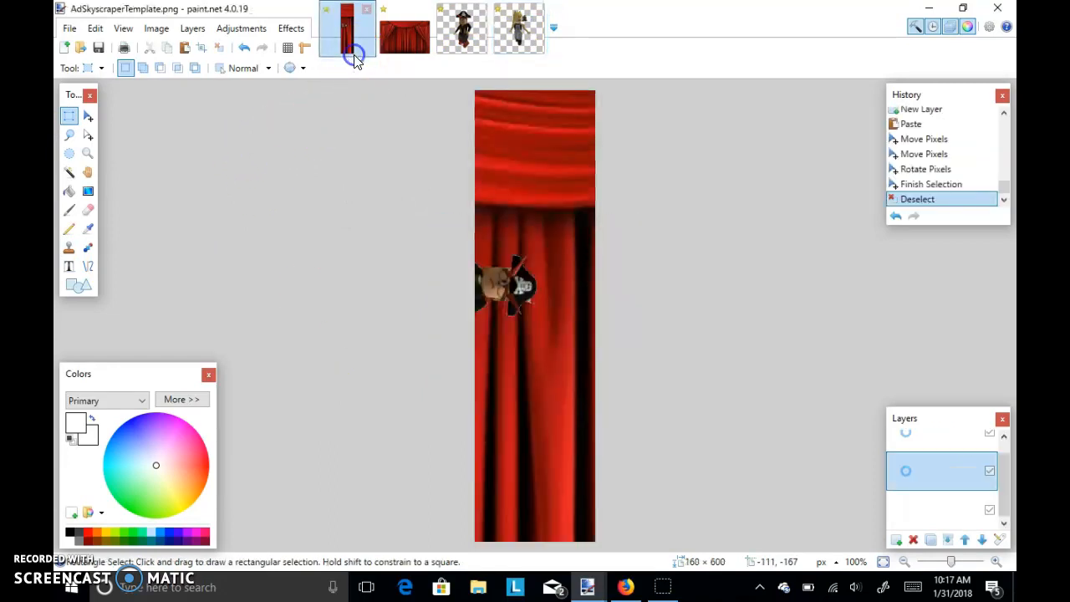
key(ctrl+v)
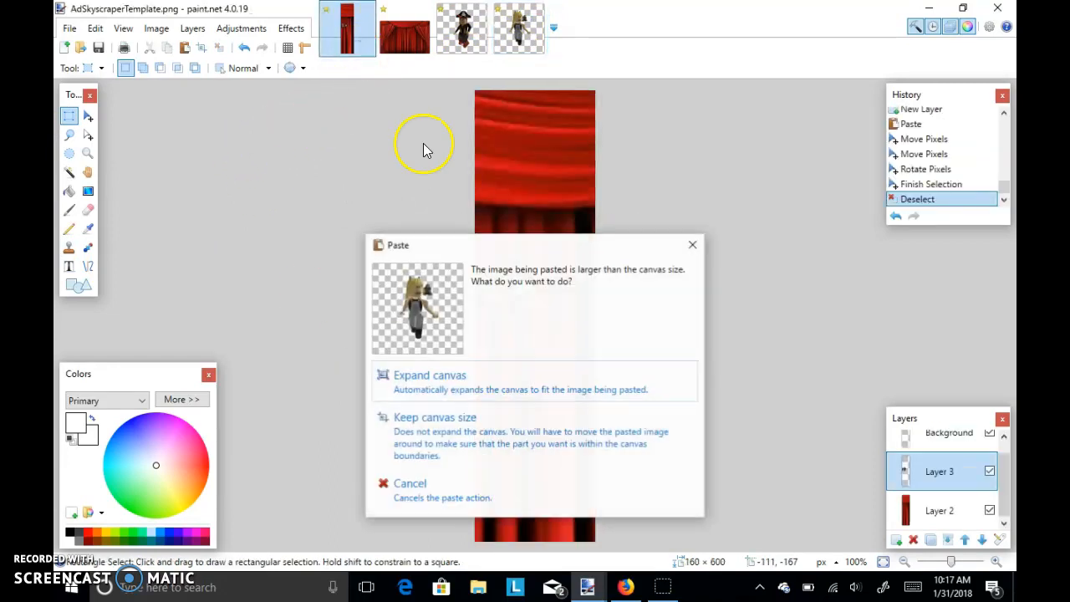
click(470, 441)
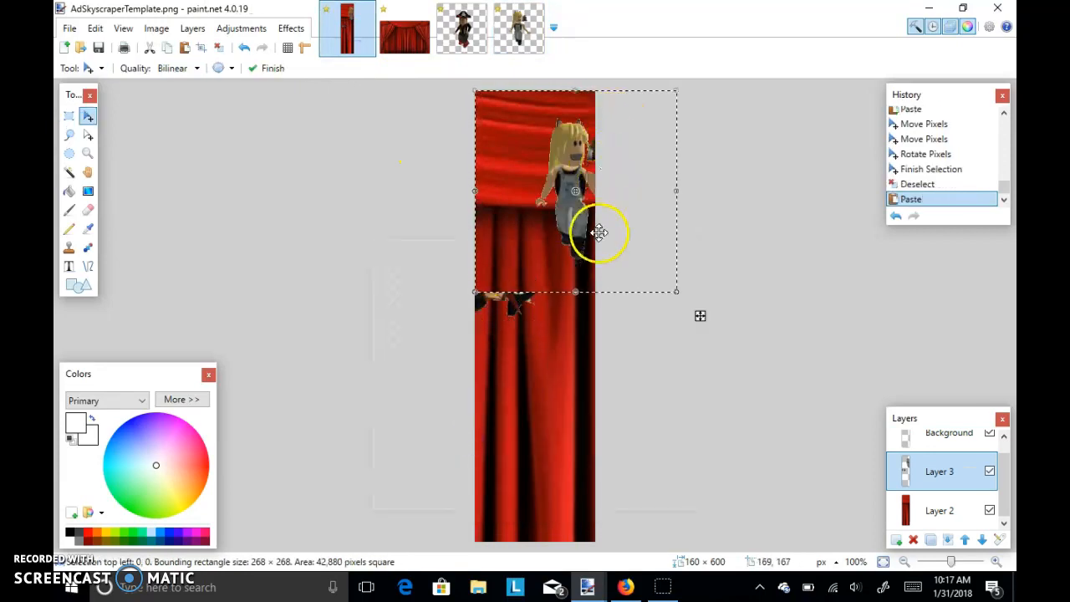
click(896, 216)
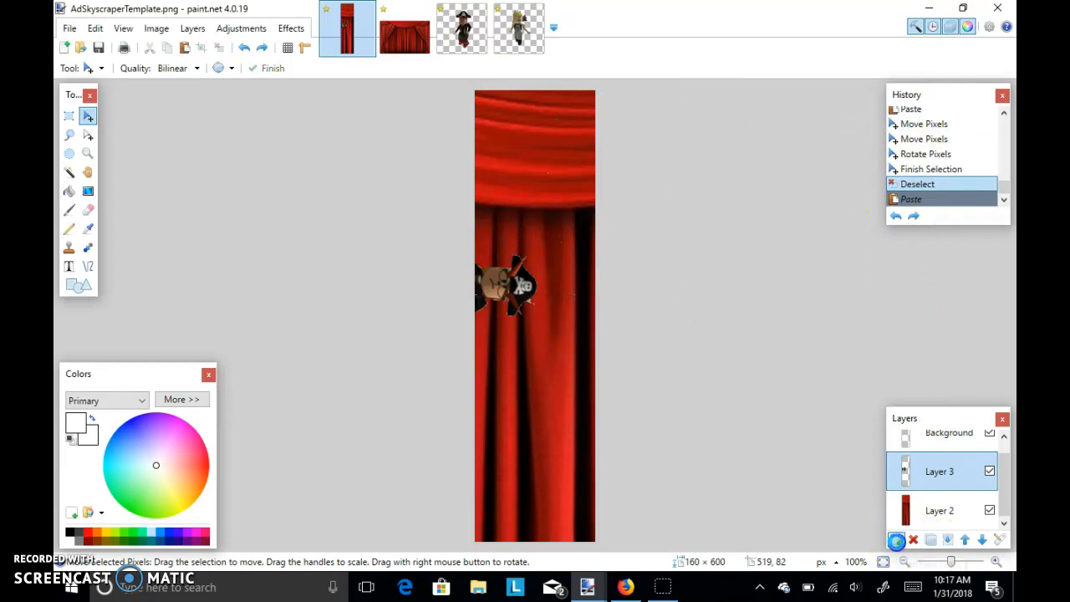
- Add a layer above the pirate-hat character's layer and paste the blonde character into it, keeping the canvas size
click(896, 541)
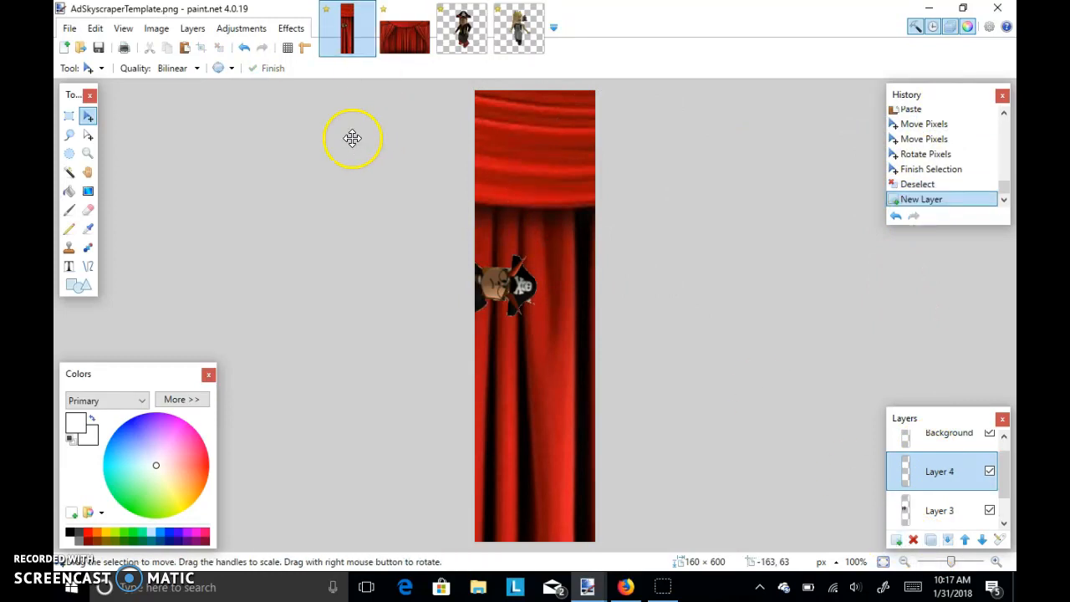
key(ctrl+v)
click(423, 447)
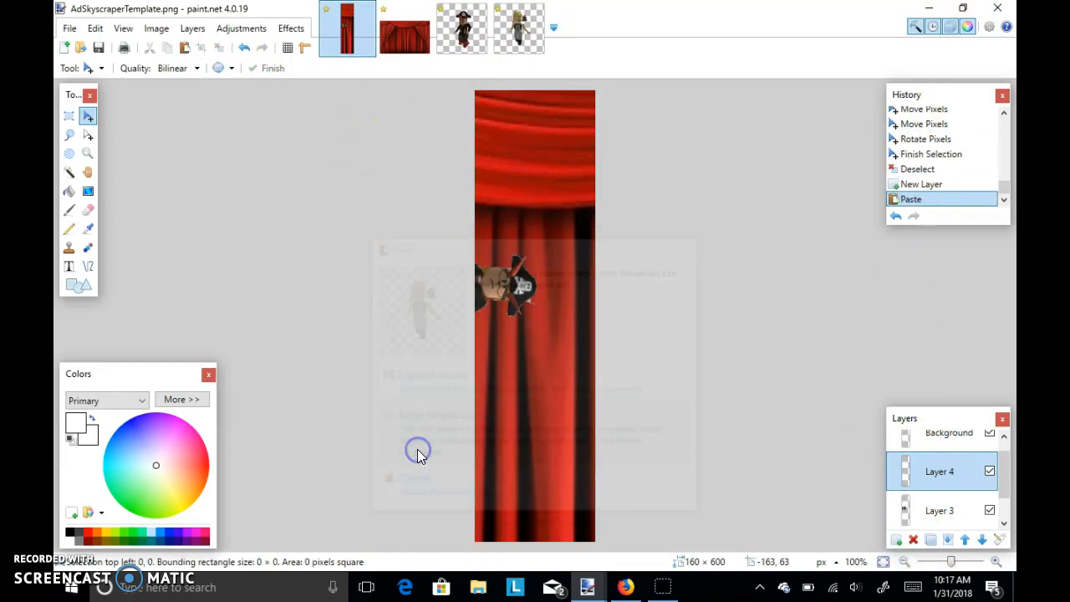
- Rotate the blonde character about 105° and move it to about -11, 207 so it leans in from the ad's right edge, and deselect
drag(521, 306, 658, 309)
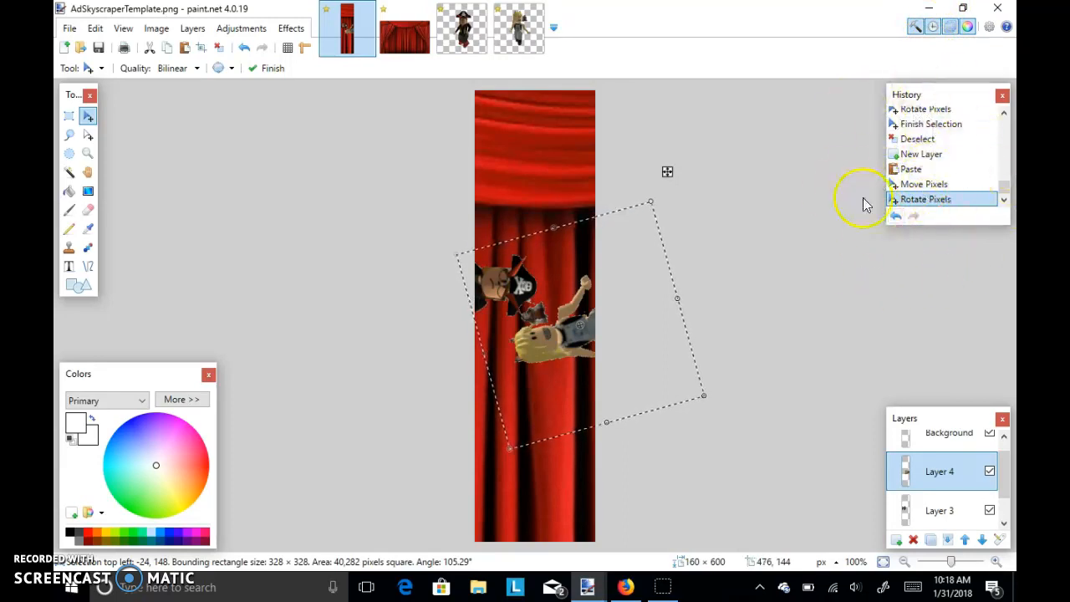
drag(580, 358, 591, 398)
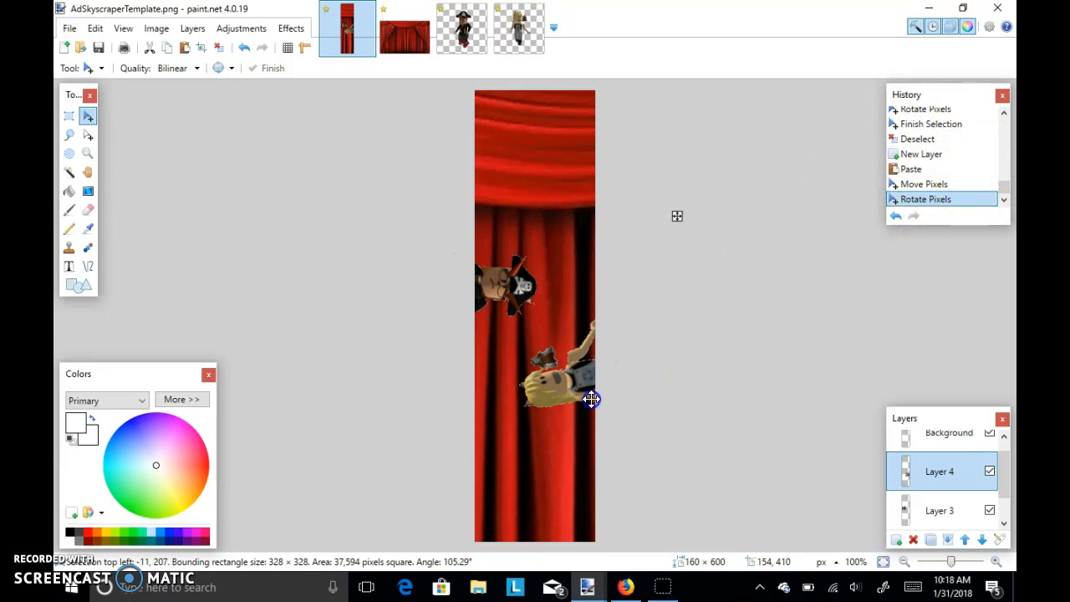
click(70, 116)
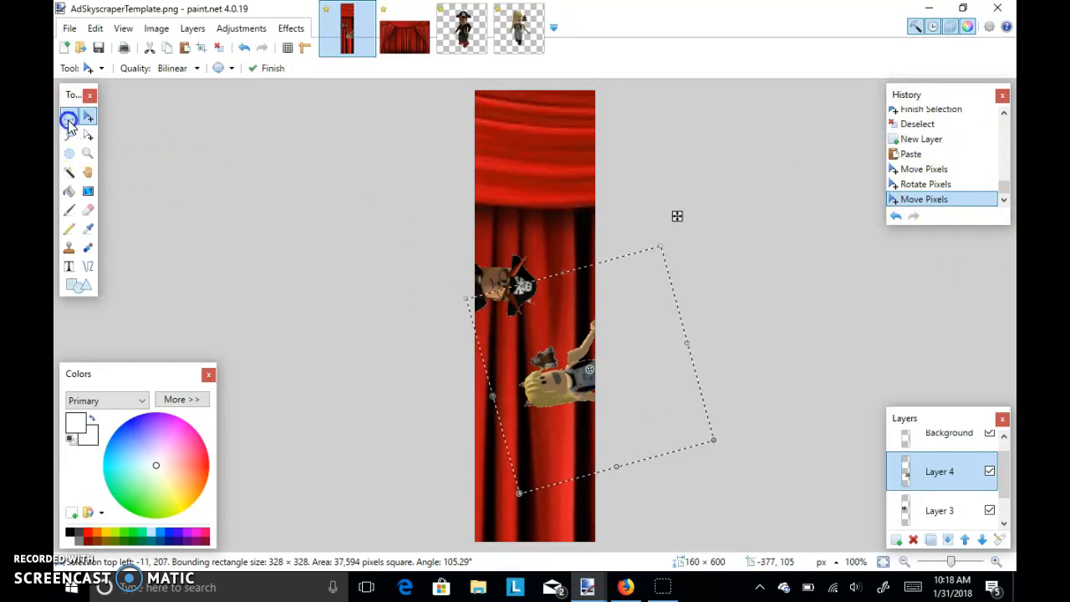
click(299, 290)
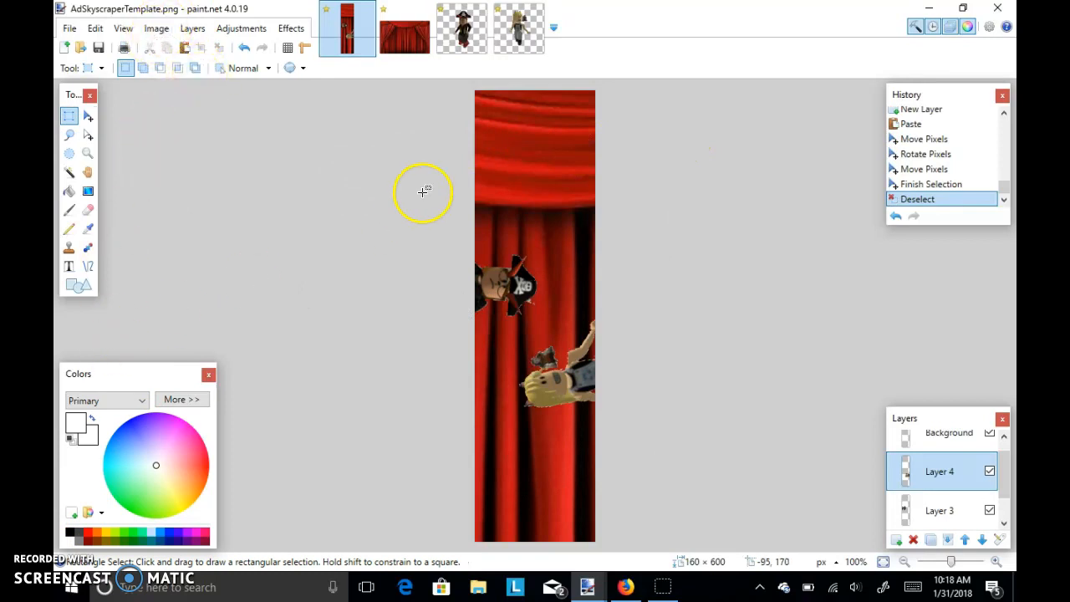
- Set up the Text tool with the AlphaClouds font and a blue primary colour
click(87, 266)
click(69, 265)
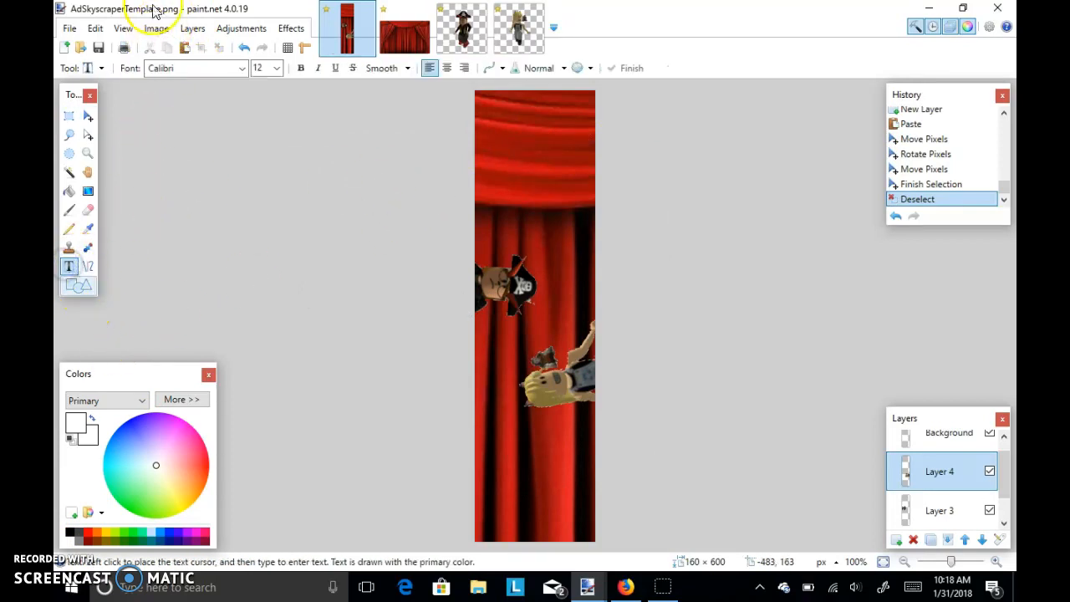
click(243, 69)
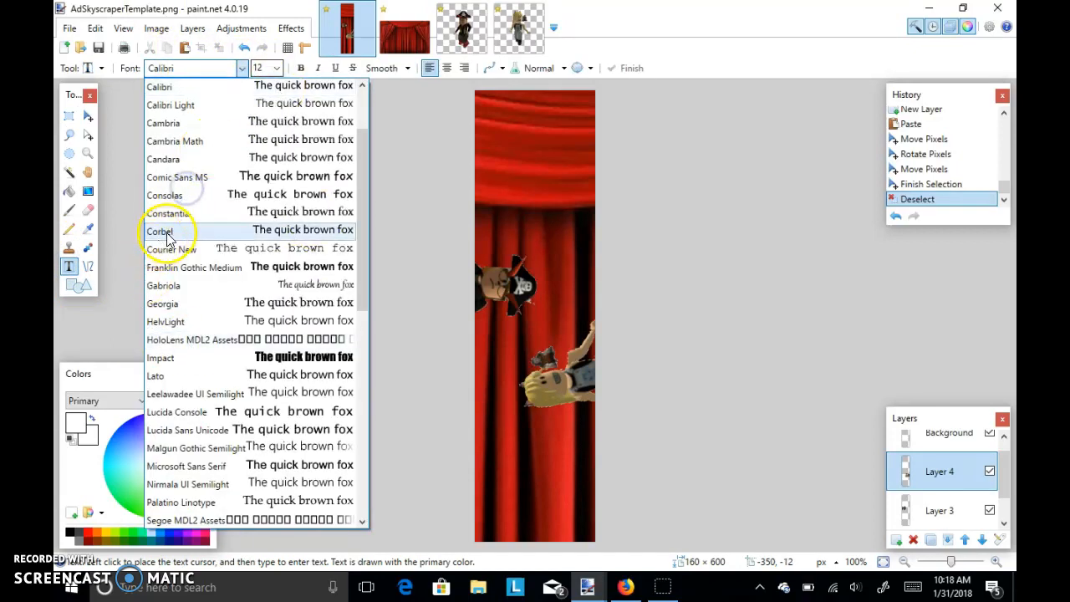
scroll(179, 226, up, 2)
click(223, 105)
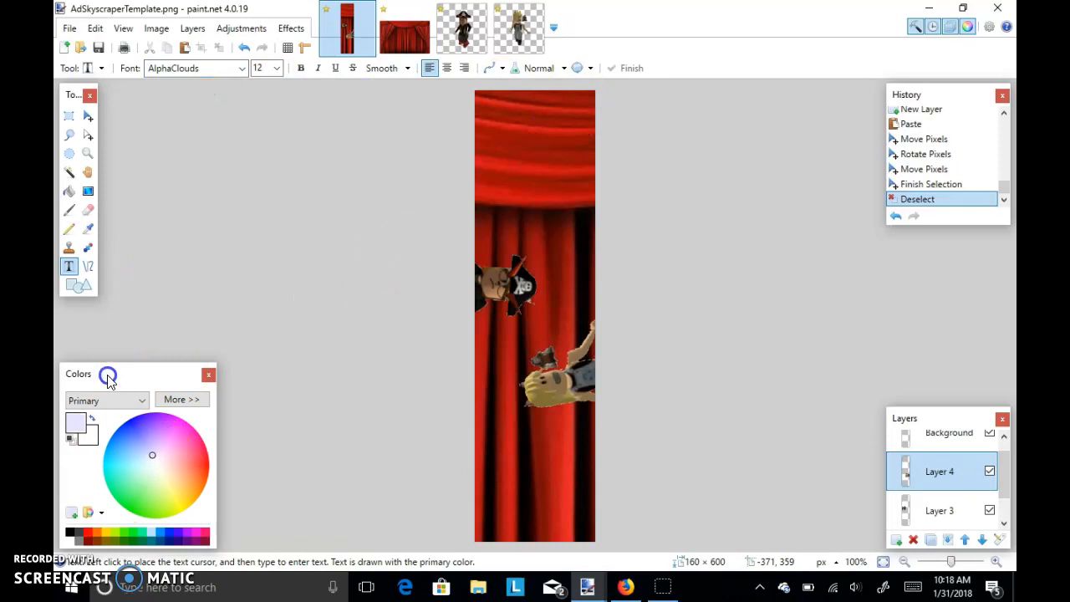
- Write "Original Cheap Clothing" on three lines at size 20 over the upper curtain
click(489, 136)
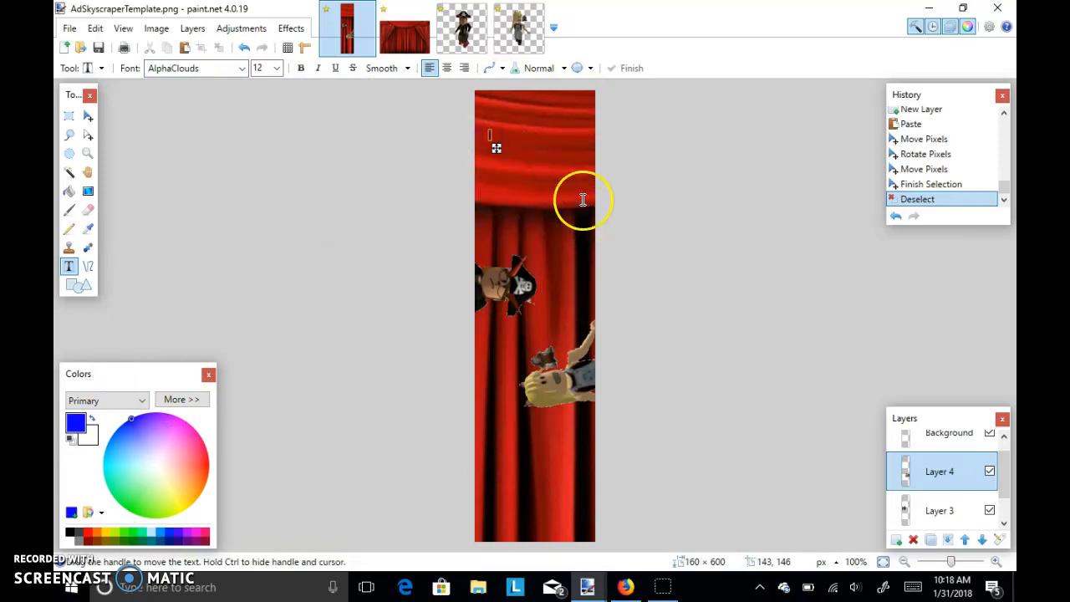
click(275, 67)
click(270, 175)
click(530, 181)
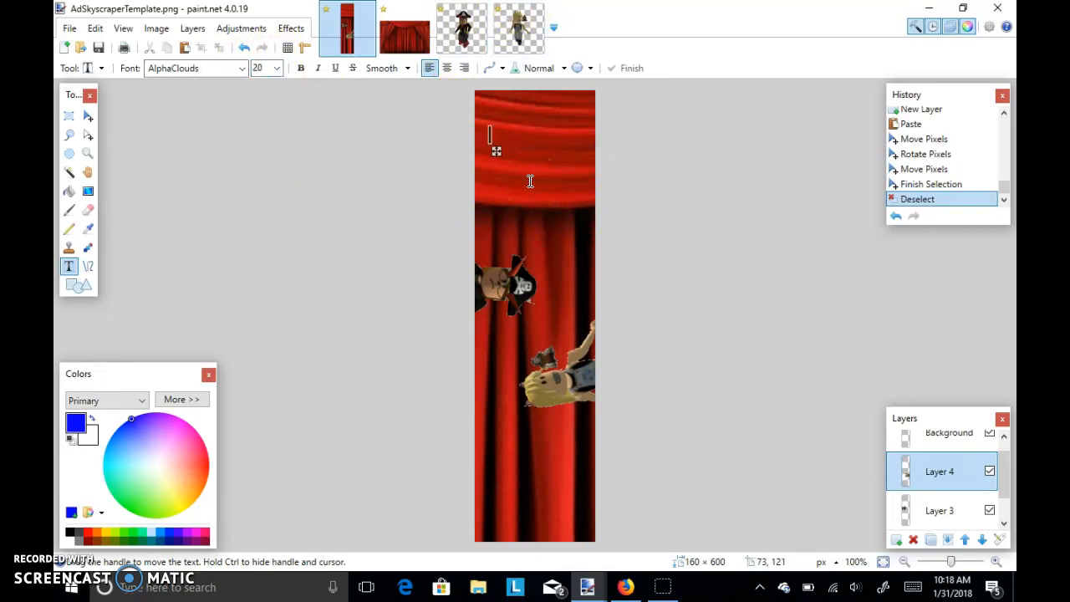
text(W)
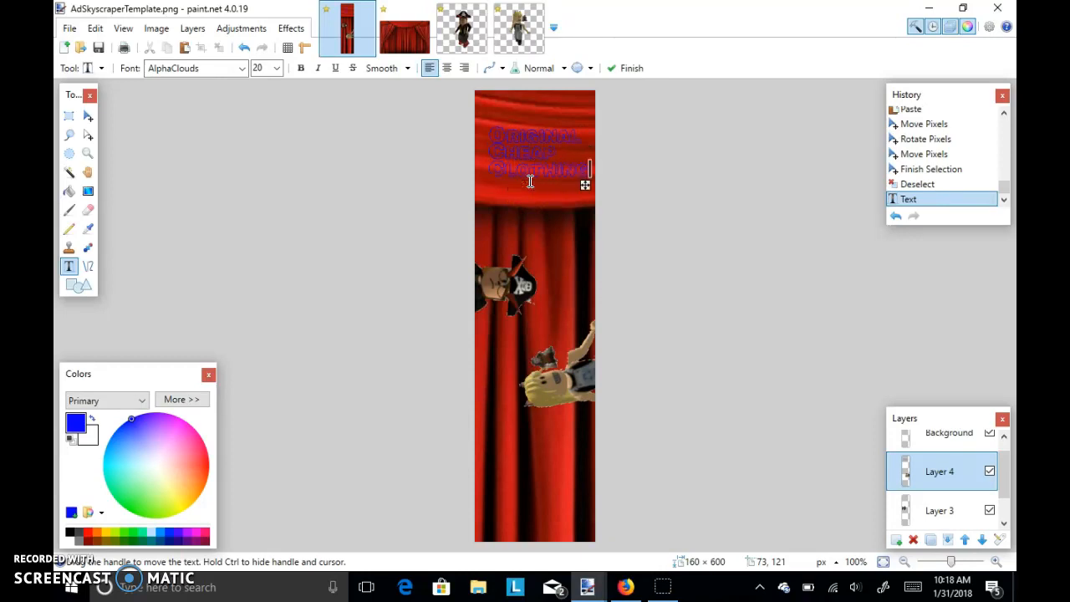
click(68, 117)
- Add a layer above the blonde character's layer and write "All" near the ad's lower end
click(68, 264)
click(496, 436)
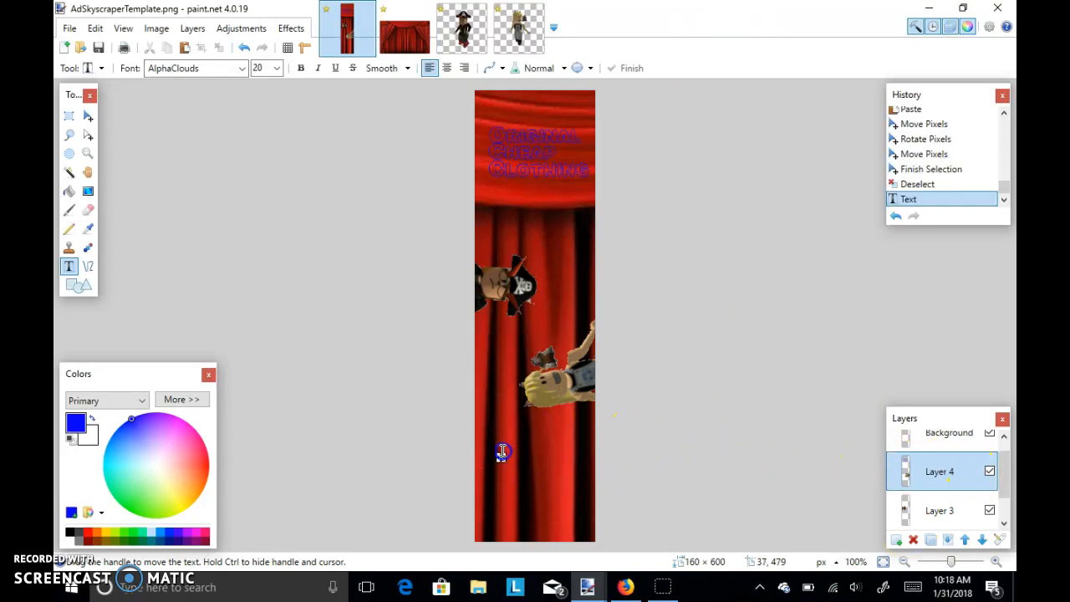
drag(508, 456, 421, 478)
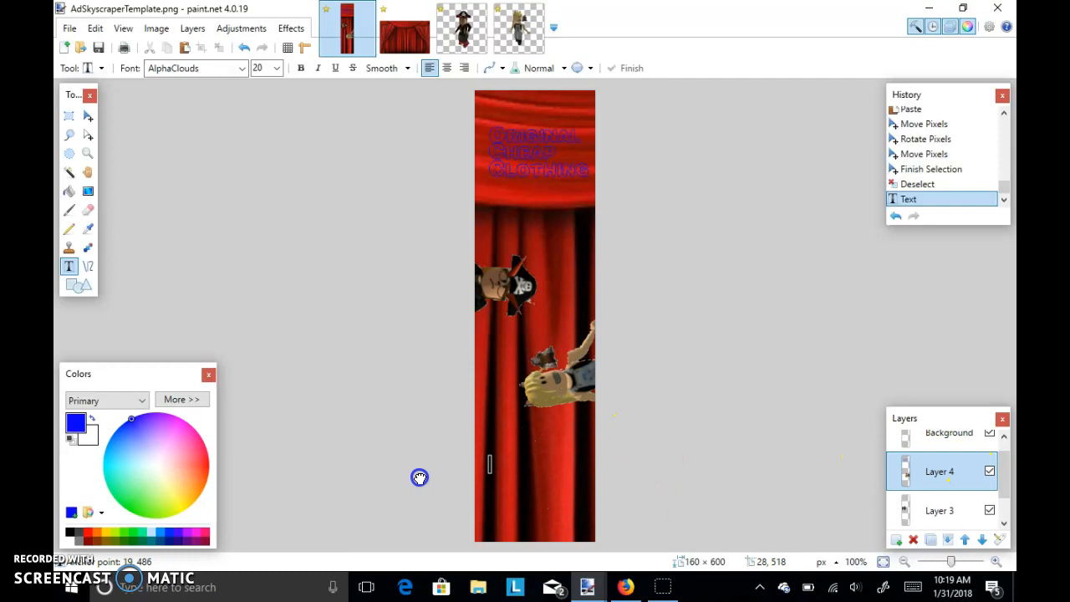
click(895, 540)
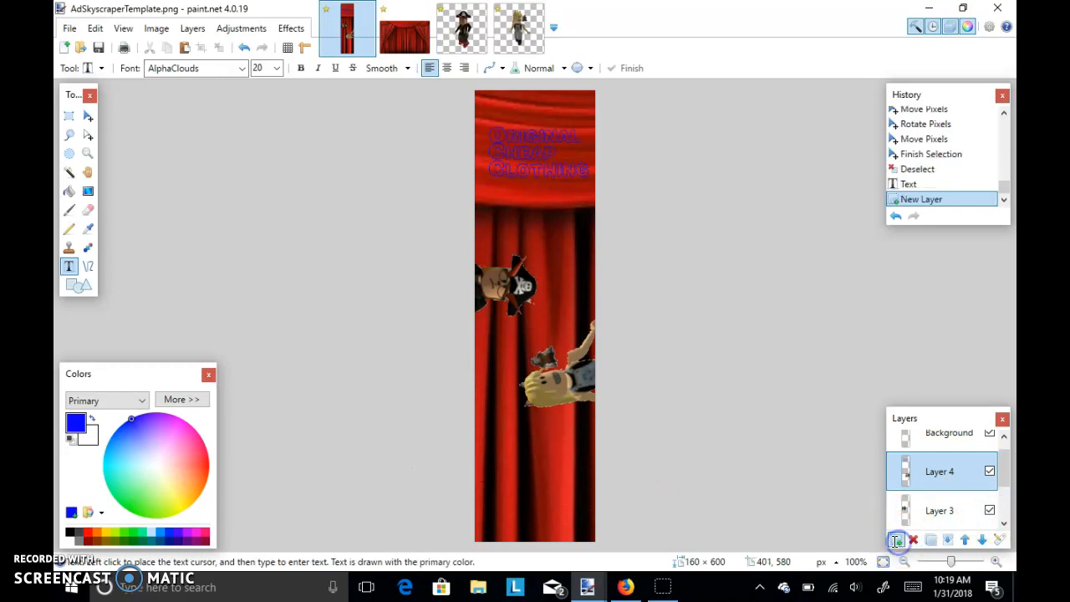
click(501, 493)
text(Ai)
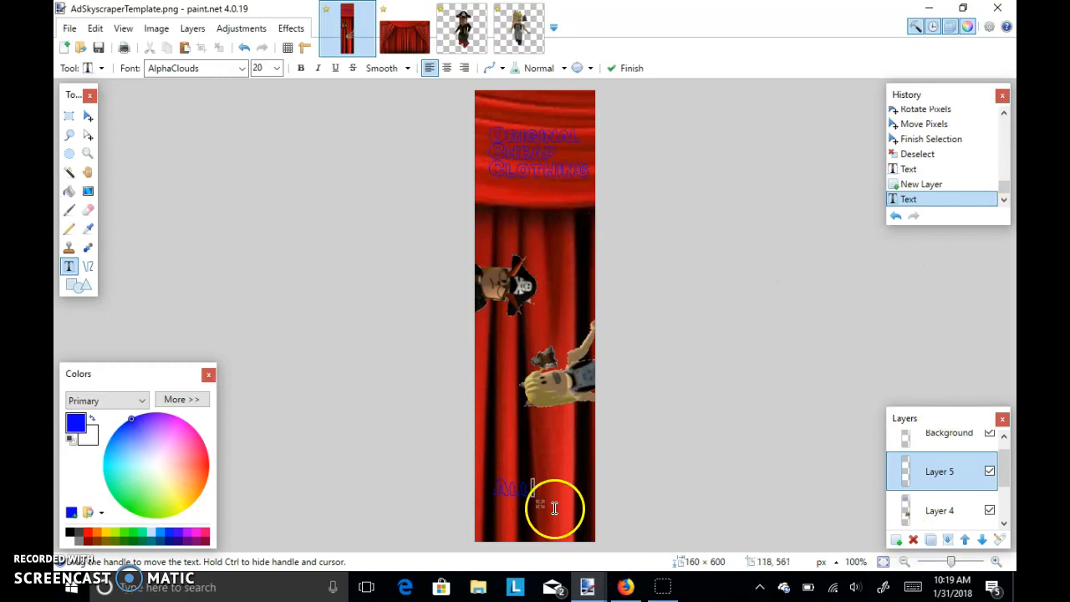
- Recolour the text "All" green, enlarge it to size 72 and position it across the canvas width below the blonde character
drag(527, 464, 529, 465)
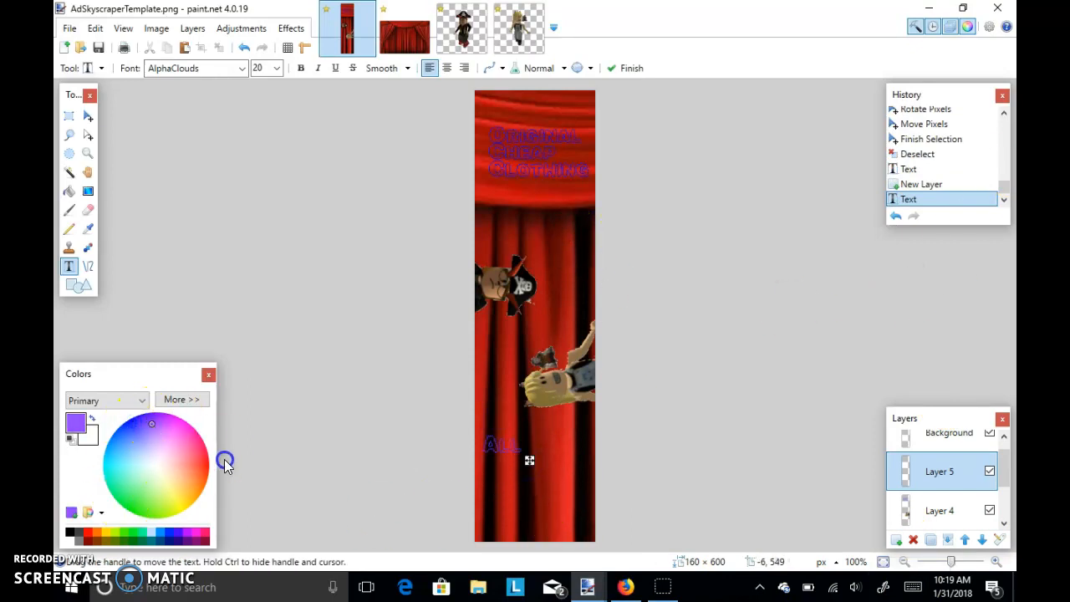
click(127, 532)
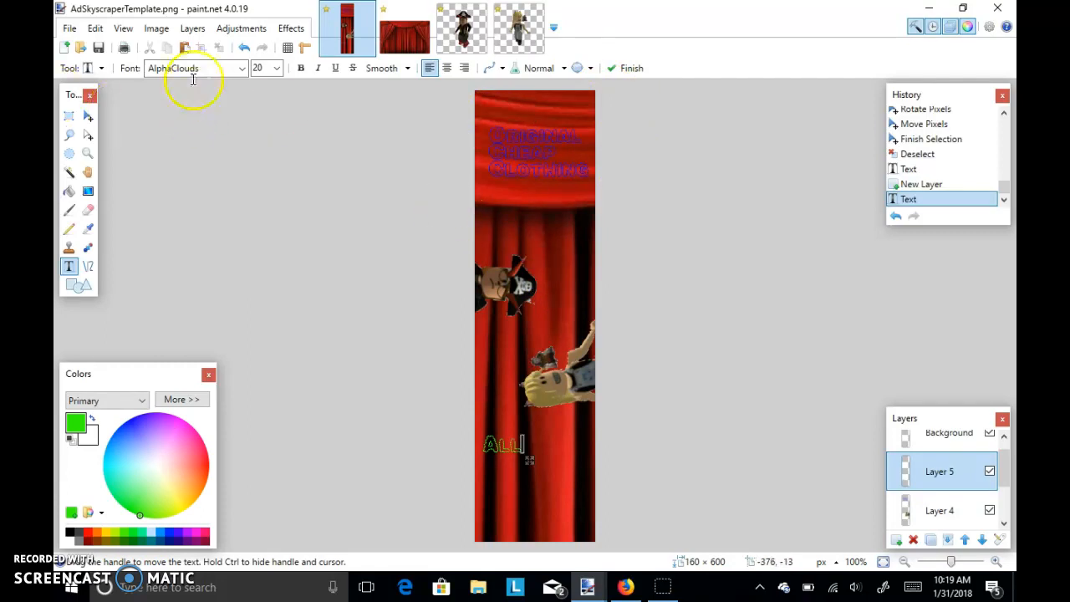
click(282, 77)
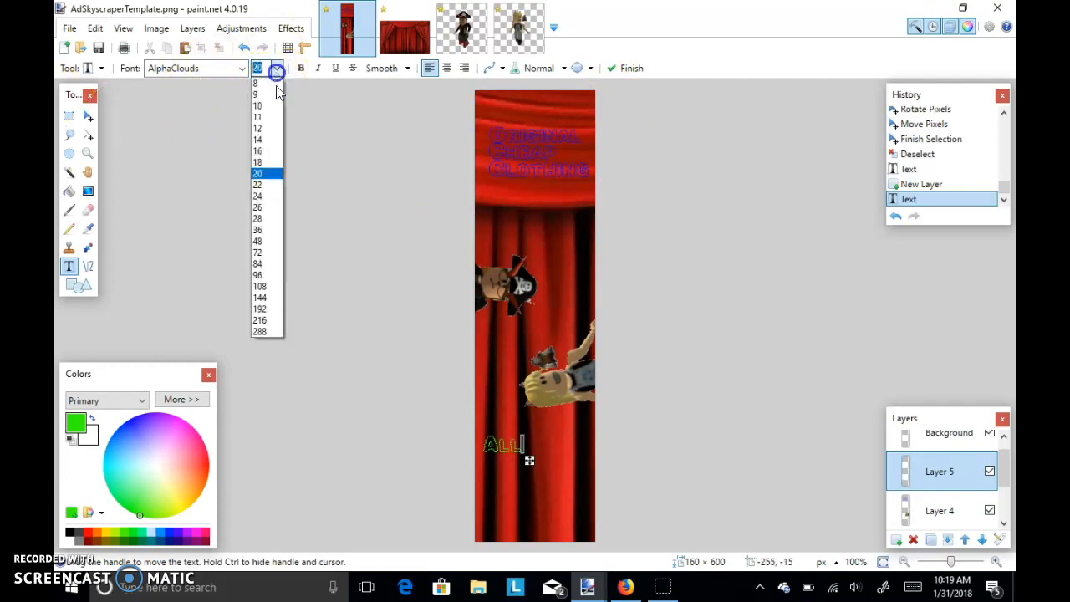
click(269, 248)
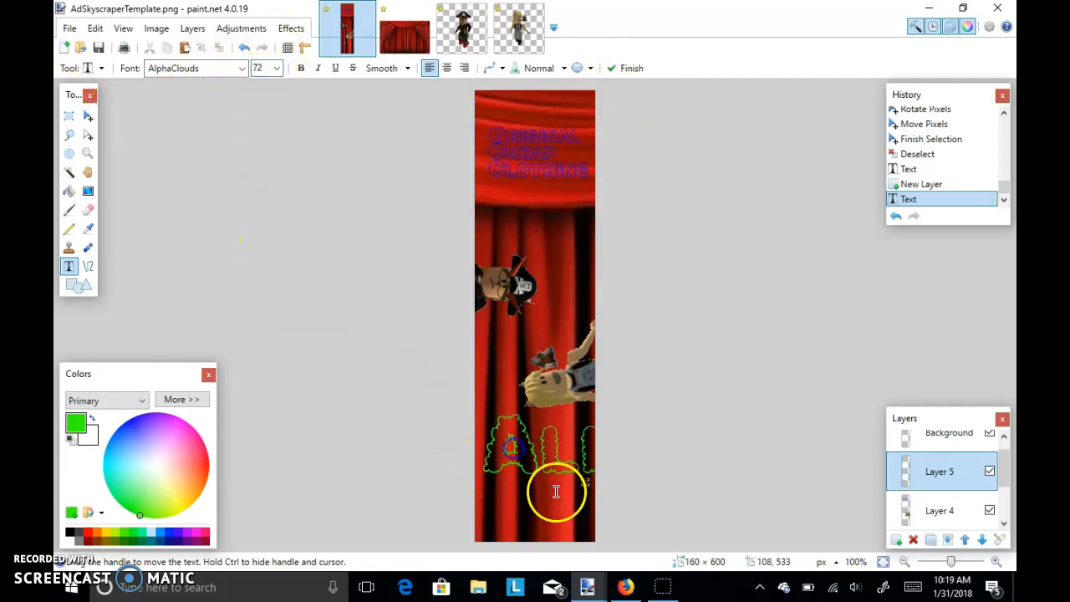
drag(585, 483, 566, 473)
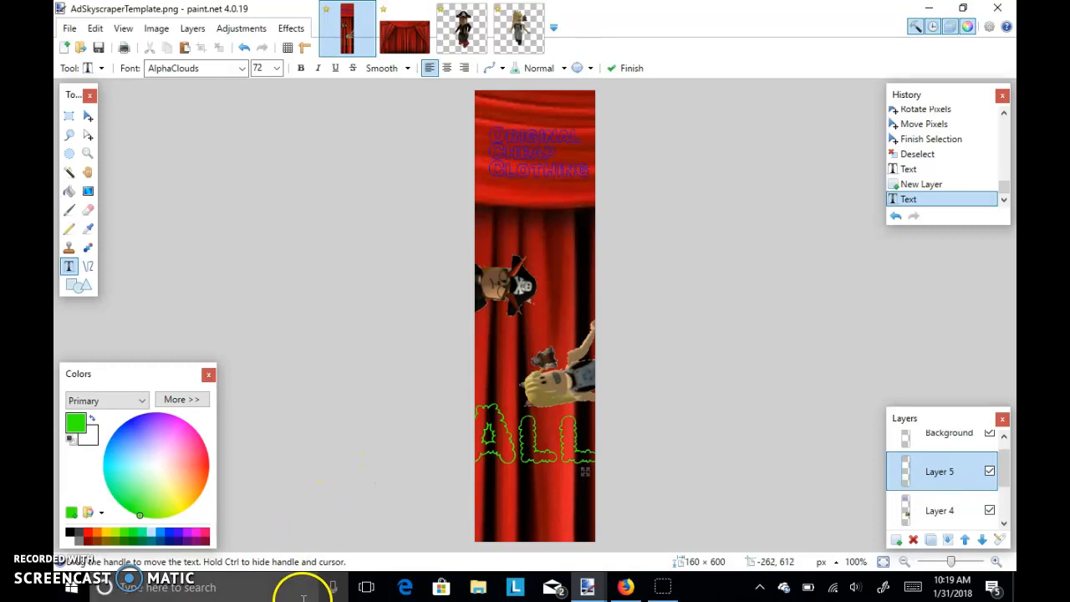
click(70, 116)
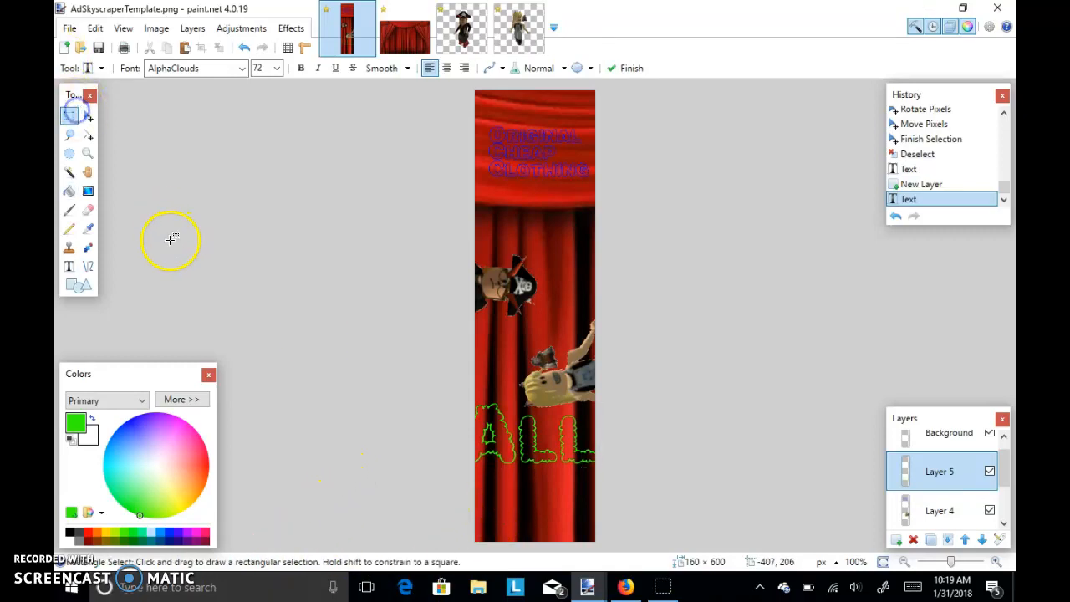
- Write "AT" in blue below "ALL" and add the store's name with "&" and "STORE!" in small coloured text around the characters
click(70, 265)
drag(142, 514, 143, 431)
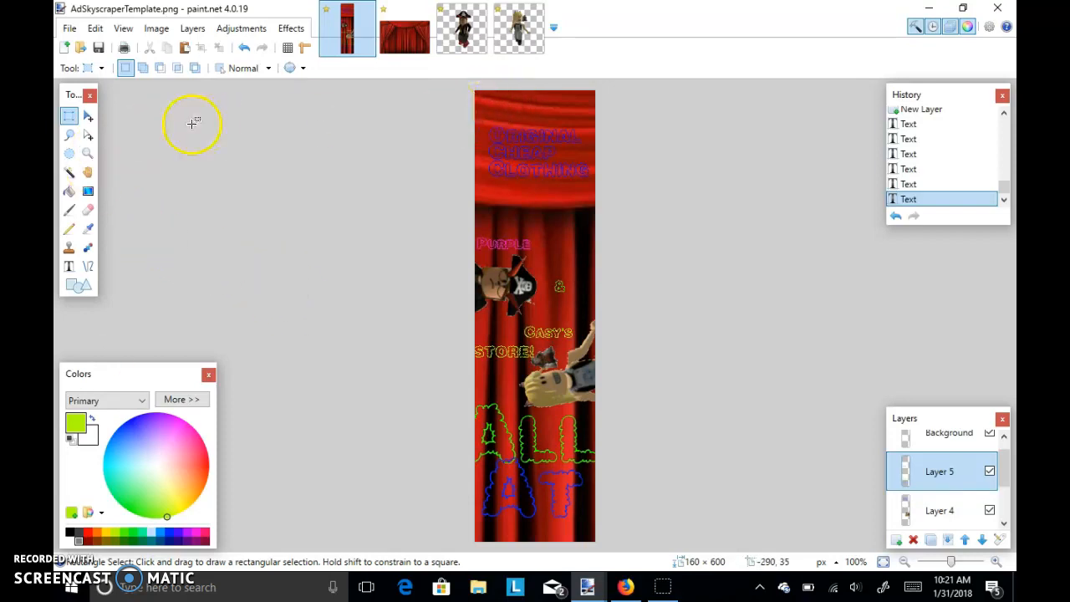
- Review the ad's layout by marking its text and character areas one after another with rectangular selections, clearing each one
drag(656, 182, 889, 162)
click(429, 182)
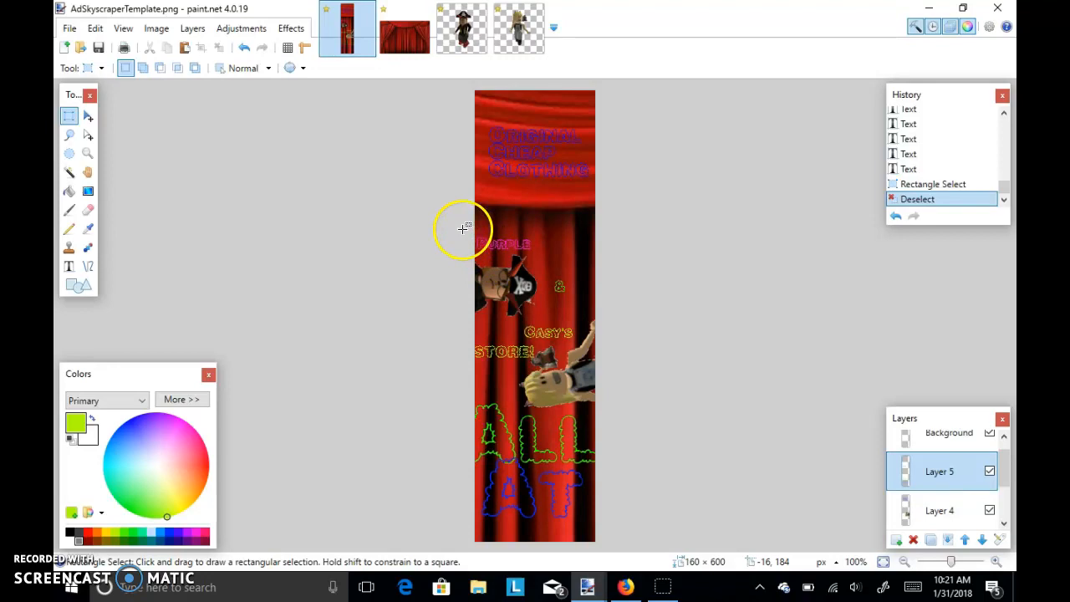
drag(418, 341, 593, 471)
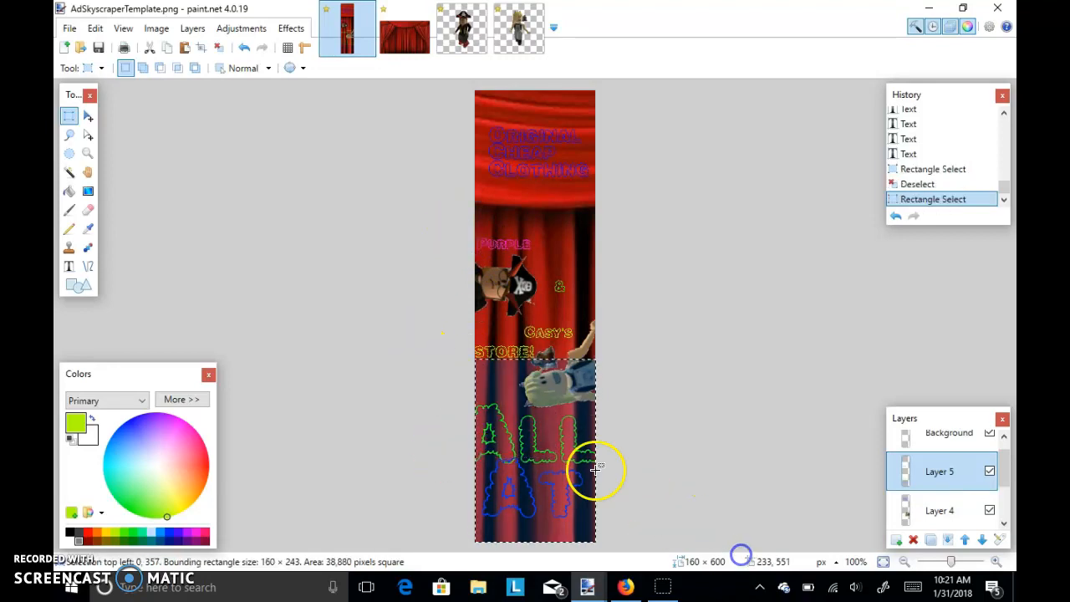
click(376, 353)
drag(460, 207, 531, 323)
click(365, 298)
drag(541, 271, 547, 333)
mouse_move(584, 295)
mouse_down()
mouse_move(567, 287)
mouse_move(580, 305)
mouse_up()
click(630, 318)
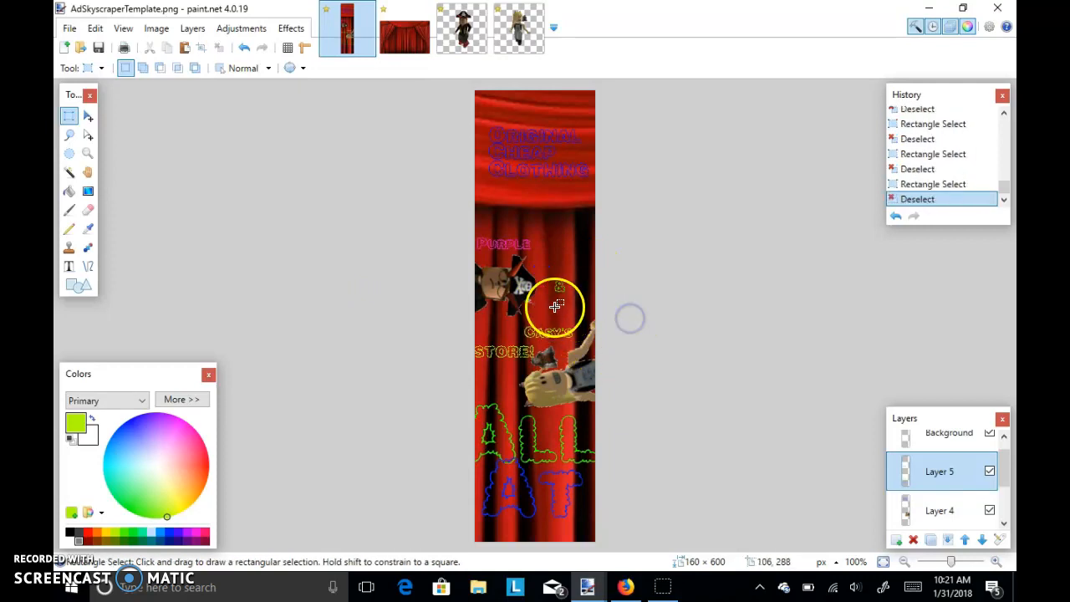
drag(518, 328, 713, 412)
click(788, 381)
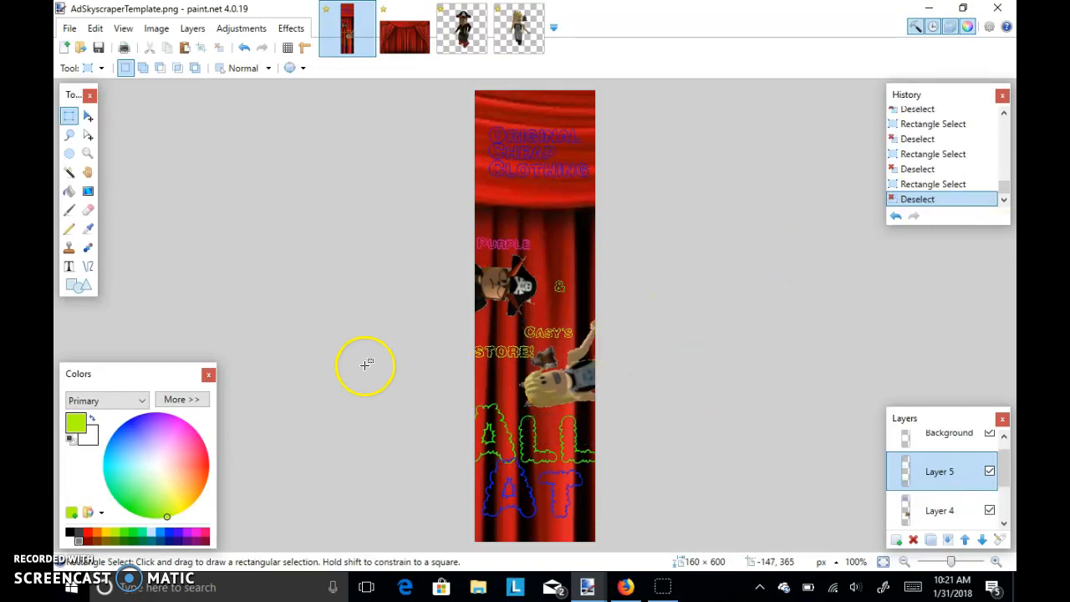
drag(476, 327, 531, 377)
click(836, 223)
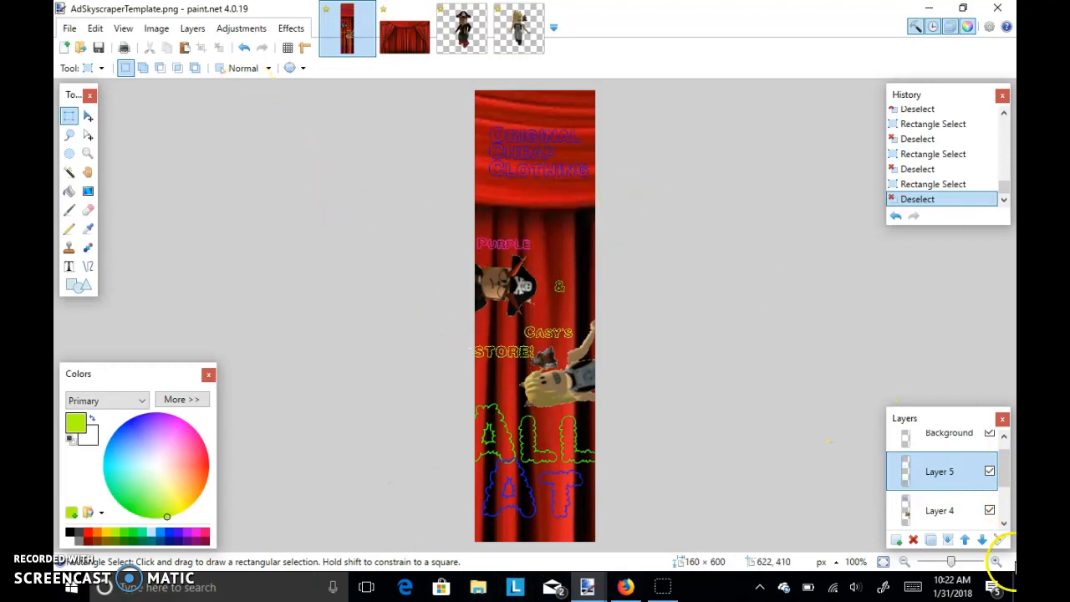
- Merge the ad's character and text layers down one after another into the curtain background layer
click(918, 453)
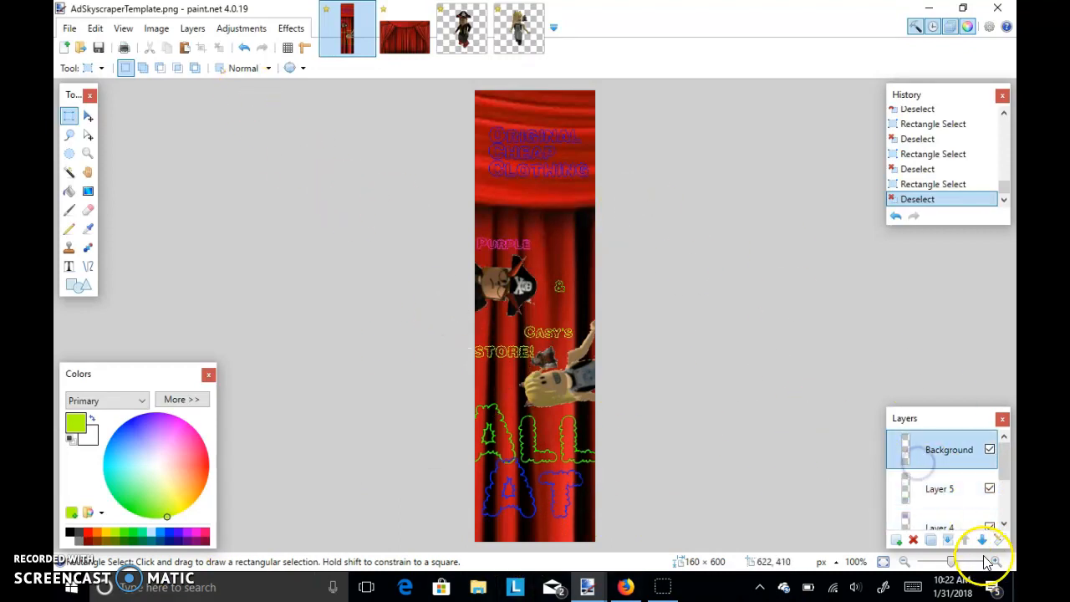
scroll(953, 485, down, 3)
click(943, 490)
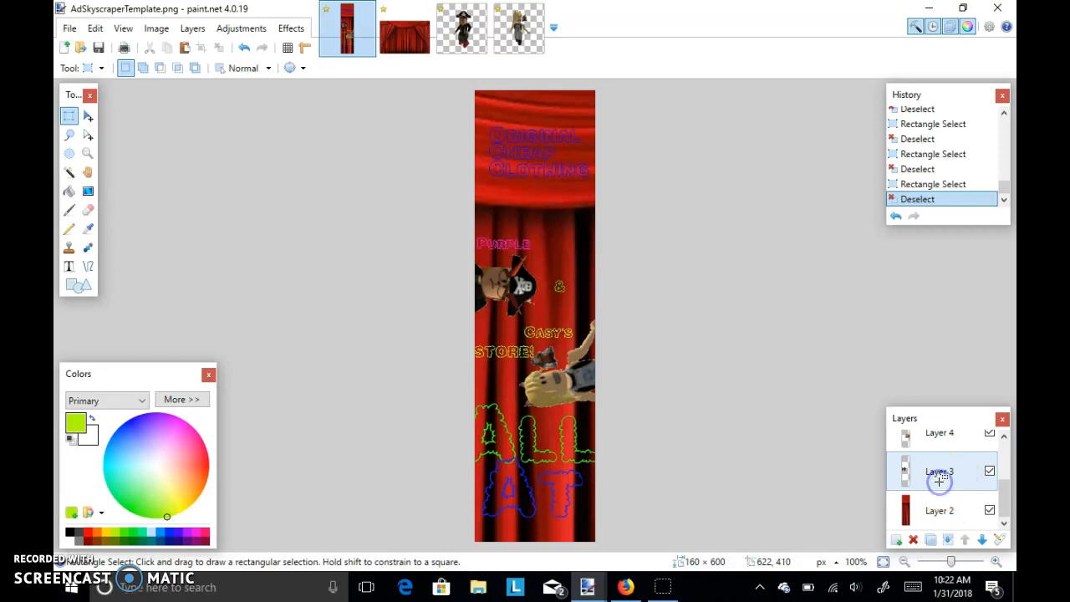
click(945, 539)
click(931, 470)
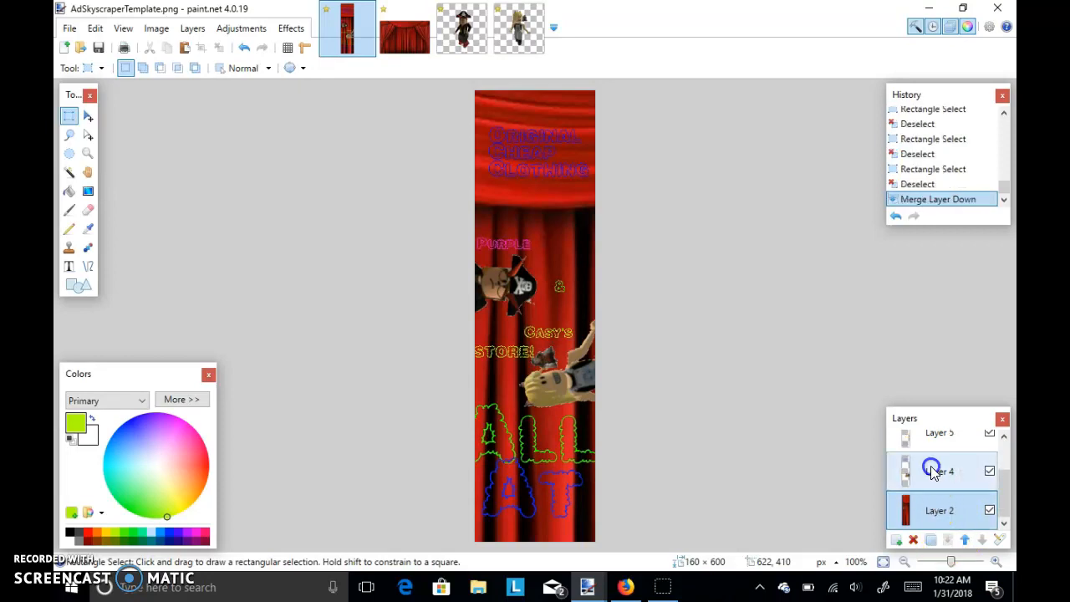
click(950, 541)
click(947, 491)
click(947, 540)
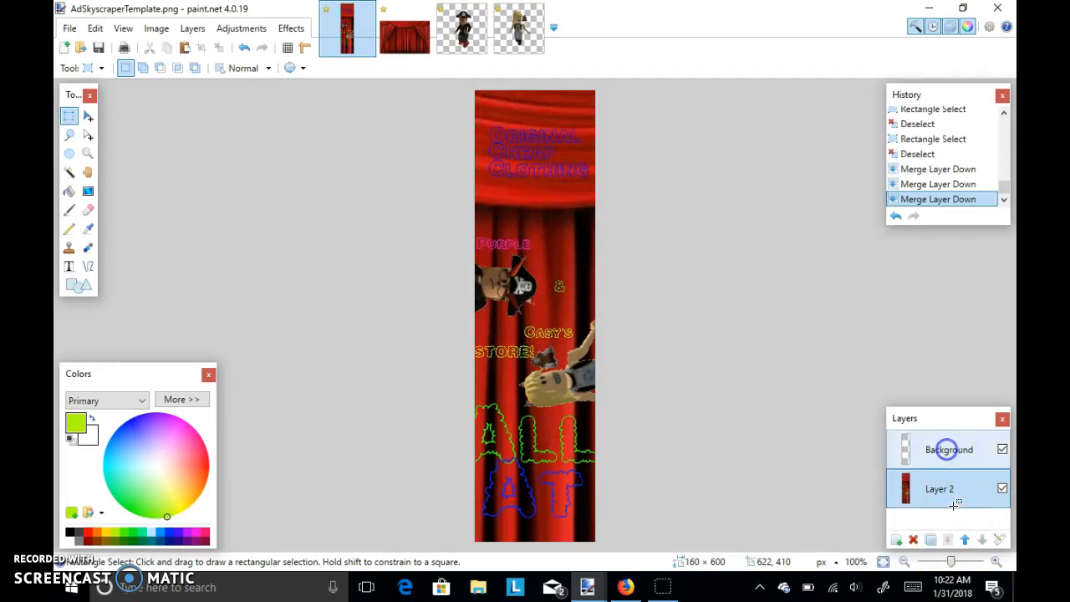
click(946, 452)
click(947, 540)
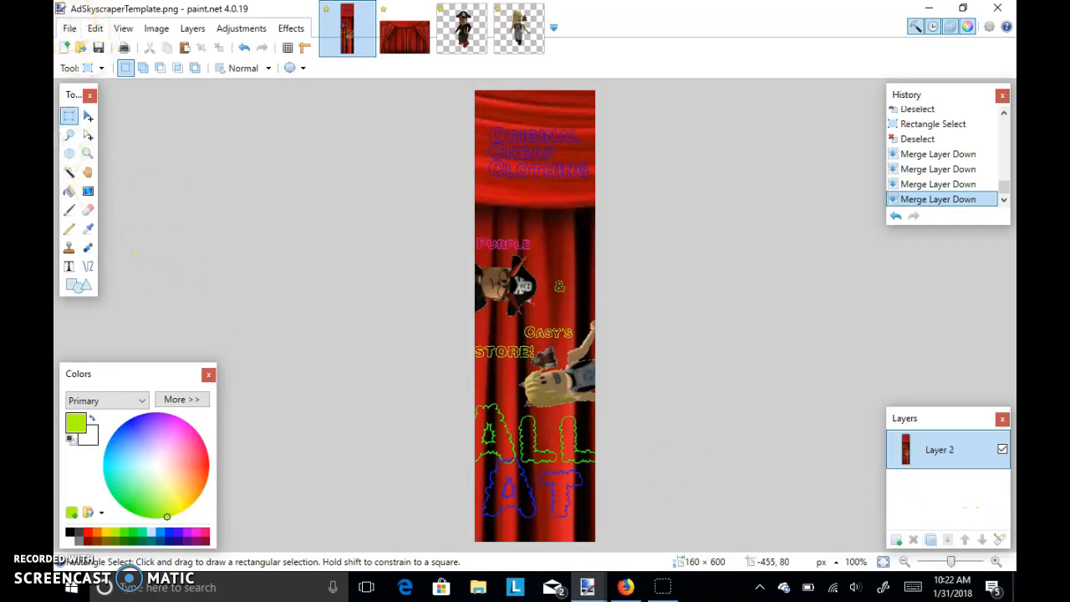
- Start saving the flattened ad as a new file and look through the existing images in the Downloads folder
click(67, 30)
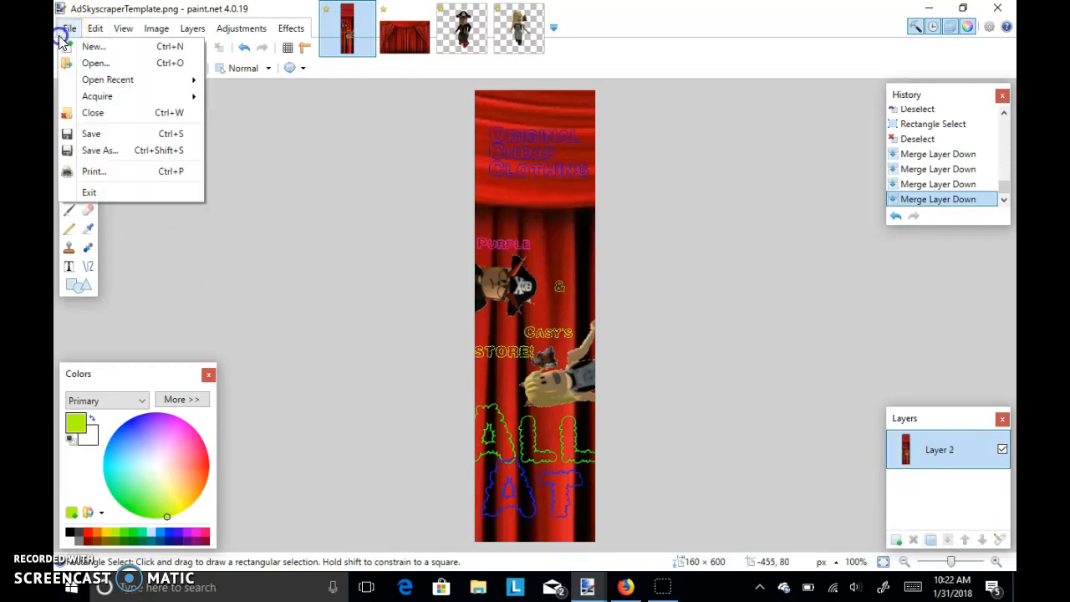
click(122, 159)
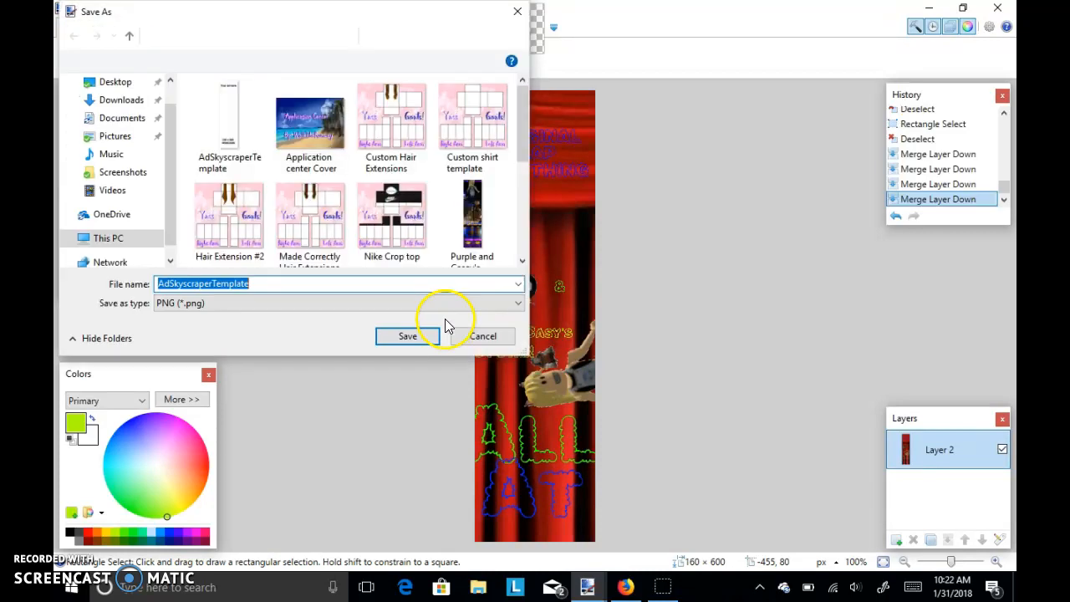
scroll(371, 251, down, 3)
scroll(239, 191, up, 3)
scroll(287, 191, down, 5)
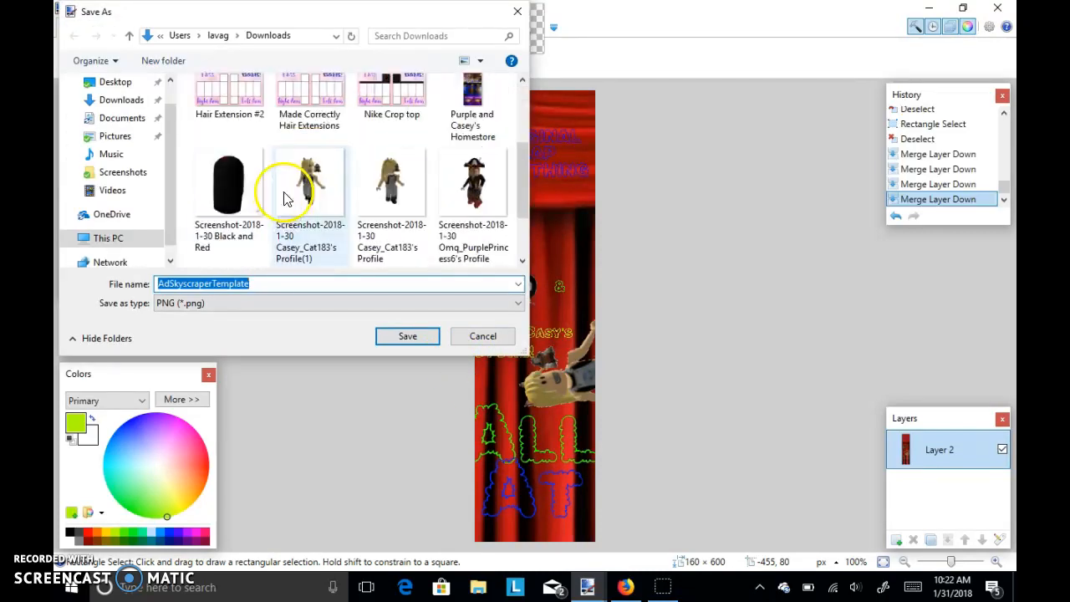
scroll(306, 209, up, 3)
scroll(301, 218, down, 3)
- Save the ad in Downloads as a PNG named with the store's name followed by "Ad! Join Today!", using auto-detected bit depth
click(290, 283)
drag(290, 284, 158, 284)
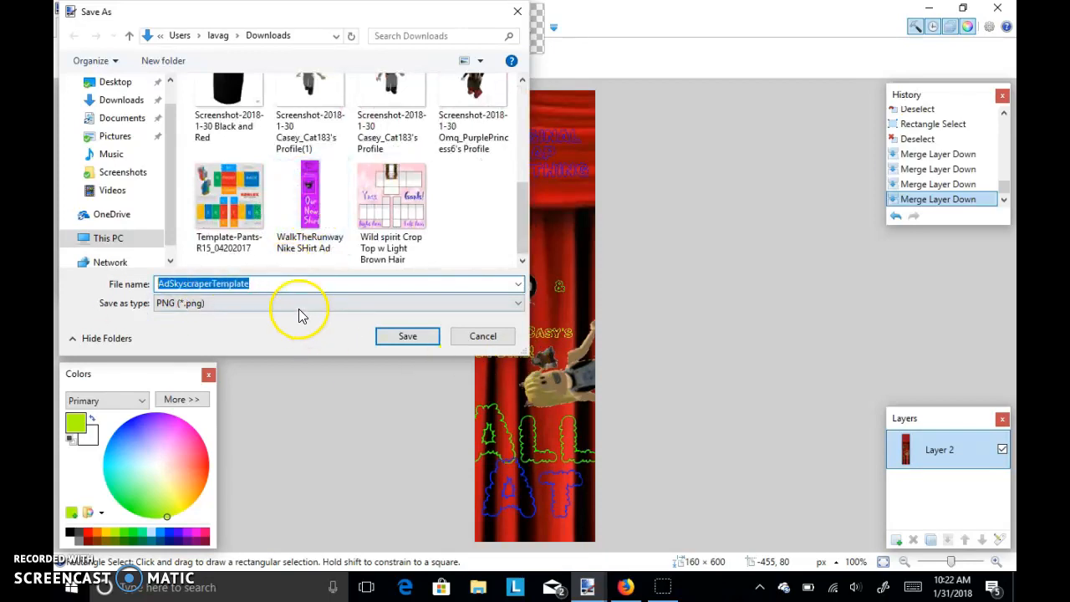
key(BackSpace)
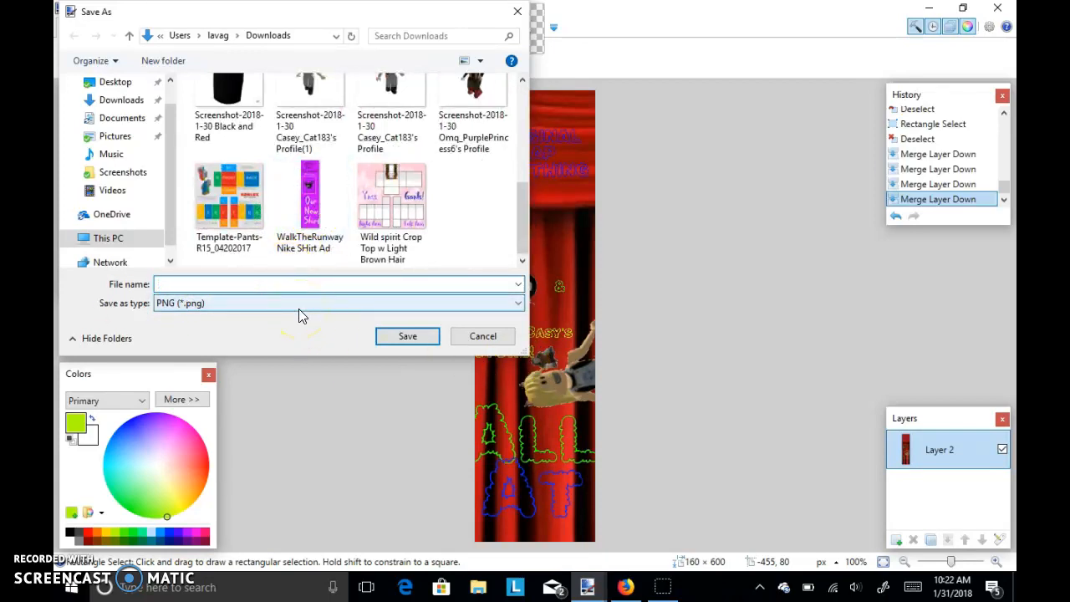
text(Casey)
text(Purple)
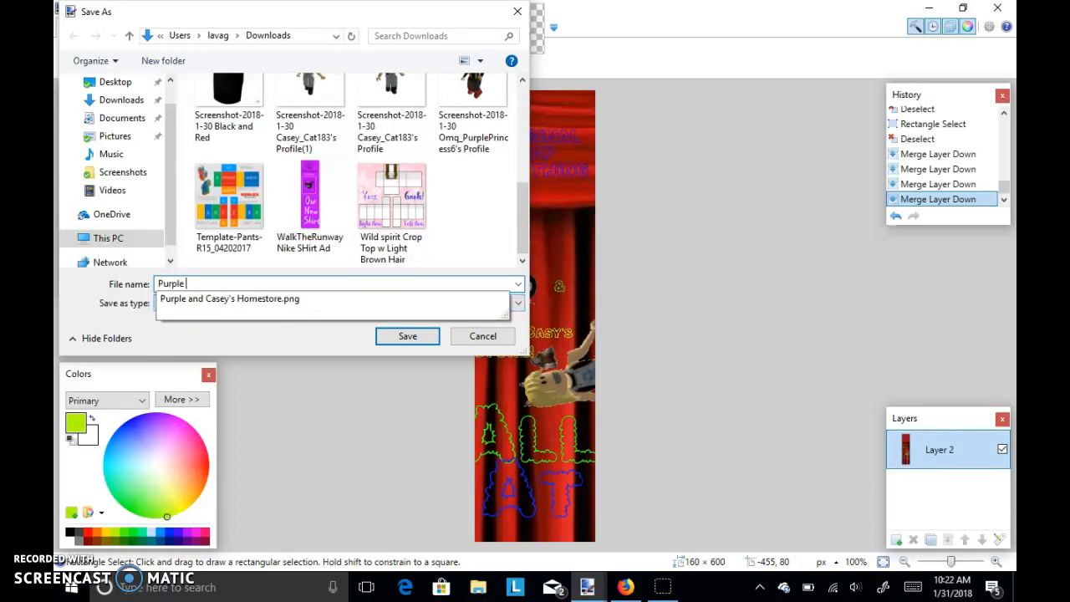
text( & Casey's Store Ad! Join TOday!)
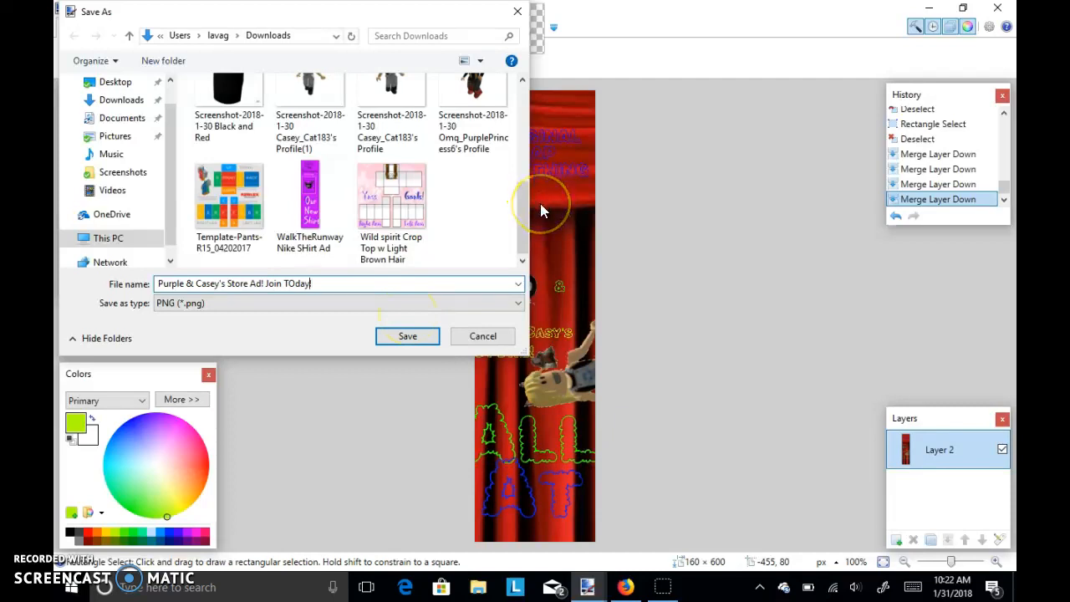
key(BackSpace)
text(o)
click(411, 335)
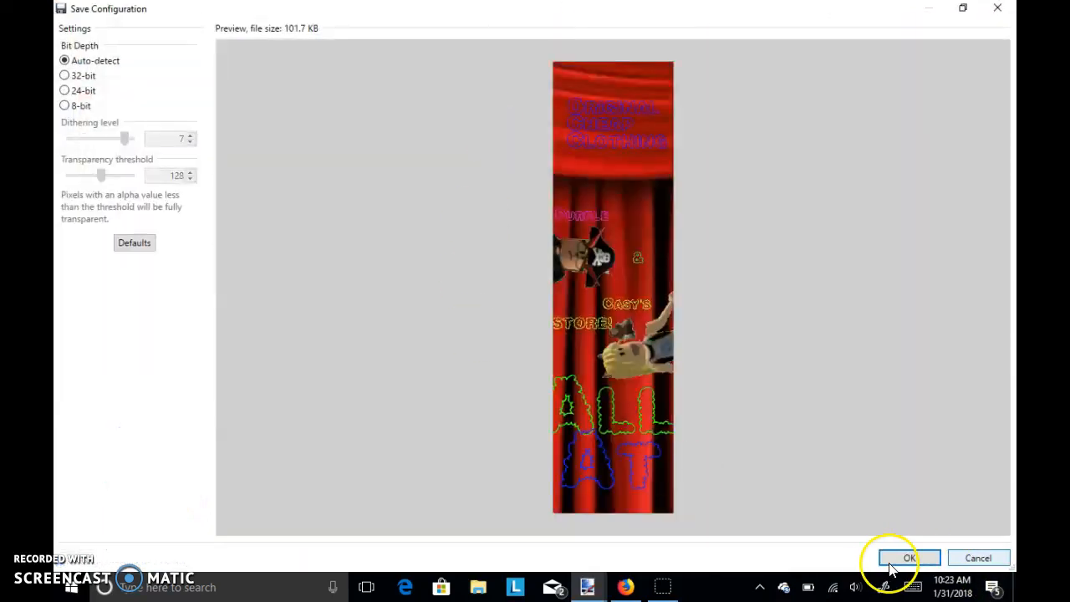
click(894, 557)
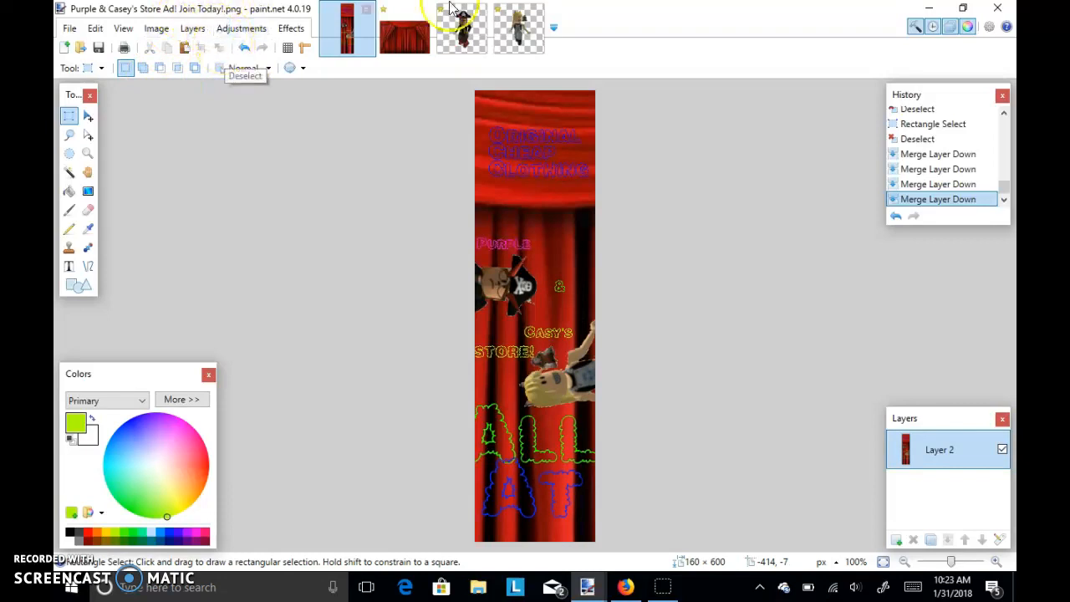
- Show the curtain image and exit paint.net, discarding the unsaved changes in the curtain and character images
click(414, 29)
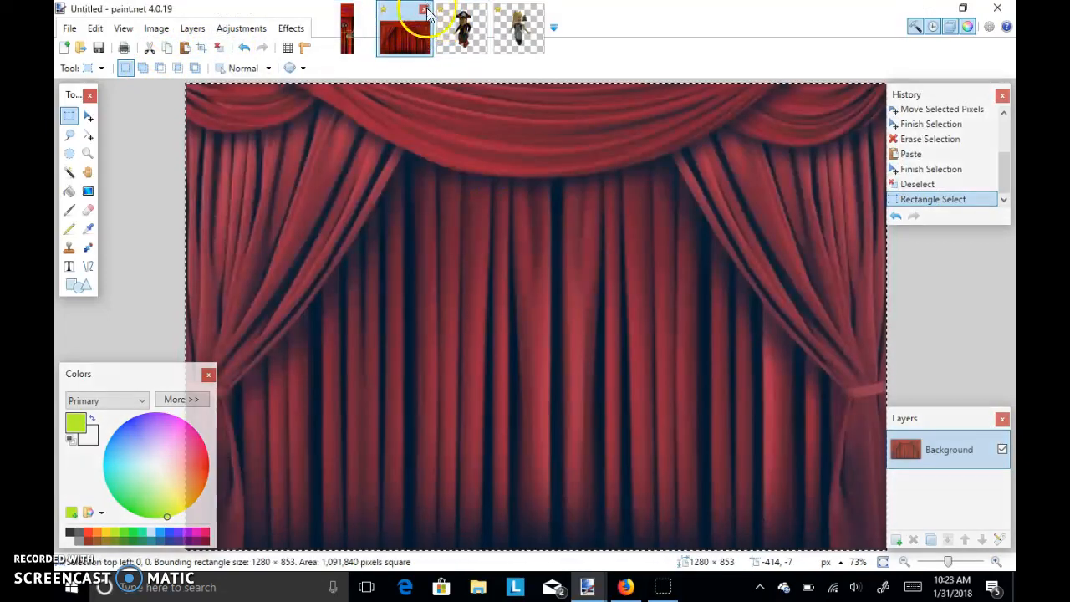
mouse_move(196, 7)
mouse_down()
mouse_move(156, 8)
mouse_move(301, 9)
mouse_move(288, 5)
mouse_up()
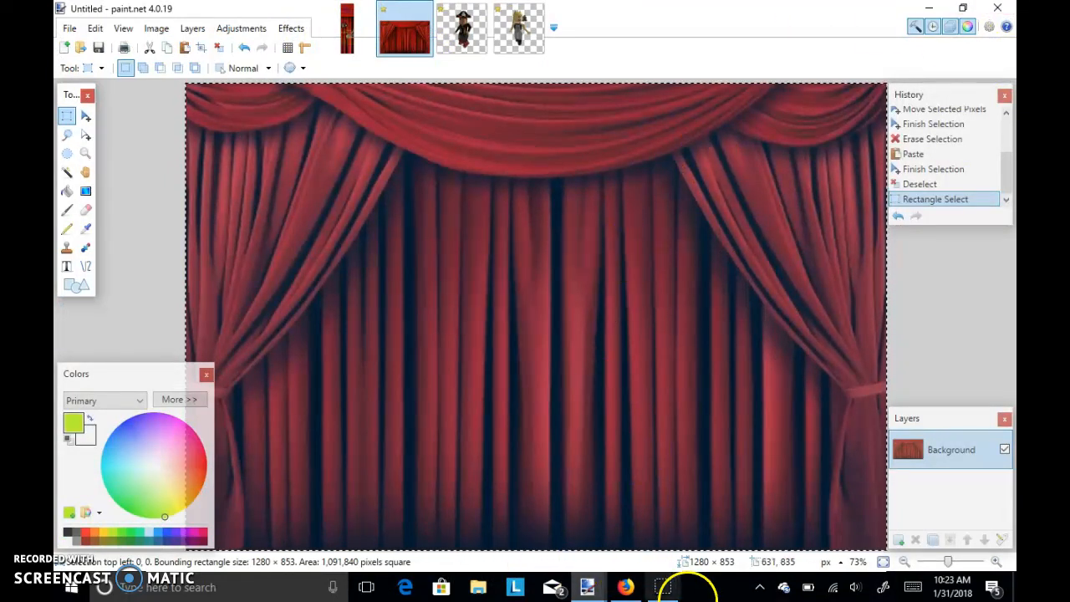
click(998, 7)
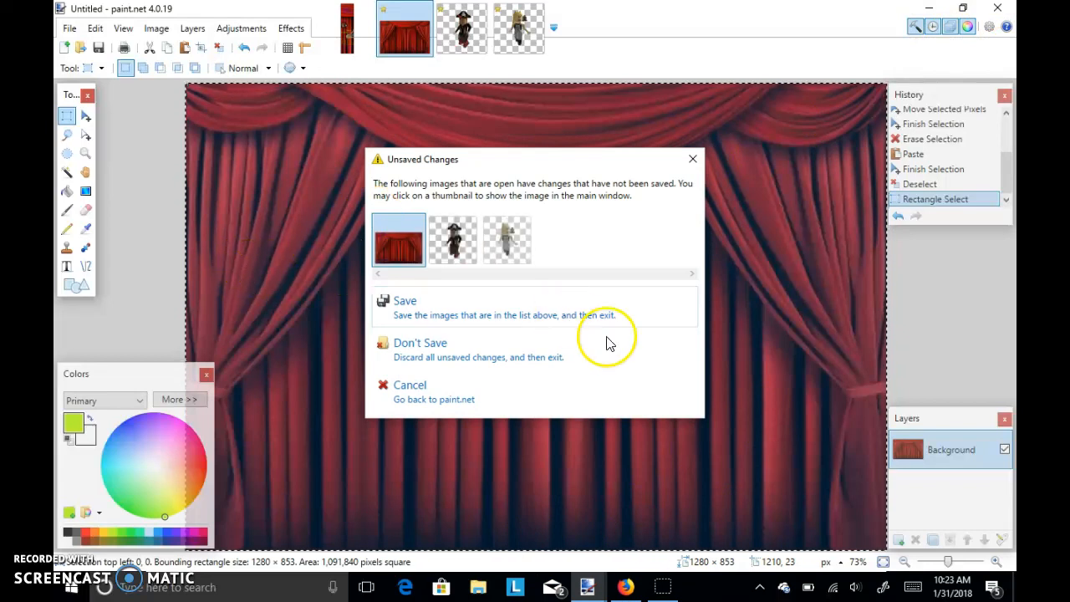
click(477, 351)
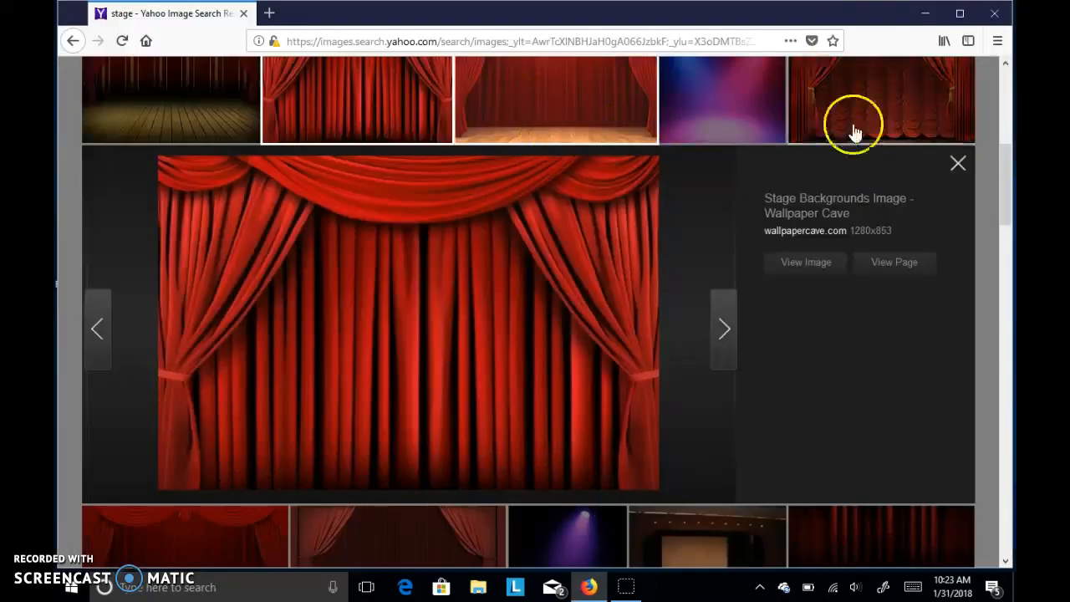
- Close the Yahoo "stage" image search in the browser and open the Develop page on Roblox
scroll(162, 277, up, 5)
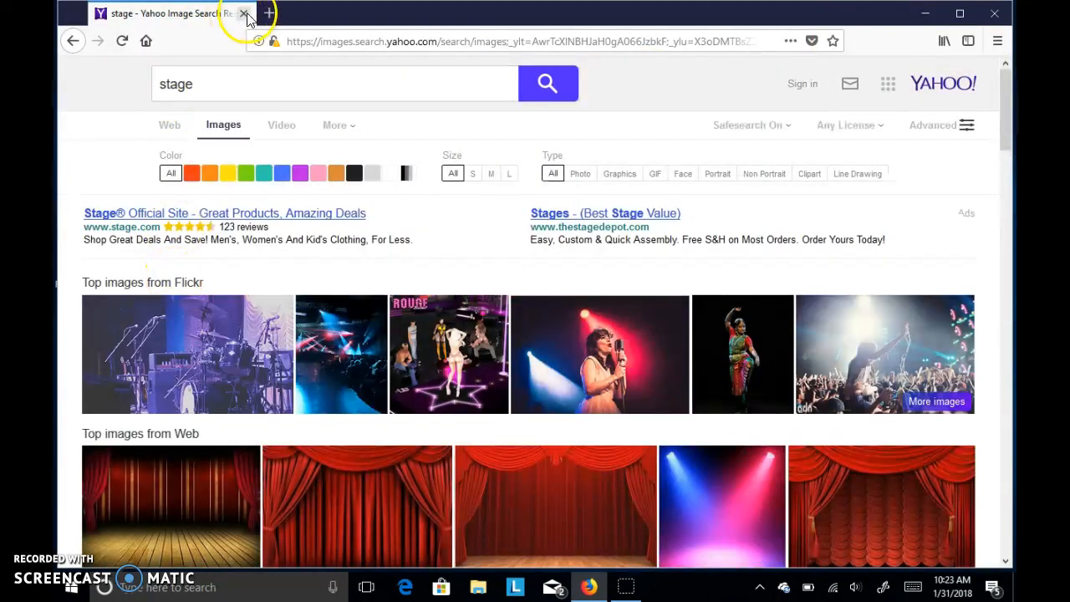
click(244, 13)
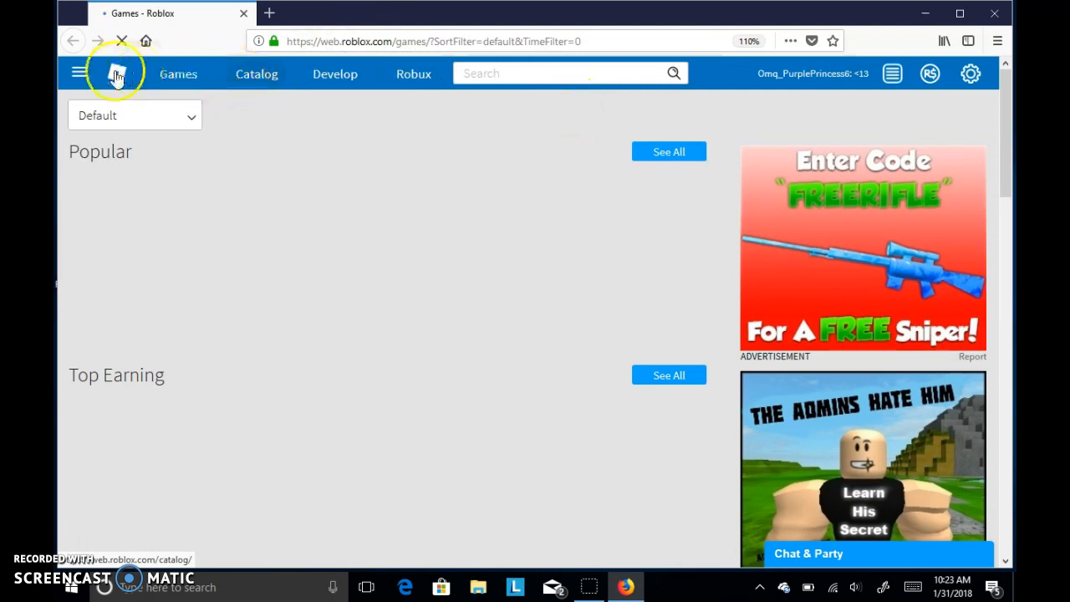
click(80, 75)
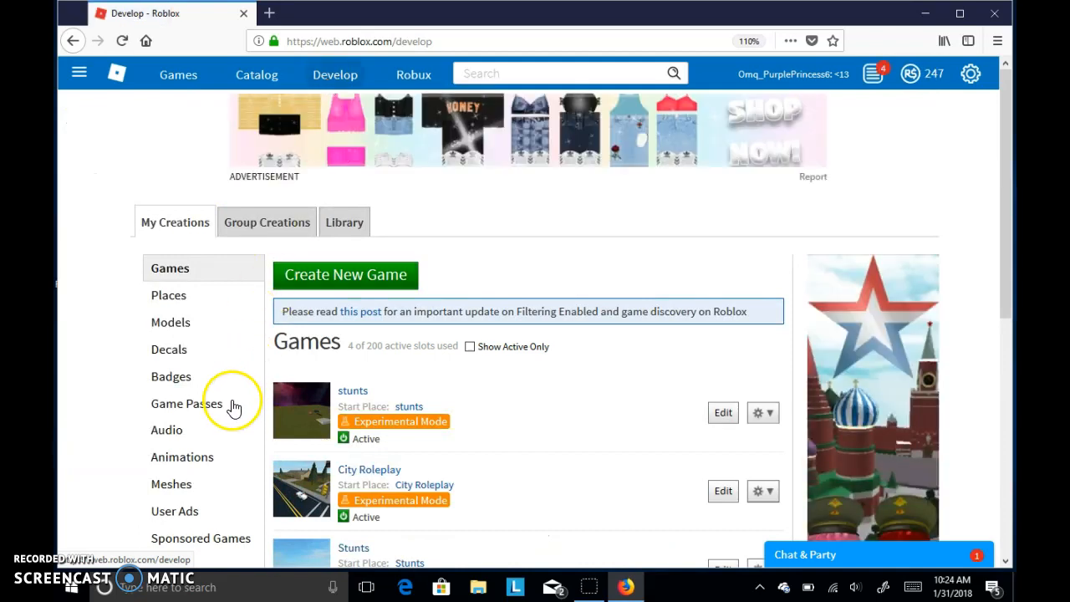
- Look through the creation categories under My Creations, from Games down to Sets, including User Ads and Shirts
scroll(186, 167, down, 5)
scroll(258, 272, up, 5)
scroll(203, 363, down, 2)
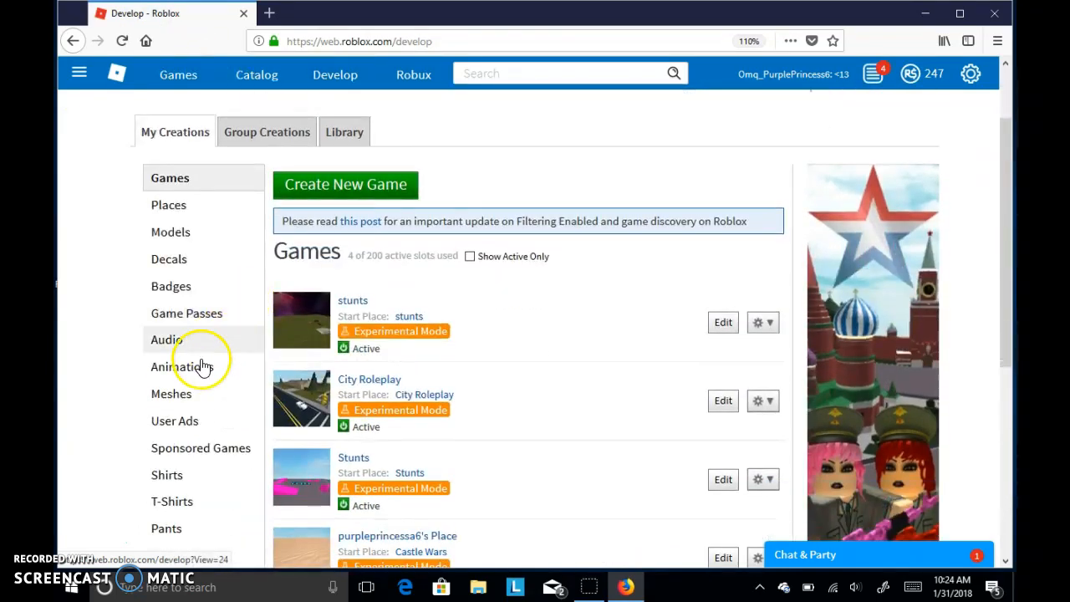
scroll(215, 304, down, 2)
scroll(143, 250, up, 4)
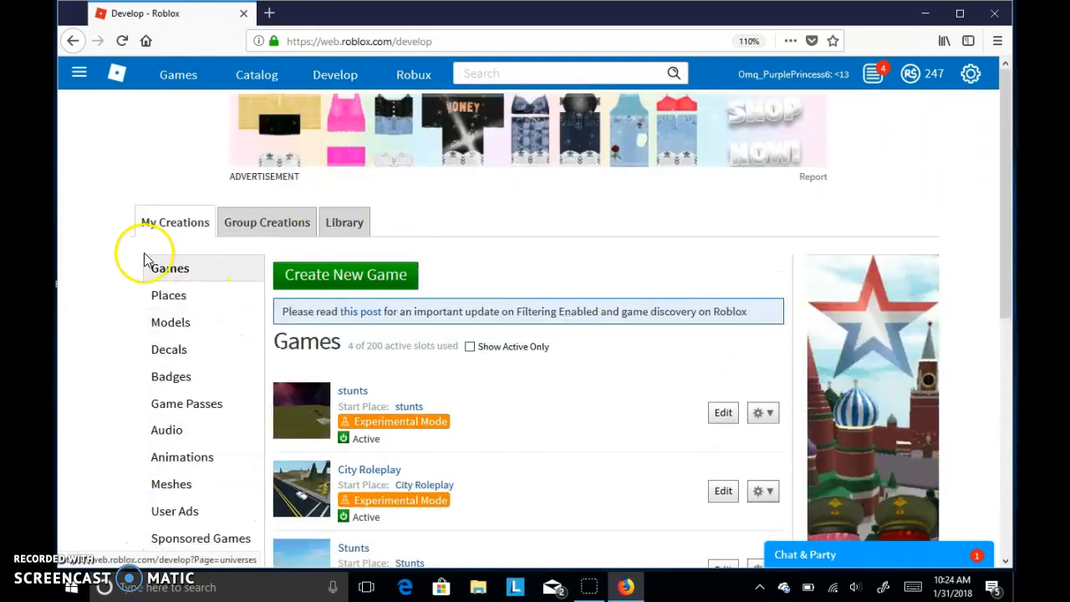
scroll(150, 317, down, 8)
scroll(167, 326, up, 6)
scroll(169, 325, down, 2)
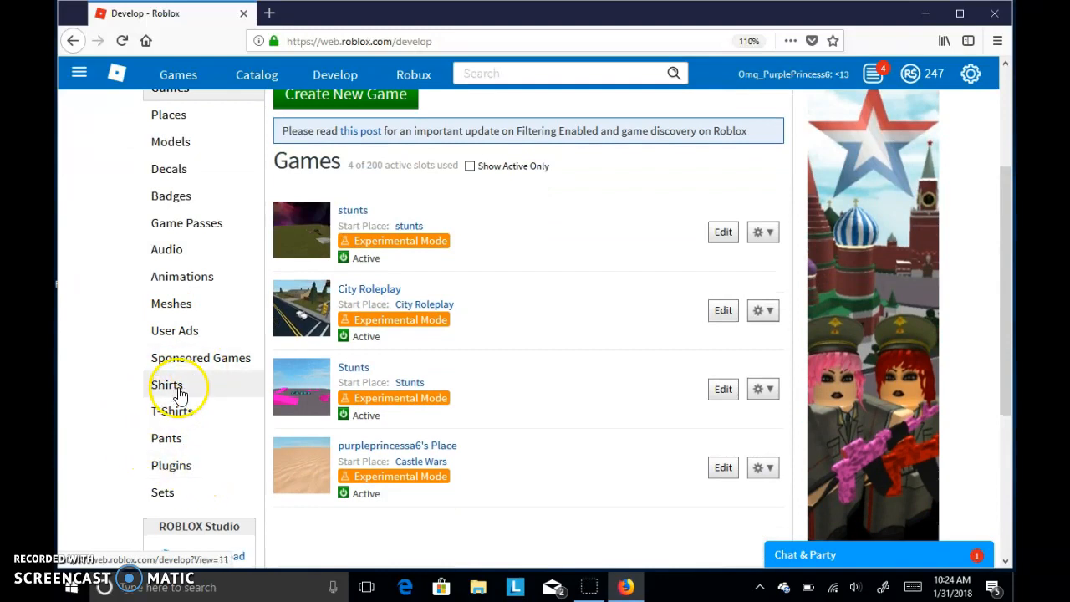
- List the created shirts, choose to advertise "Vintage Outfit Crop Top(Cheap Price)" and examine the user ad's template and upload options
click(184, 391)
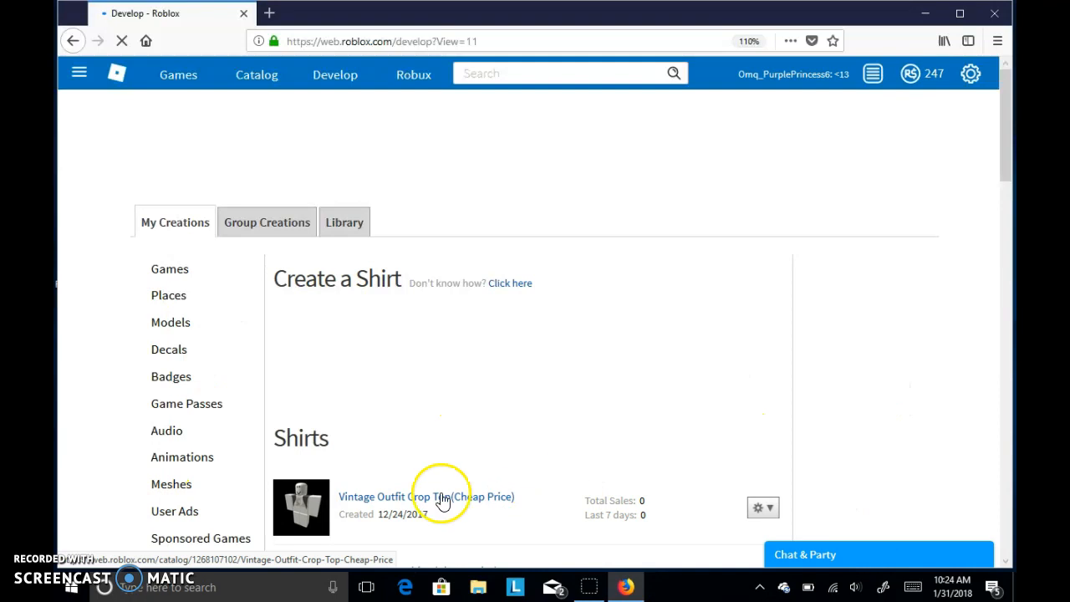
click(774, 520)
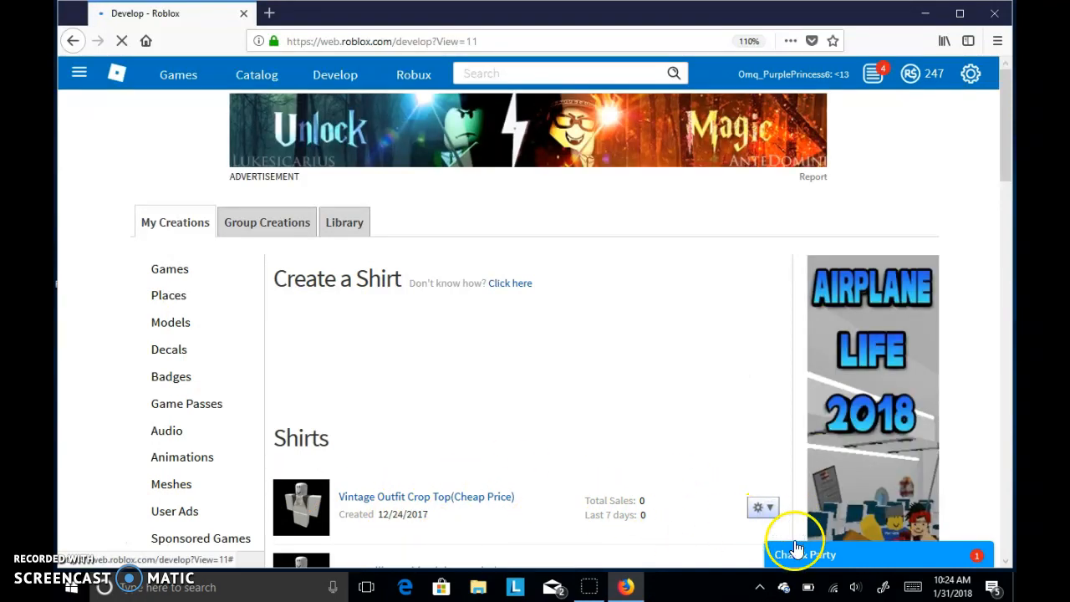
scroll(761, 512, down, 1)
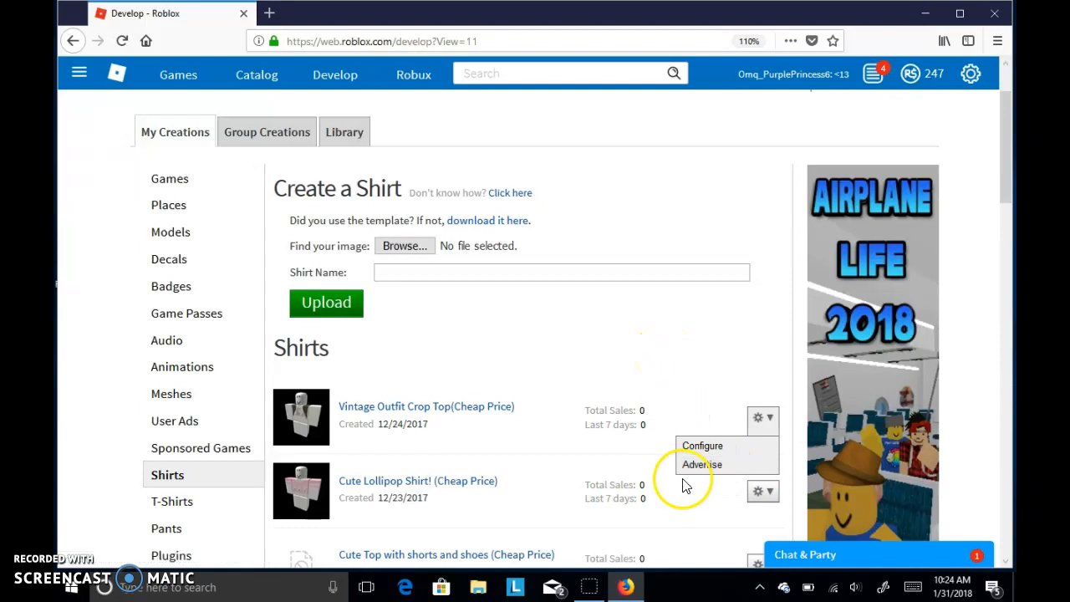
click(700, 464)
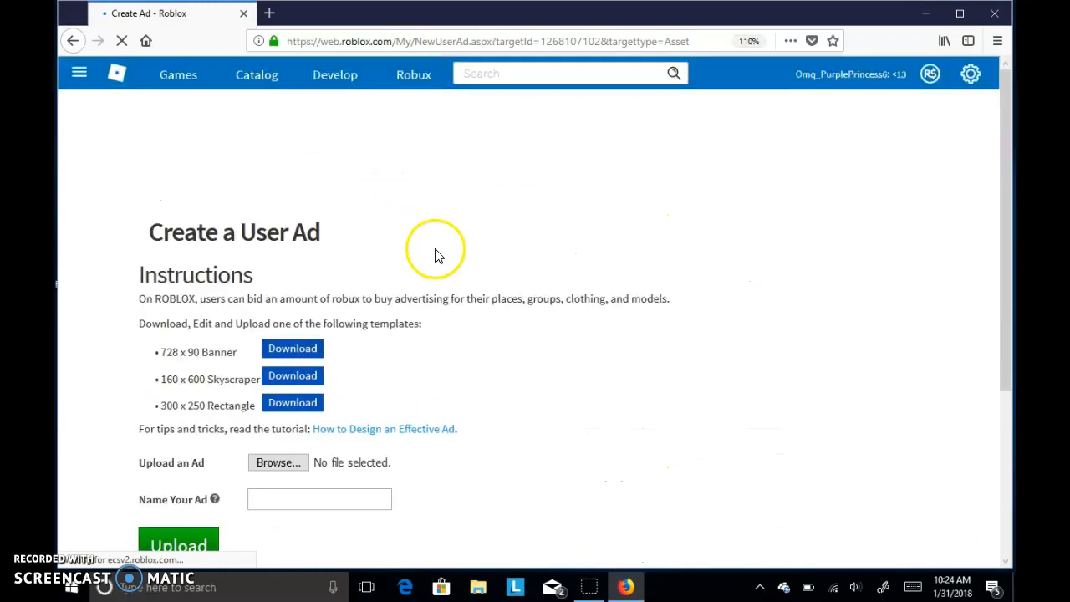
scroll(420, 377, down, 3)
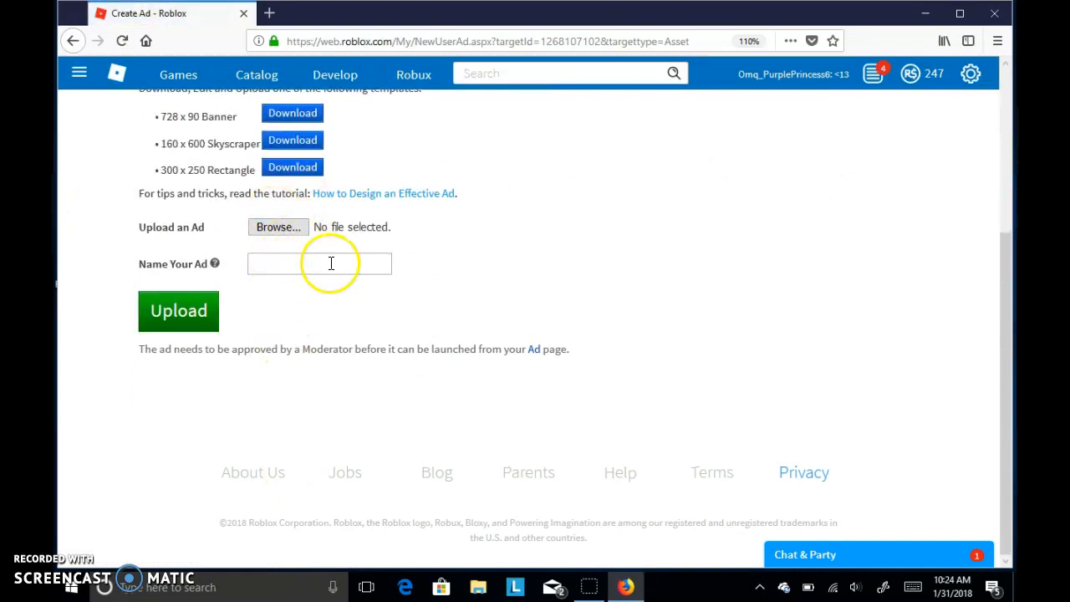
- Open the store's own page among the groups and examine its description, members, wall and group controls
click(63, 73)
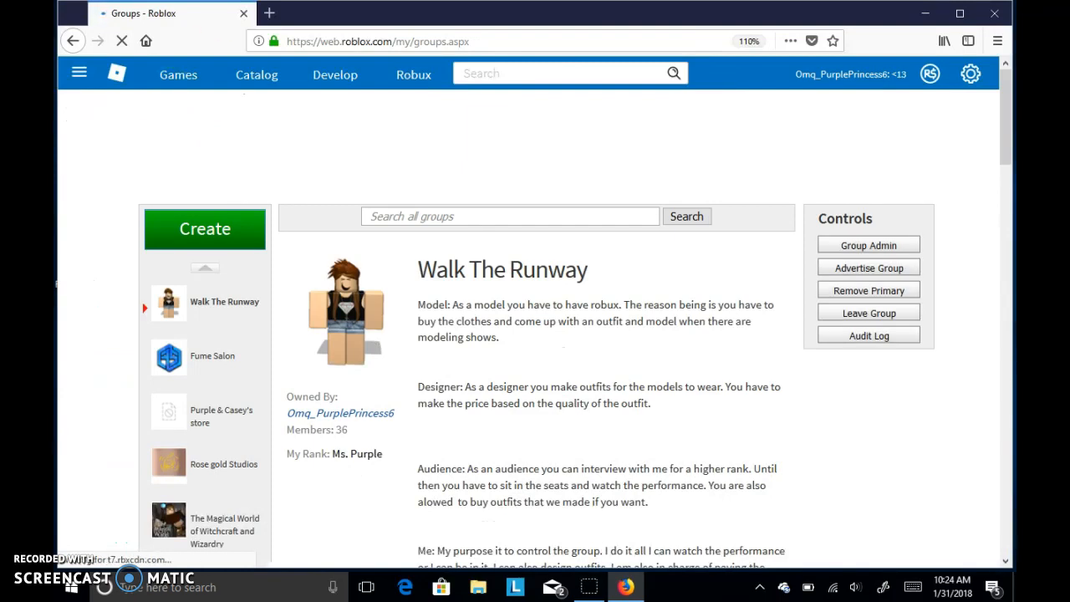
scroll(207, 291, down, 2)
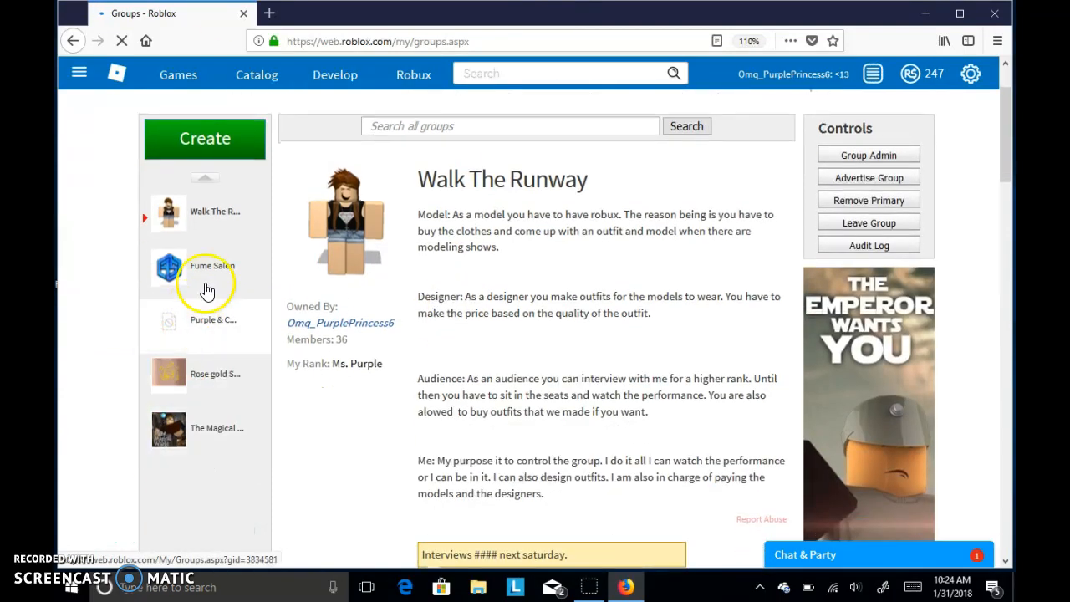
double_click(219, 321)
click(256, 380)
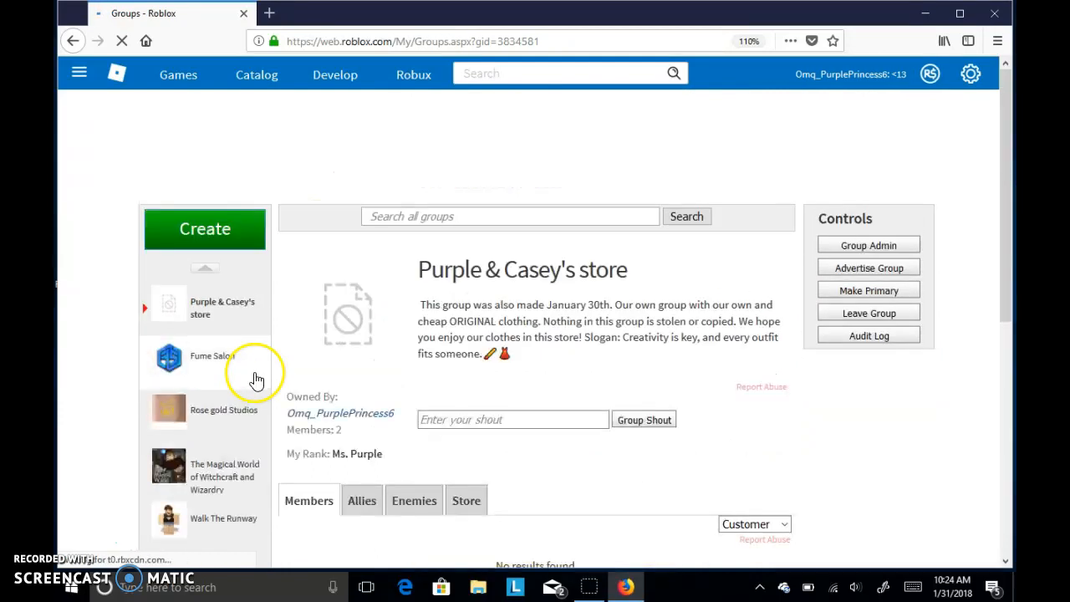
scroll(480, 387, down, 5)
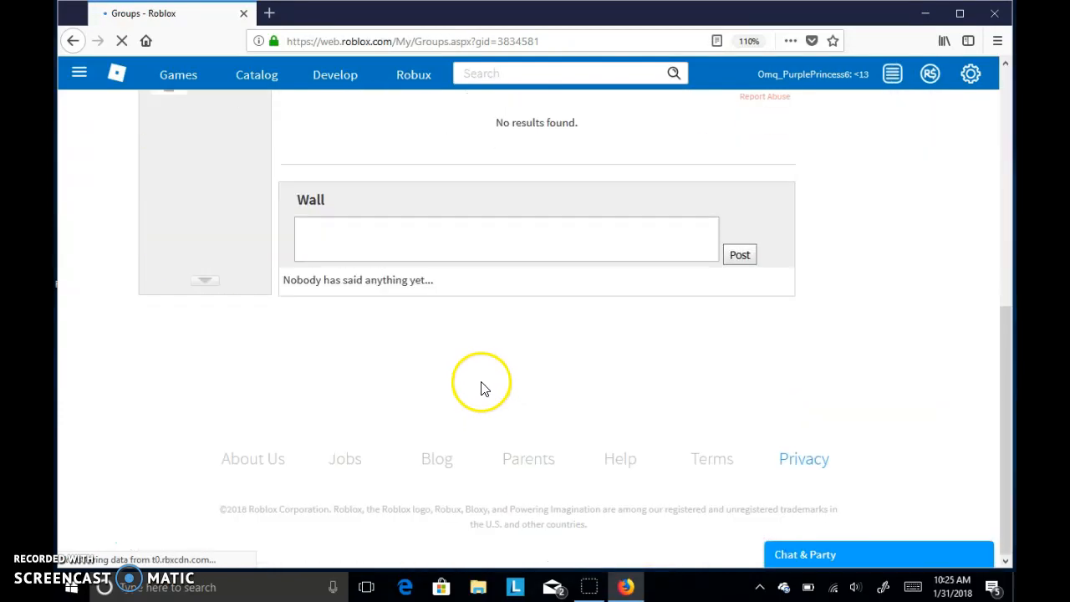
scroll(482, 387, up, 4)
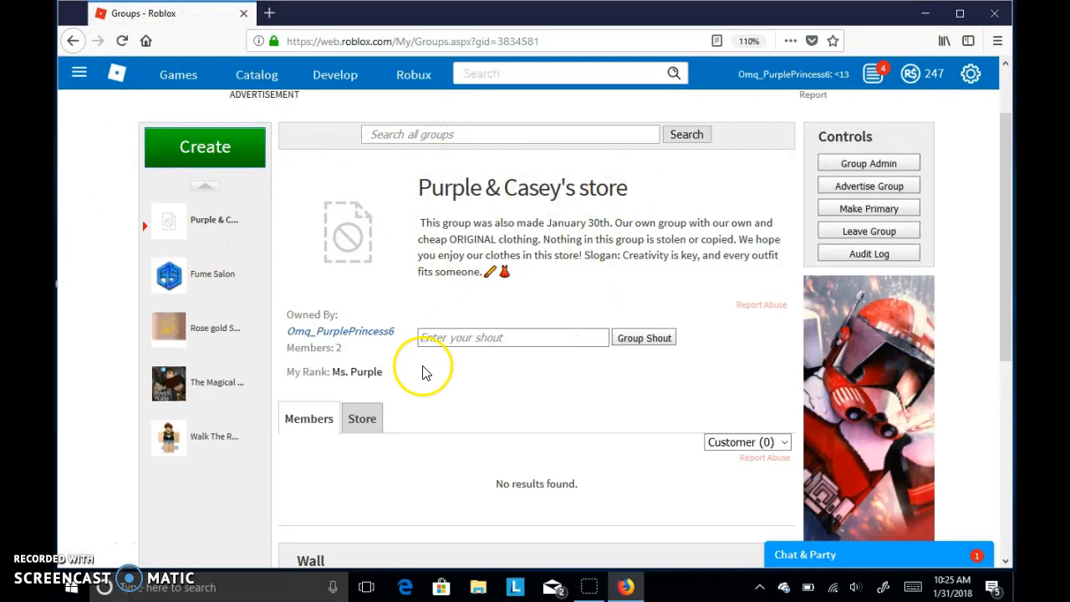
right_click(337, 209)
click(652, 276)
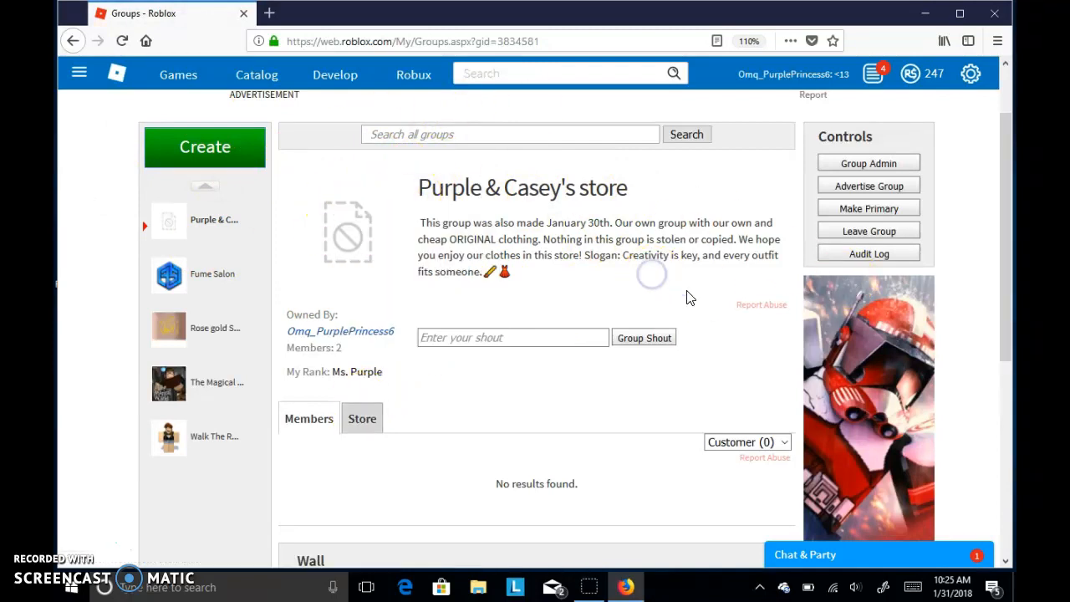
- Start a user ad for the "Purple & Casey's store" group from its own page
scroll(660, 282, down, 3)
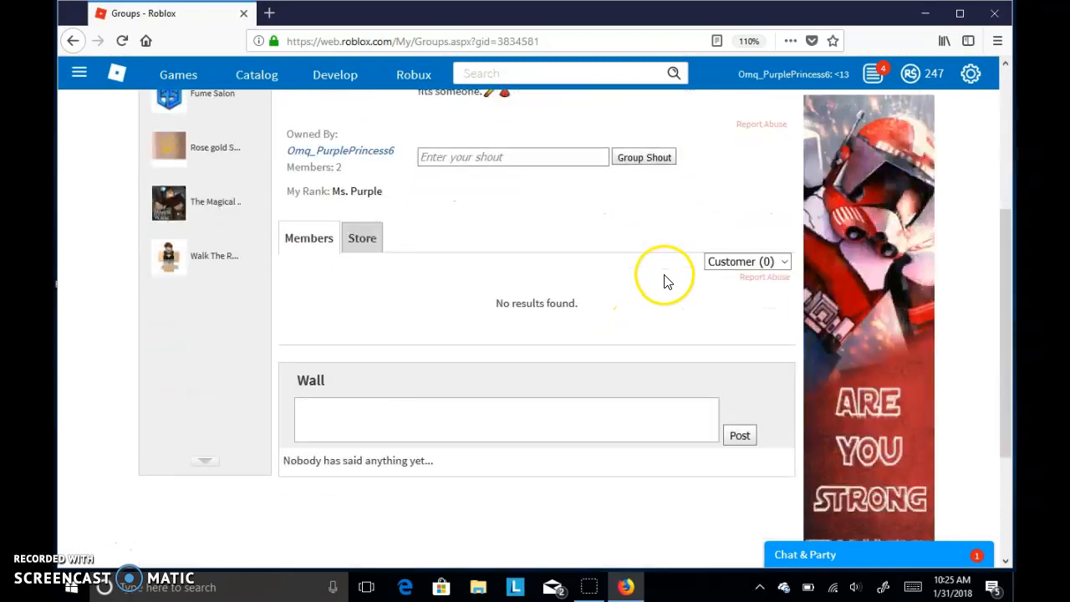
scroll(664, 280, up, 2)
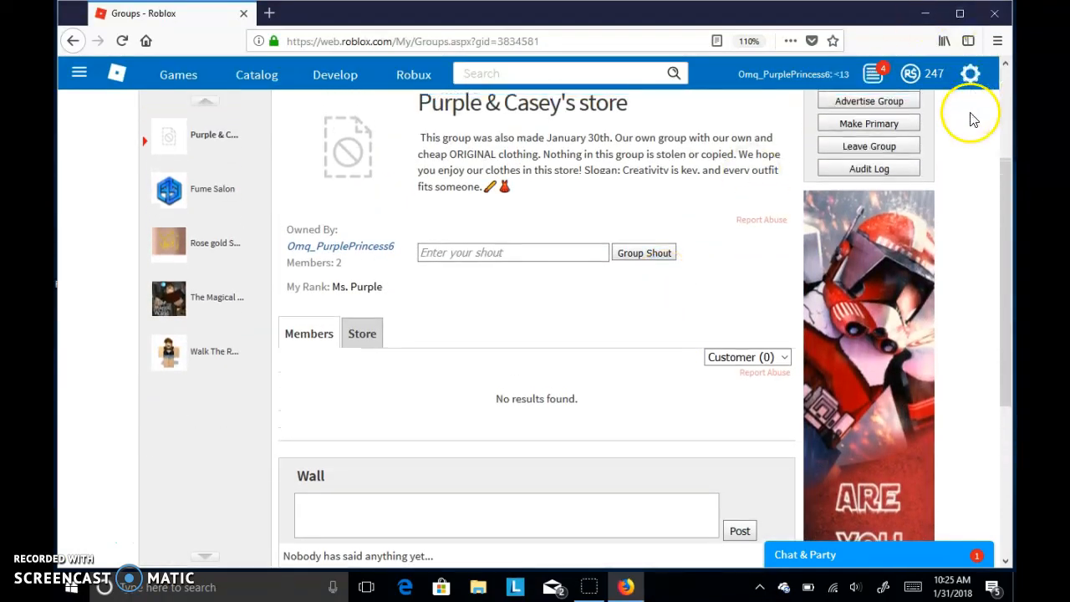
scroll(869, 242, up, 3)
click(861, 268)
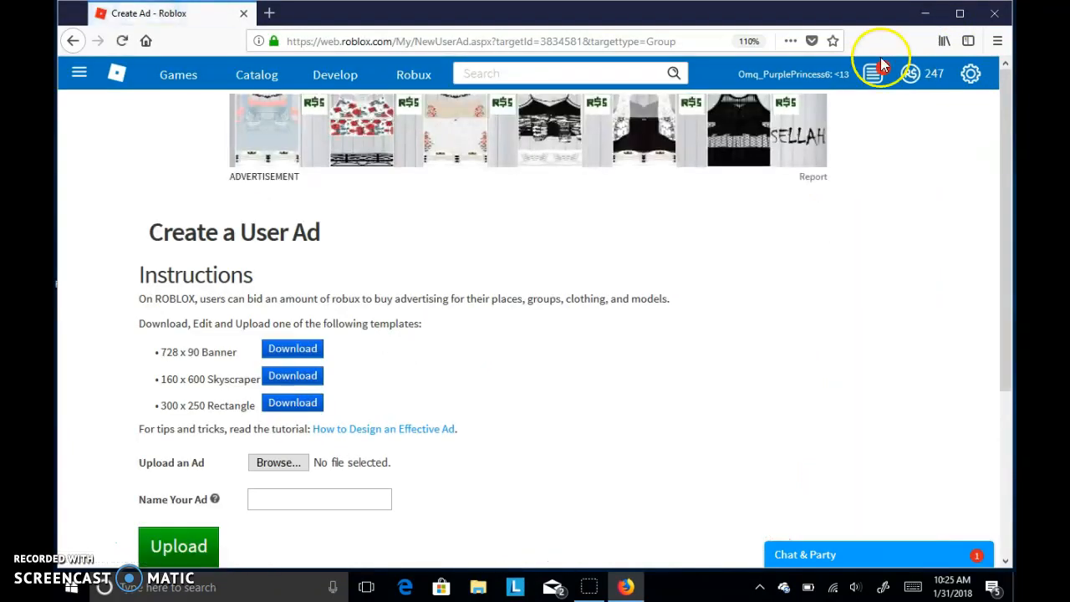
- Choose the image "Purple & Casey's Store Ad! Join Today!" from Downloads as the ad's upload file
scroll(780, 167, down, 3)
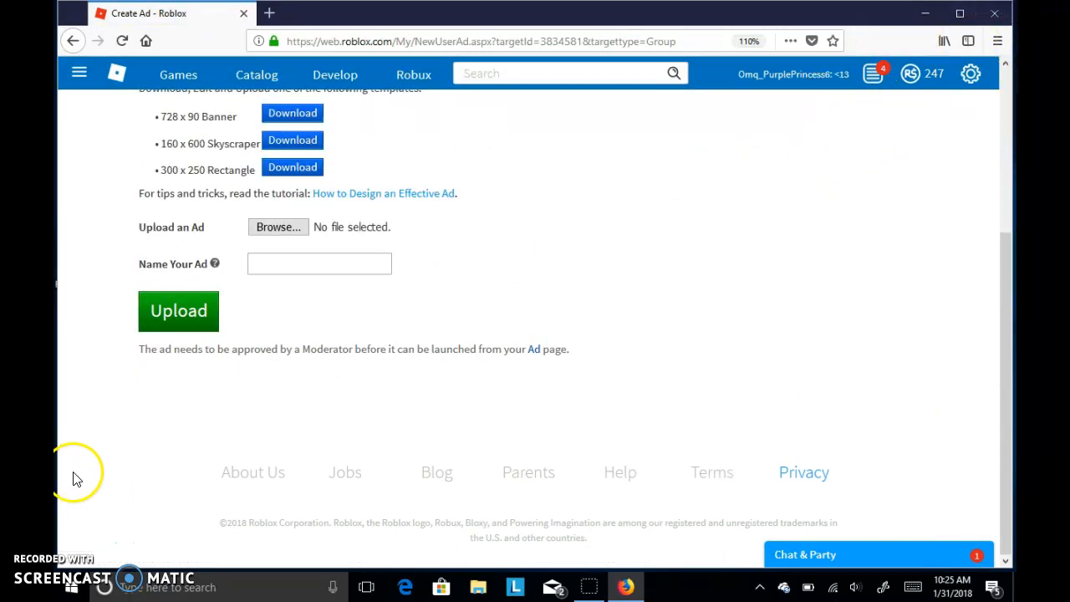
scroll(172, 375, up, 3)
scroll(172, 368, down, 2)
scroll(169, 328, up, 1)
scroll(217, 333, down, 1)
scroll(275, 328, down, 1)
click(284, 290)
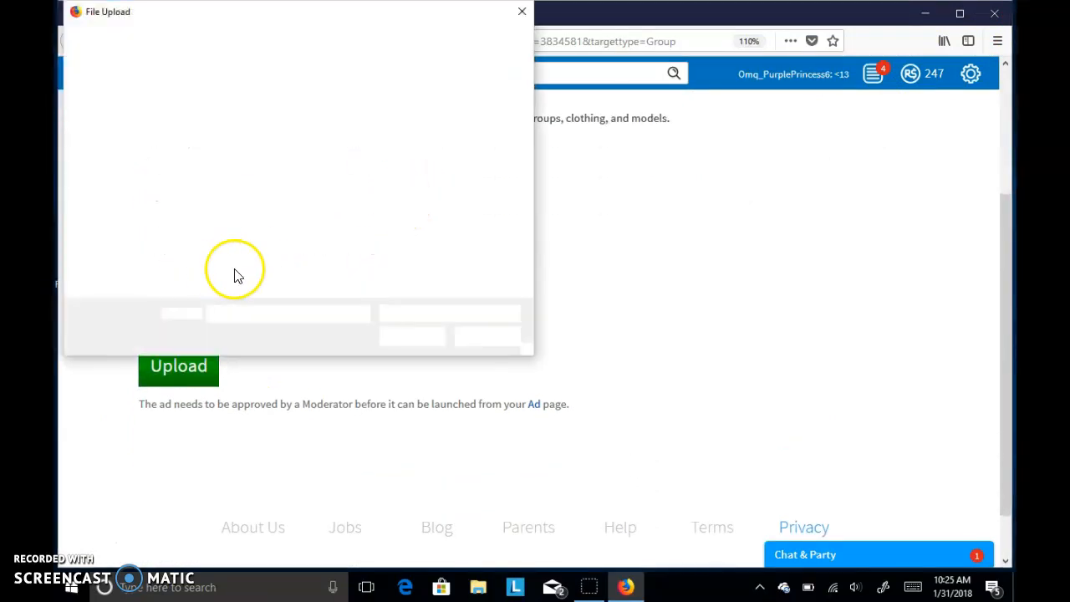
scroll(336, 215, down, 2)
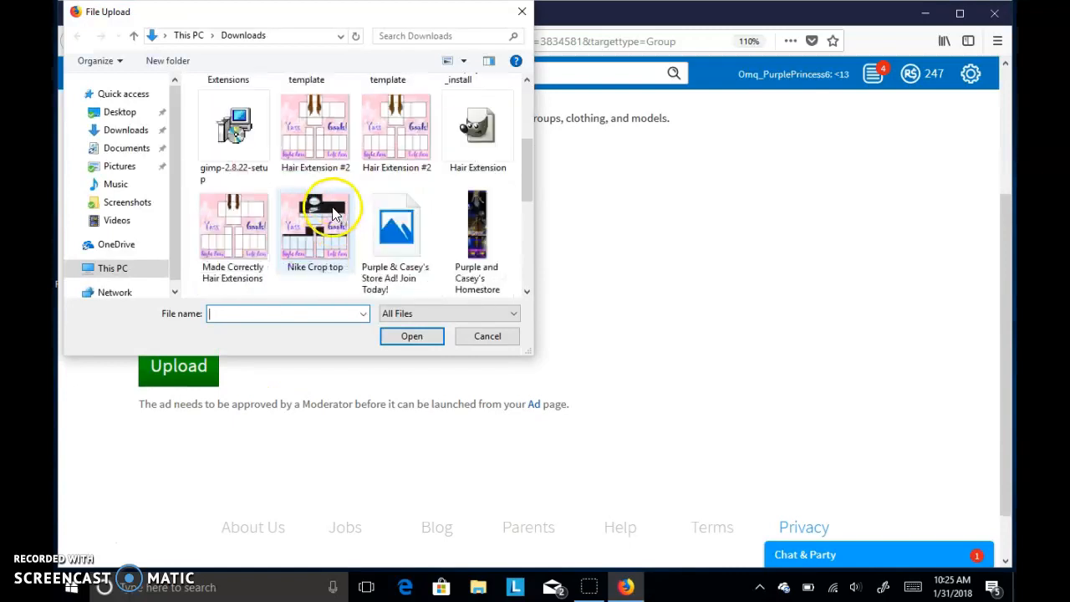
click(372, 247)
click(426, 341)
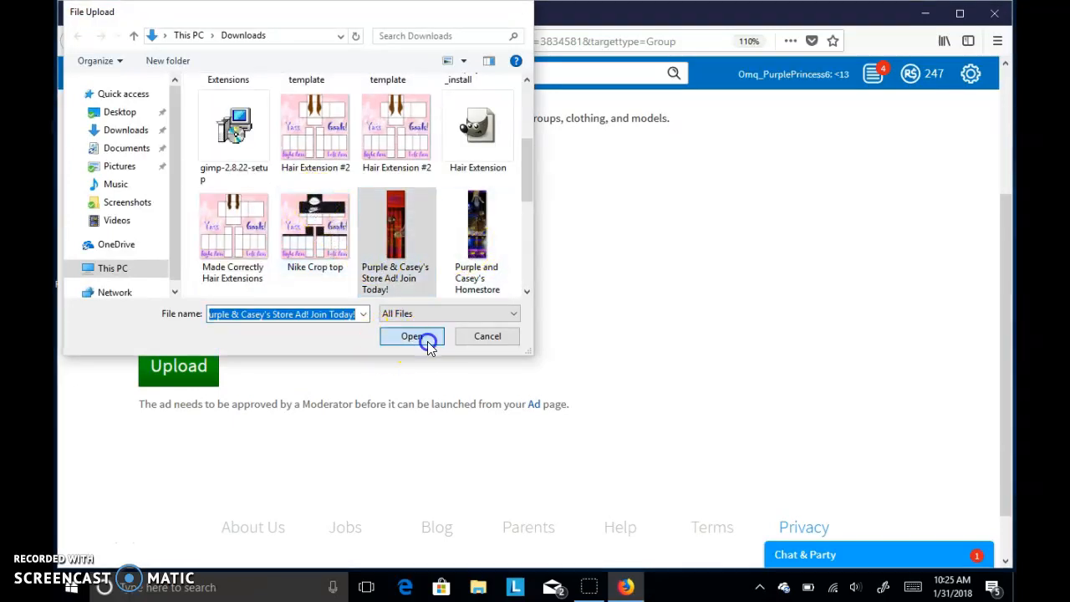
- Name the ad "Join Purple & Casey's Store TODAY!" and upload it
click(355, 326)
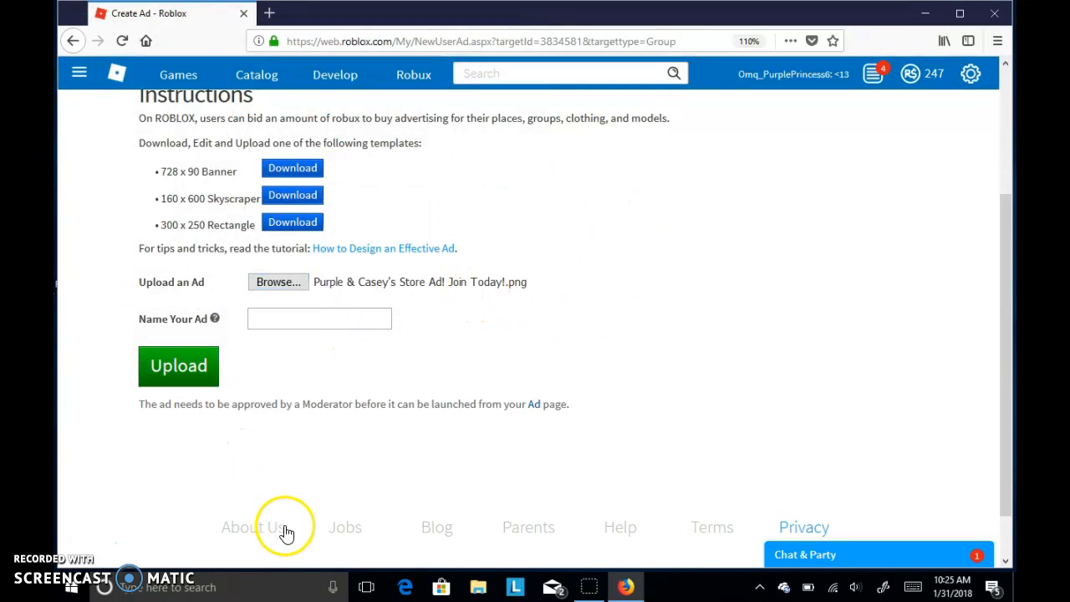
text(P)
key(BackSpace)
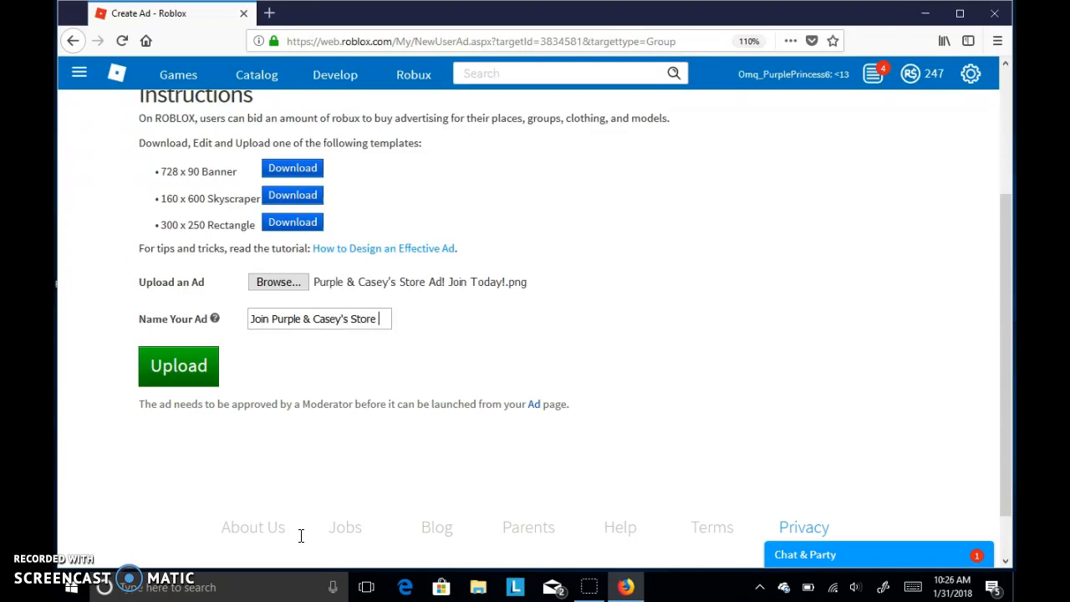
text(ODAY!)
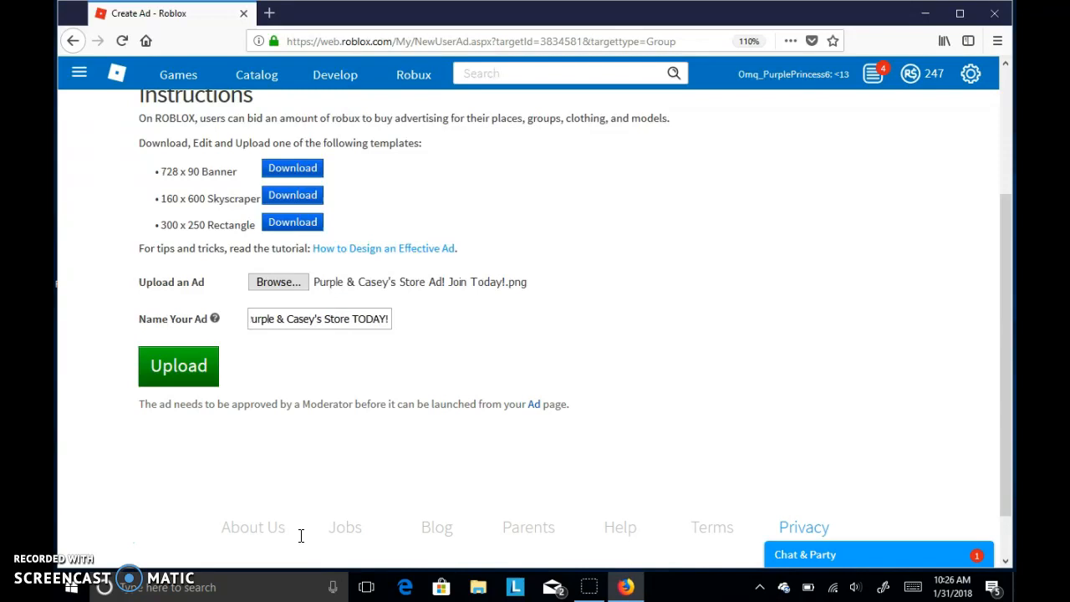
click(174, 356)
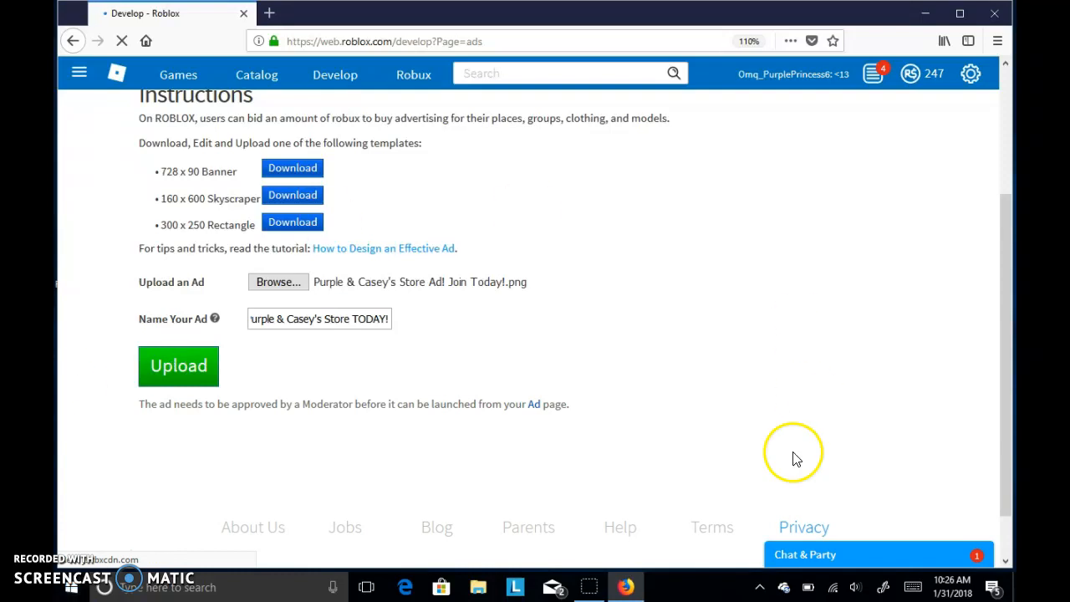
- Look through the User Ads list from the newly uploaded store ad down to "Join Walk The Runway"
scroll(449, 394, down, 2)
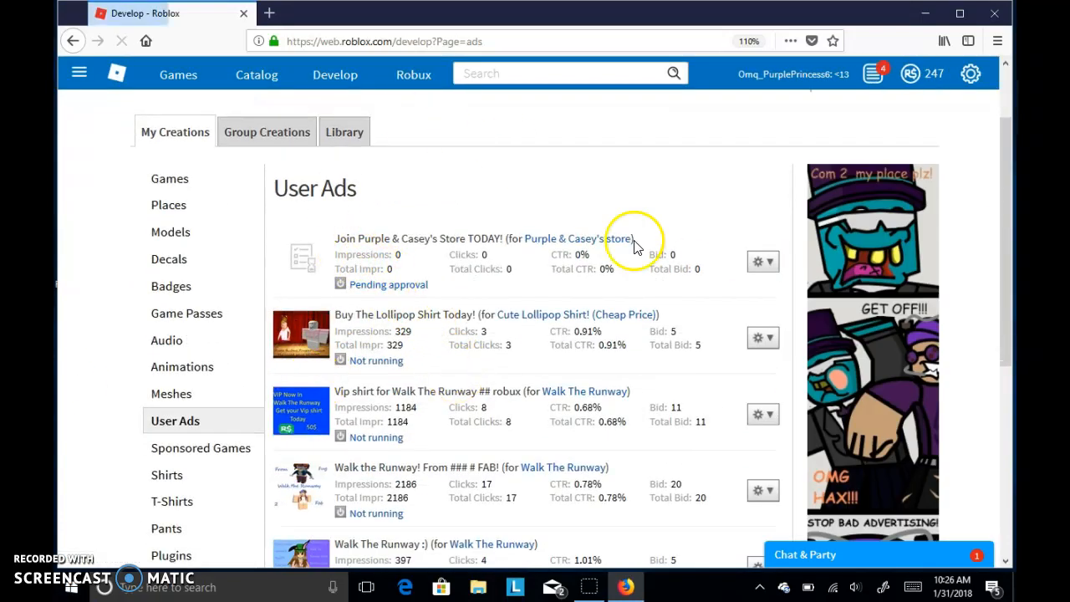
scroll(425, 413, down, 3)
scroll(426, 414, up, 2)
scroll(425, 402, down, 1)
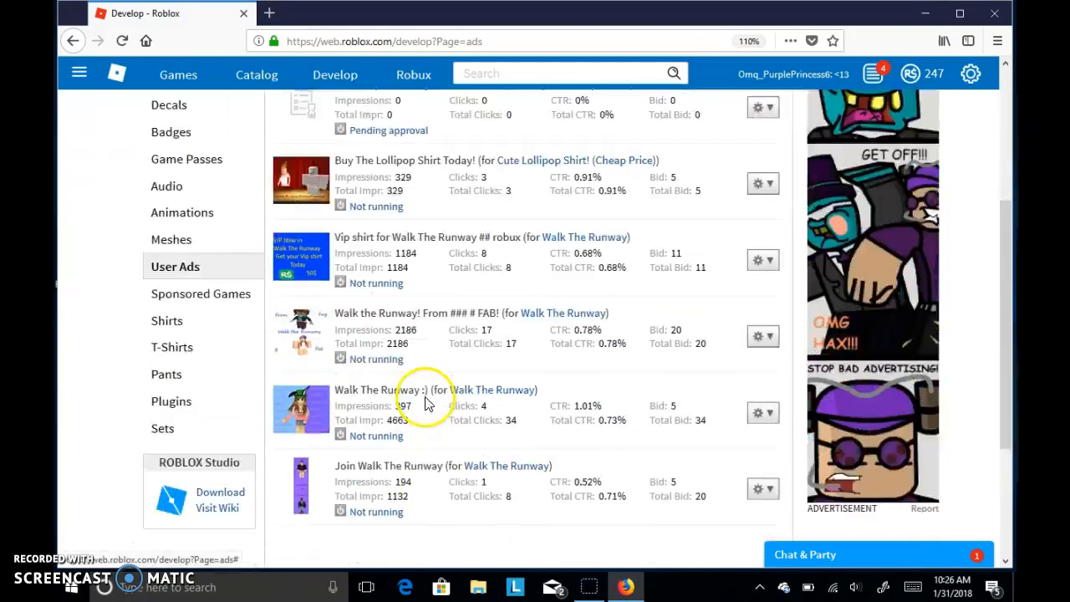
scroll(428, 393, up, 2)
scroll(432, 376, down, 5)
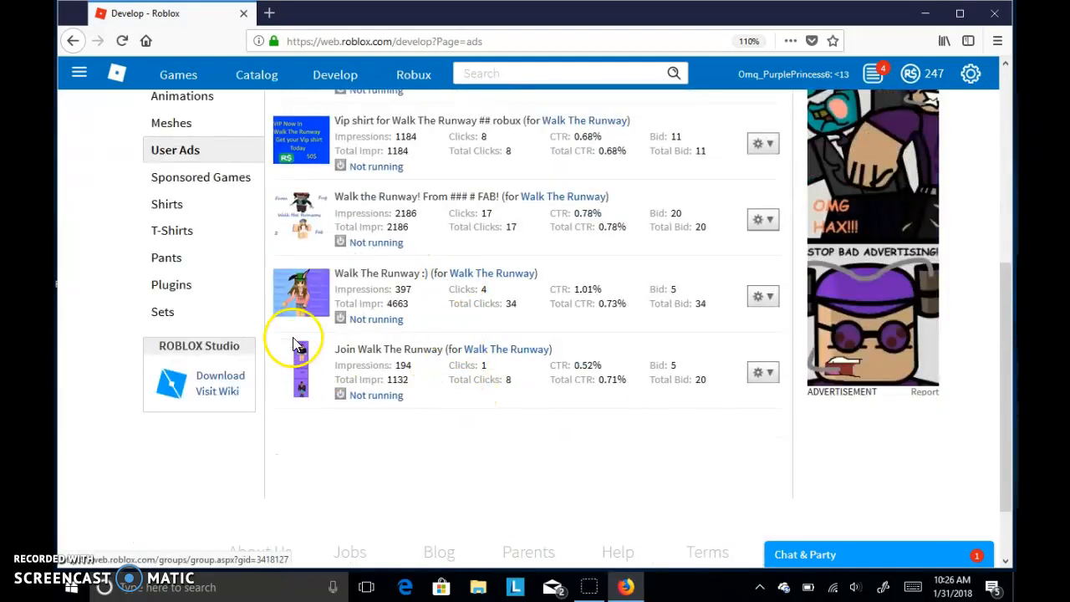
- View the enlarged picture of the "Walk The Runway :)" ad, close it and recheck the newest ads in the list
click(291, 322)
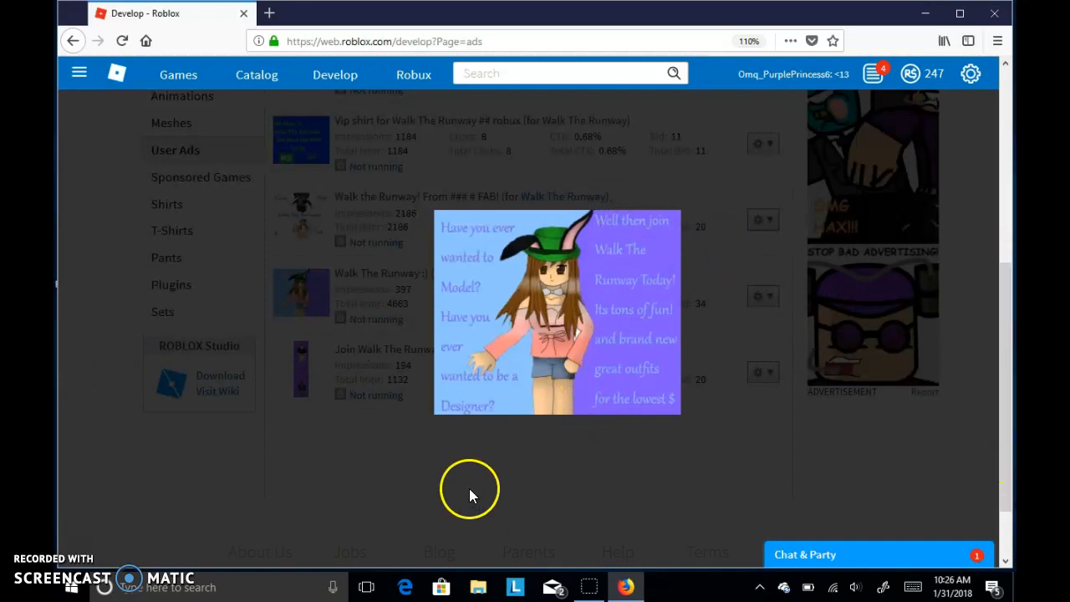
click(733, 486)
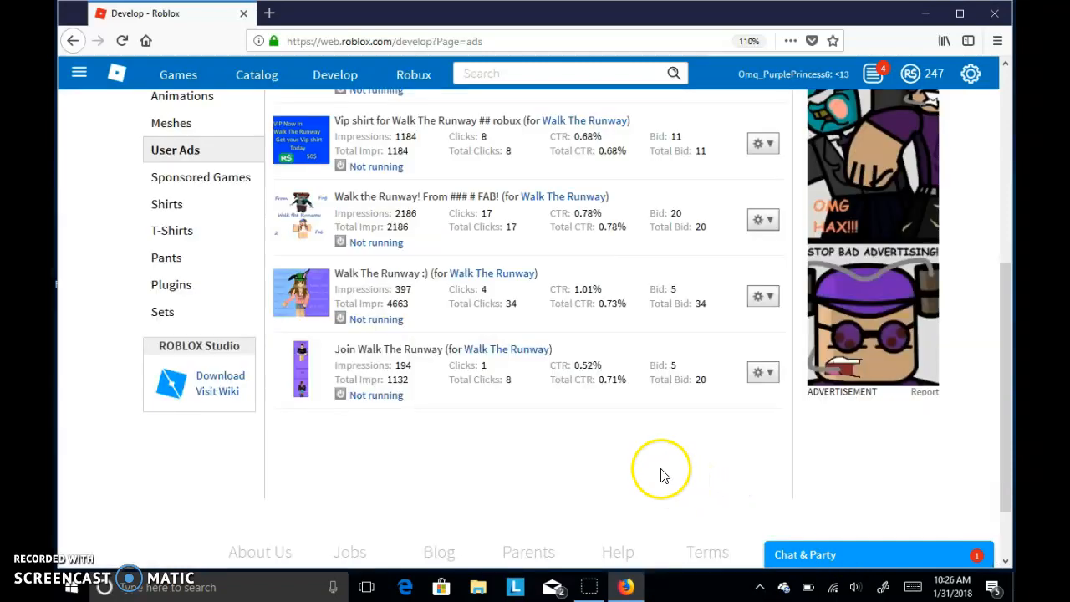
scroll(660, 471, up, 5)
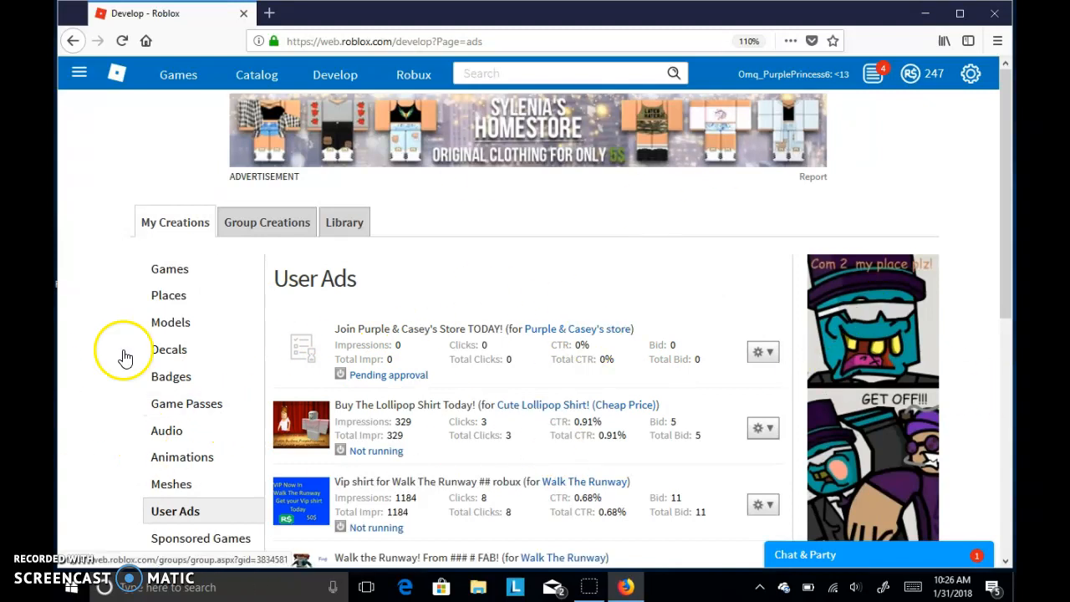
scroll(251, 463, down, 3)
scroll(285, 451, up, 3)
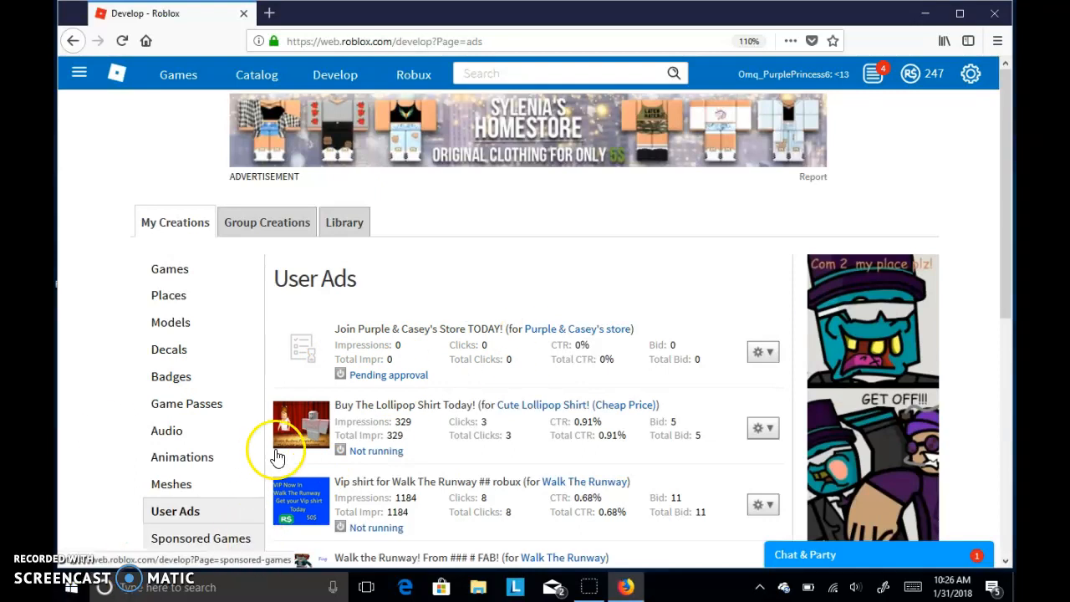
- Try out a 57 Robux bid for running the "Buy The Lollipop Shirt Today!" ad, then cancel the bid
click(344, 453)
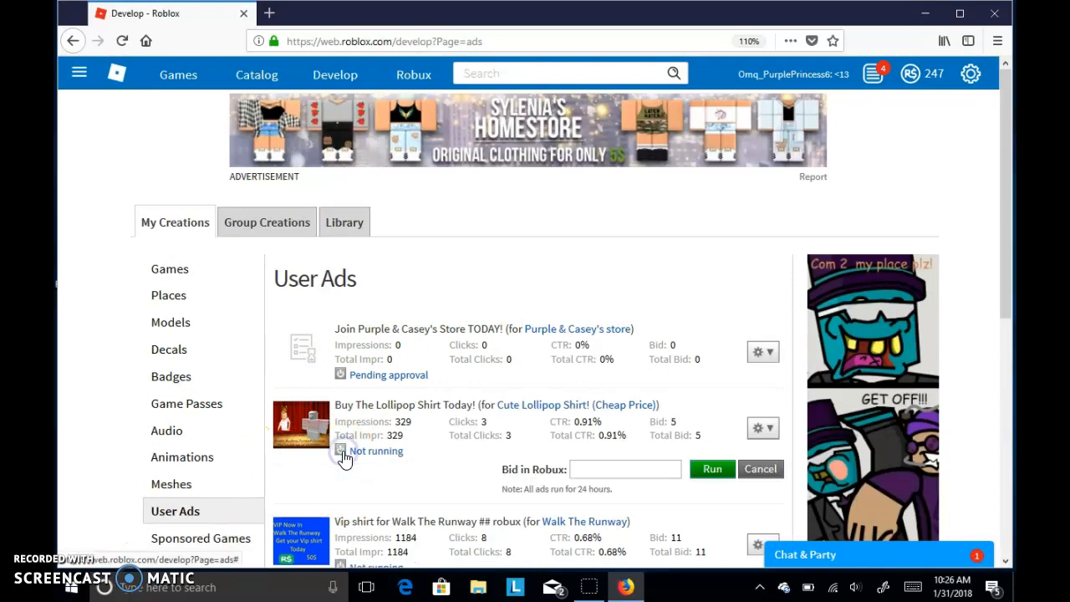
scroll(509, 442, down, 3)
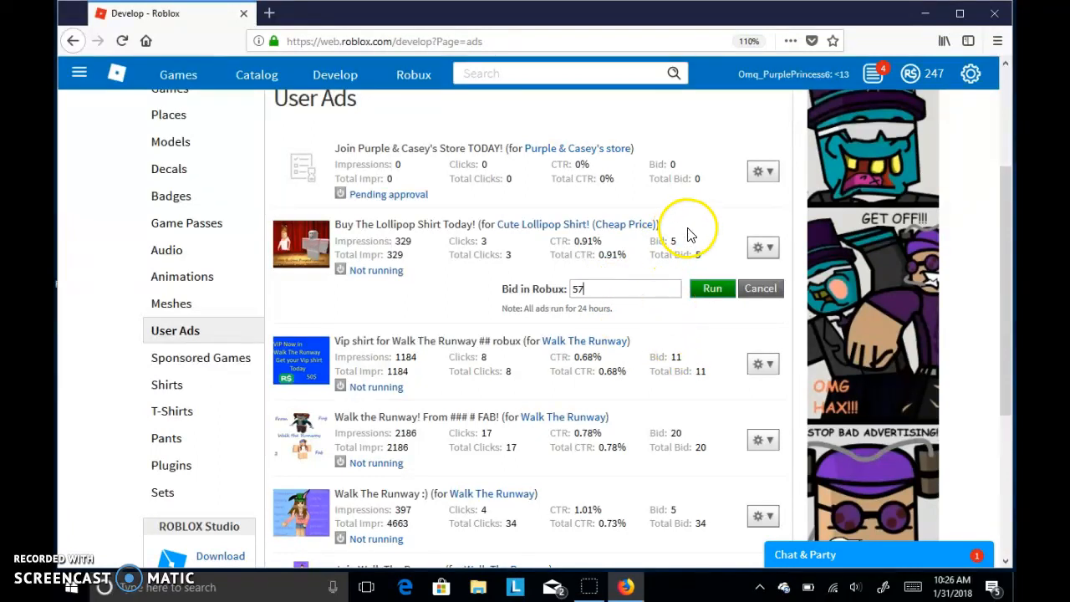
click(705, 289)
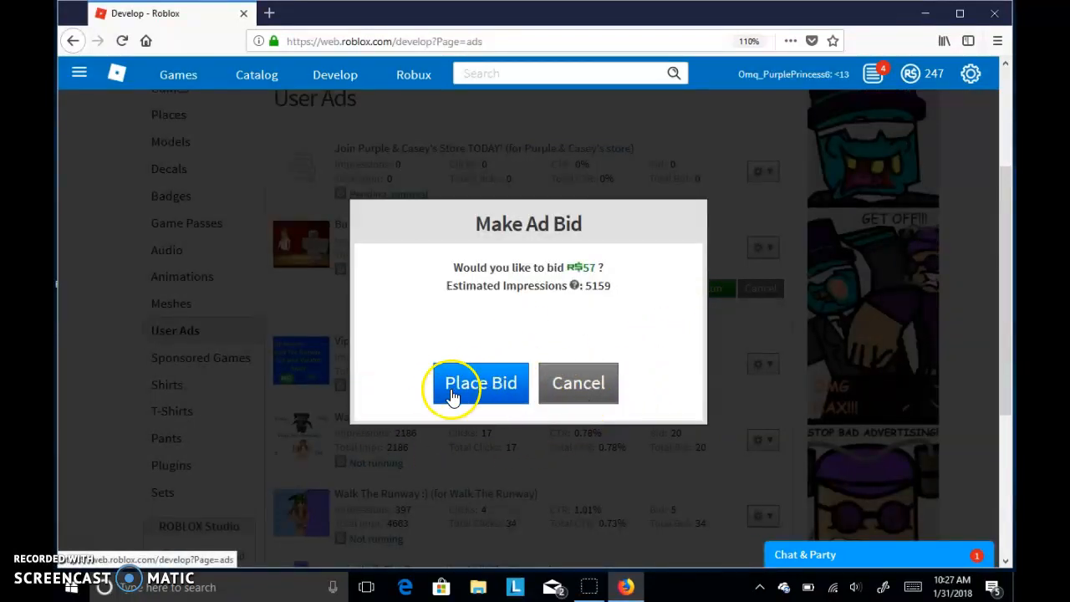
click(583, 387)
click(760, 289)
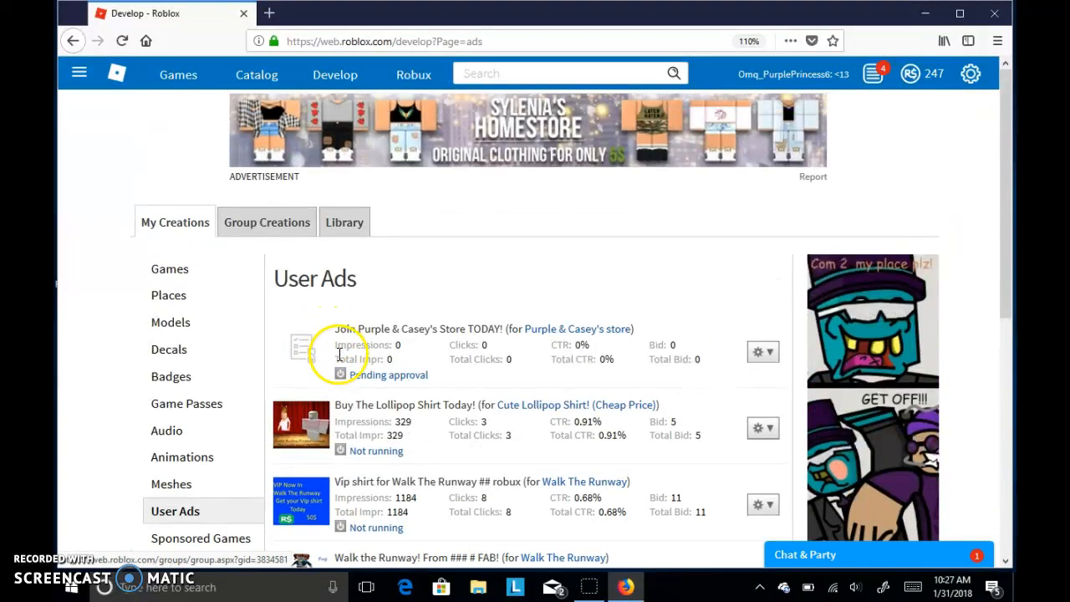
scroll(347, 330, down, 2)
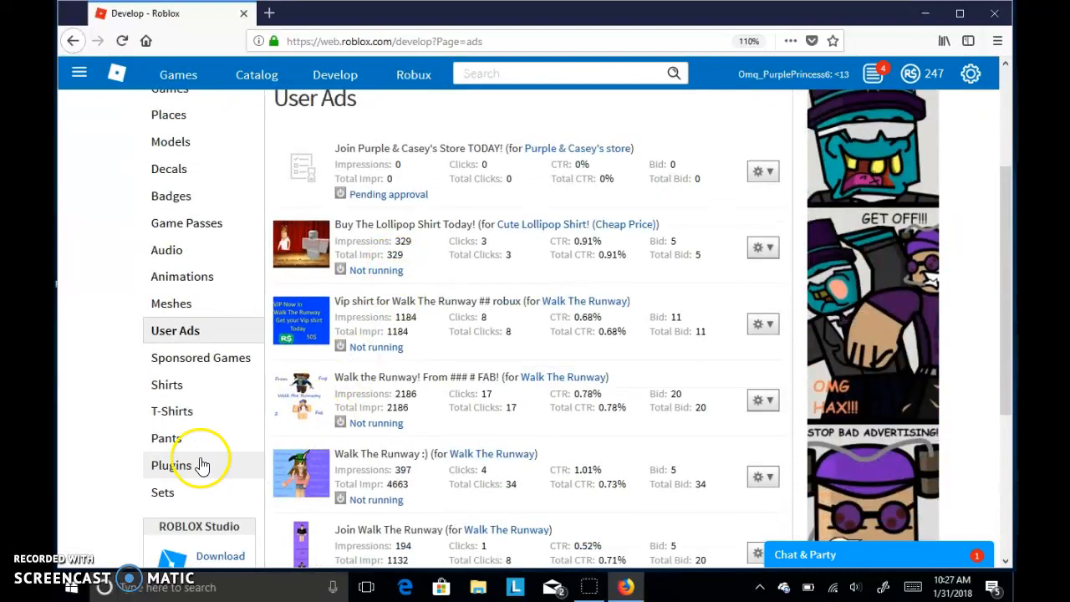
scroll(217, 476, up, 2)
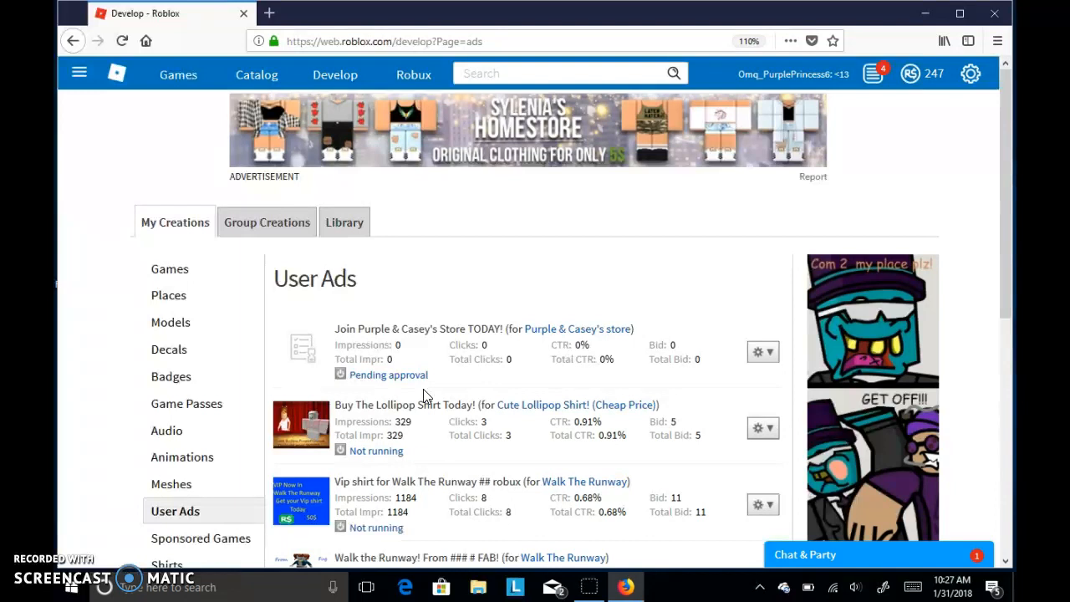
right_click(597, 147)
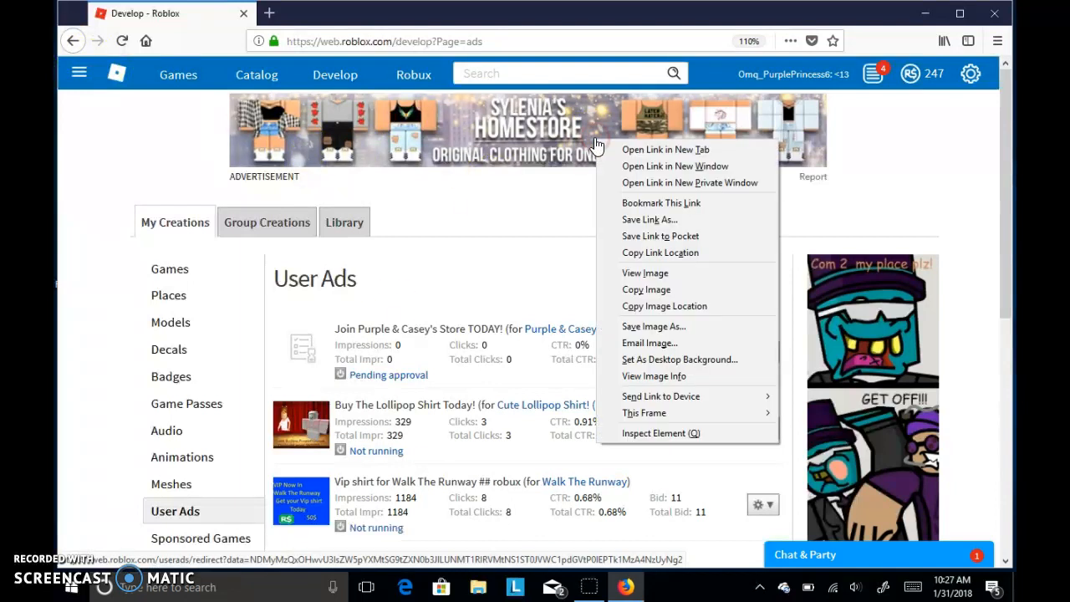
click(308, 164)
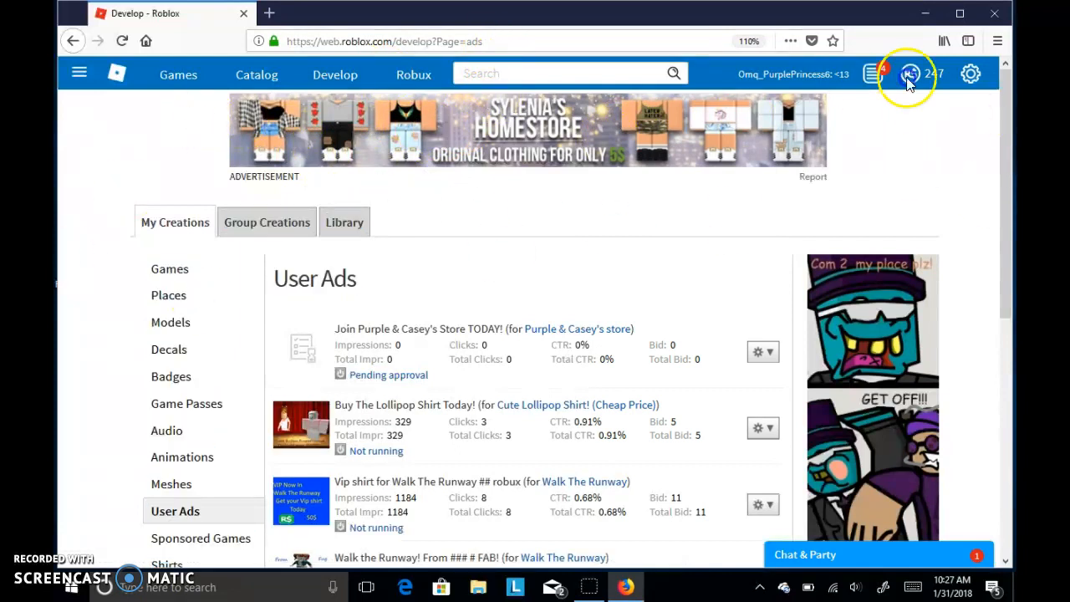
drag(907, 82, 239, 310)
click(87, 349)
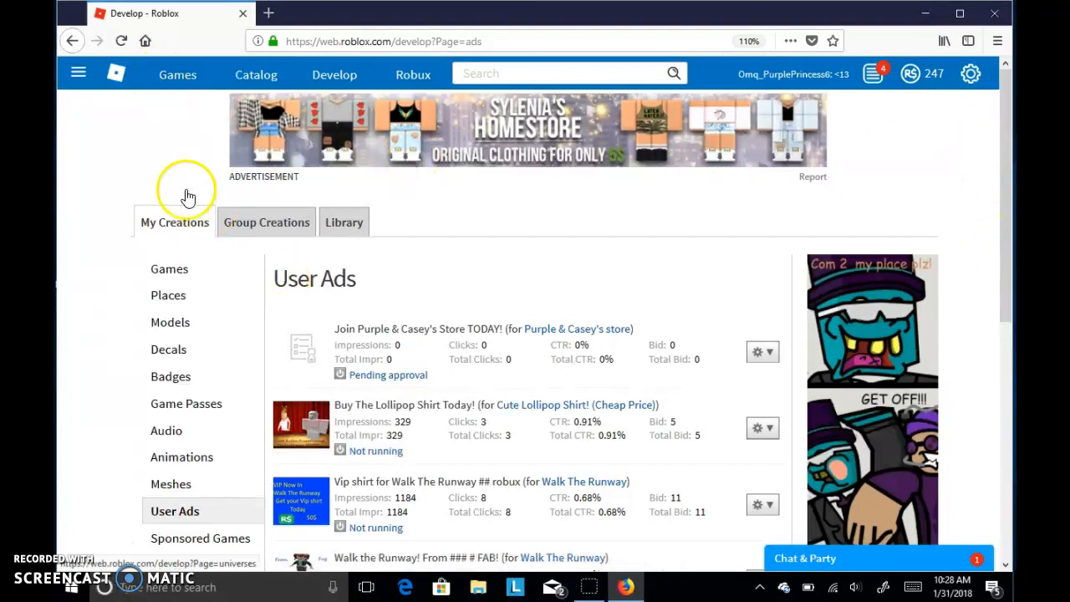
- Open the groups page and examine the Walk The Runway group's description and wall posts
click(78, 74)
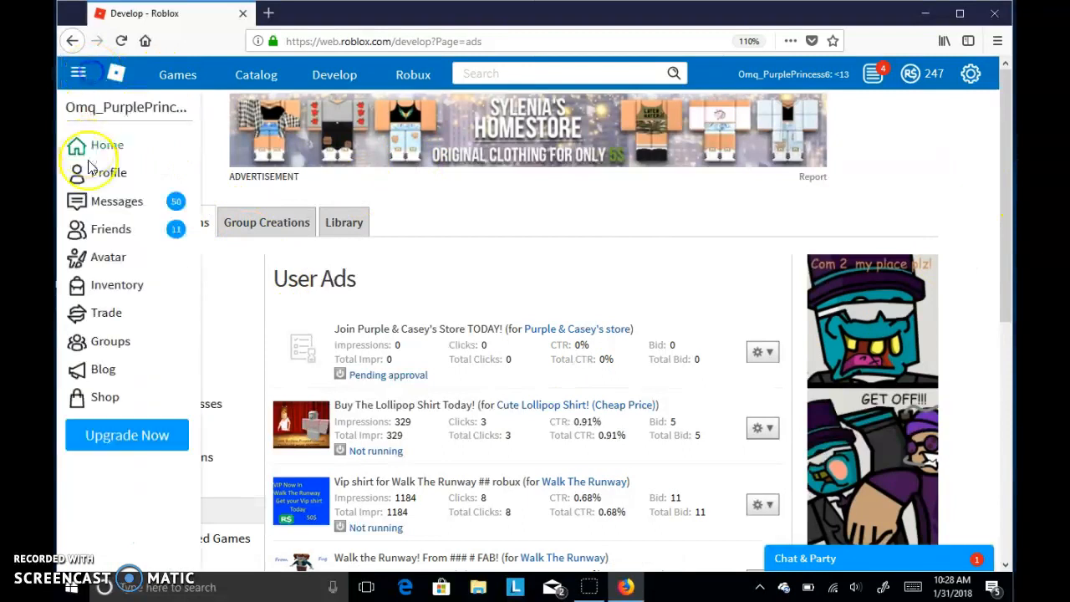
click(108, 342)
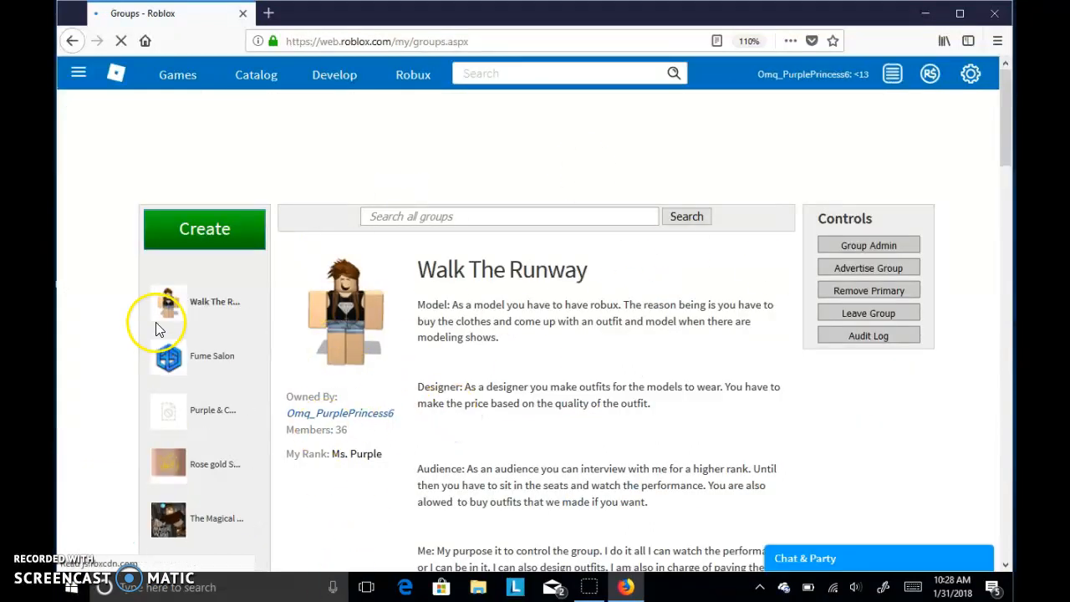
scroll(438, 277, down, 4)
scroll(439, 277, down, 4)
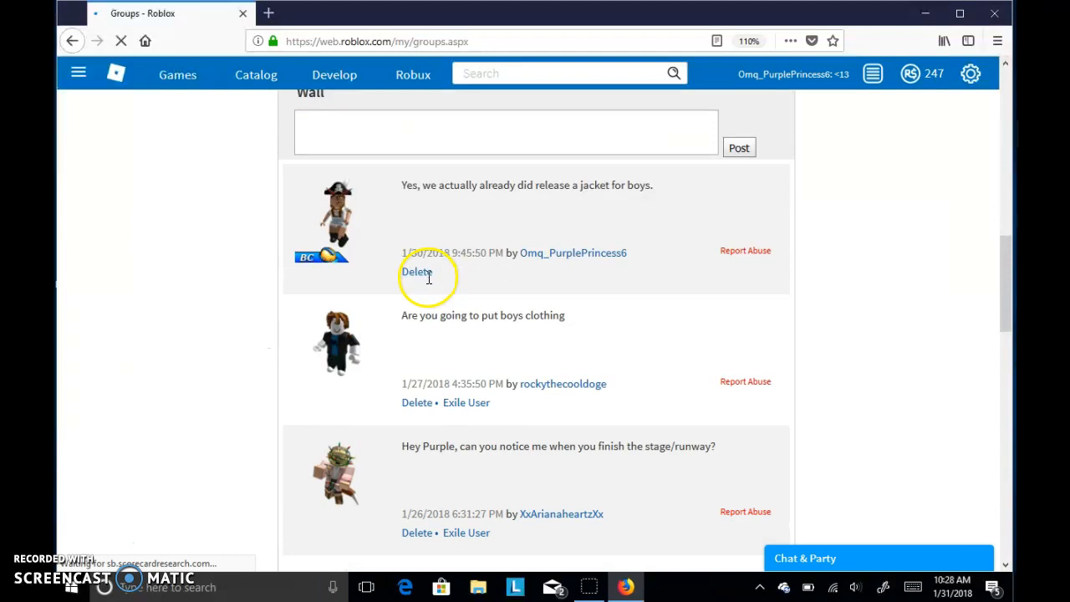
scroll(276, 297, up, 3)
scroll(284, 300, up, 5)
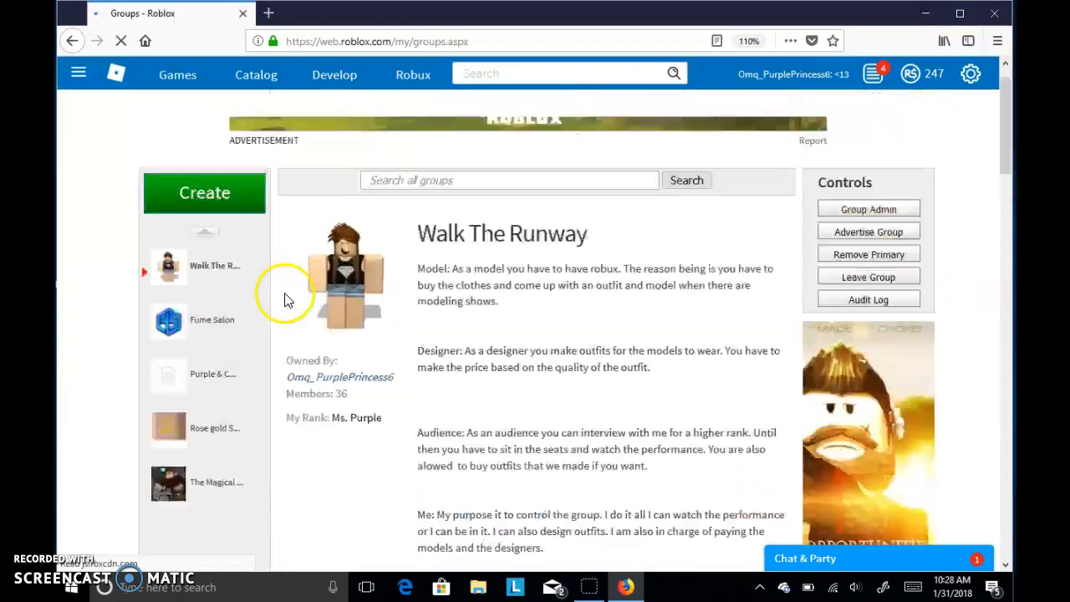
- Post the group shout "Interview next Saturday at insert6 PM Paciffic!" on the Walk The Runway page
scroll(568, 366, down, 5)
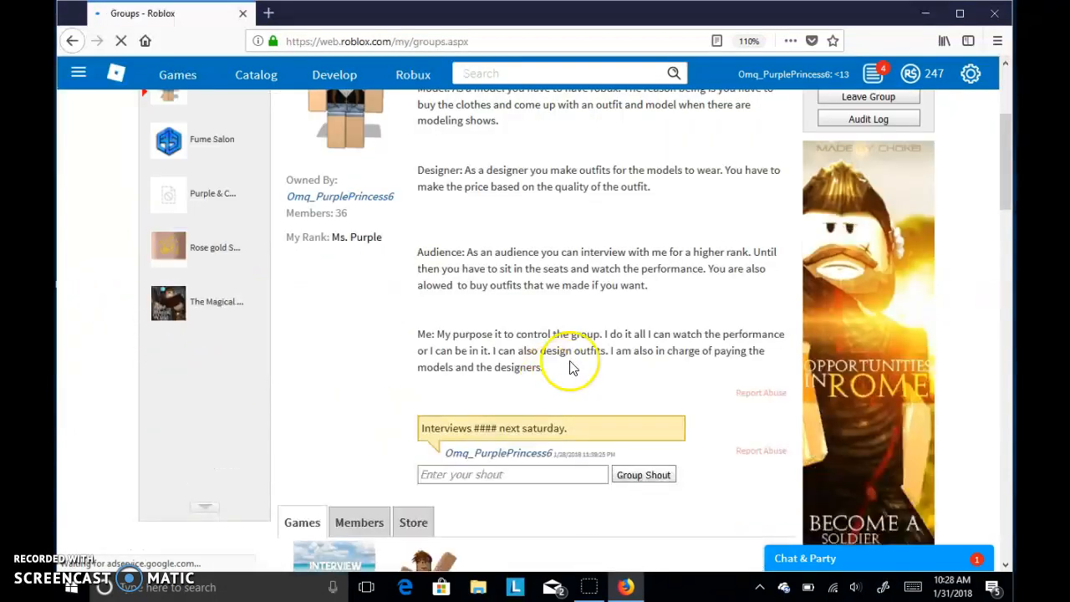
click(516, 239)
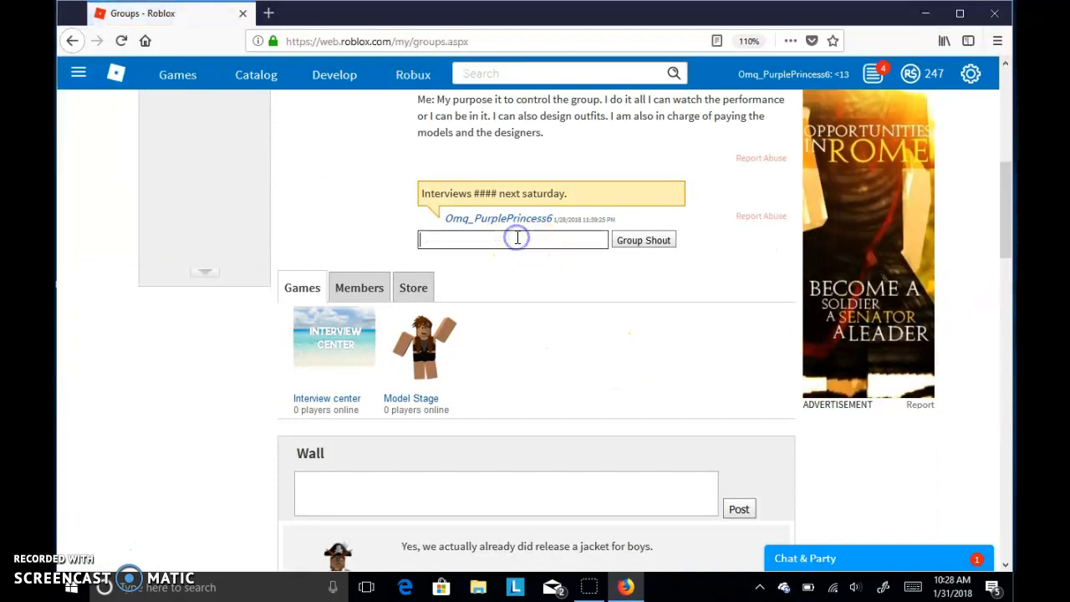
text(I)
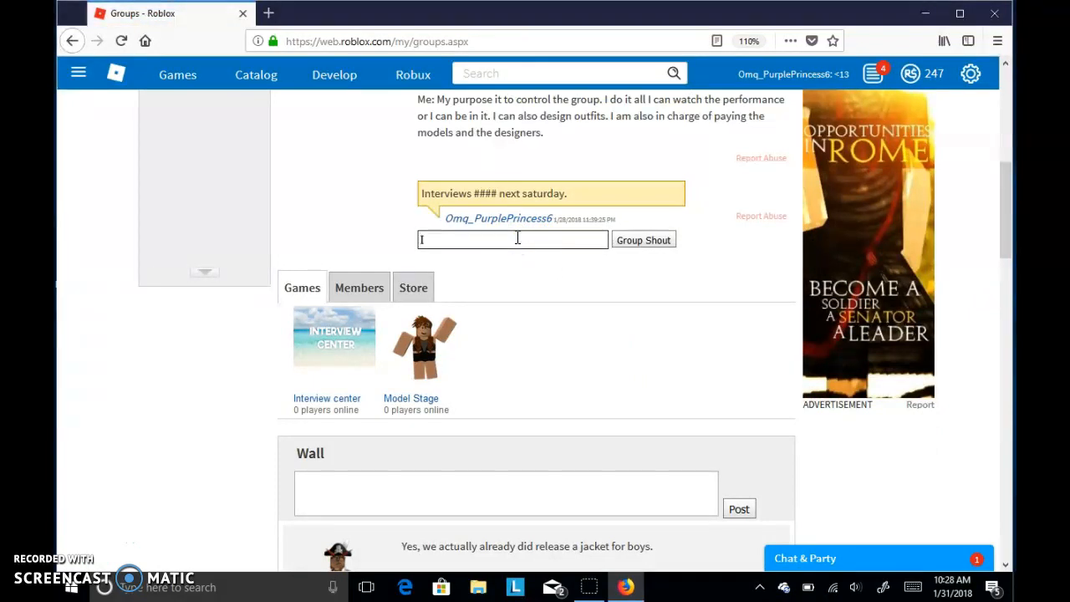
text(nterview next Saturd)
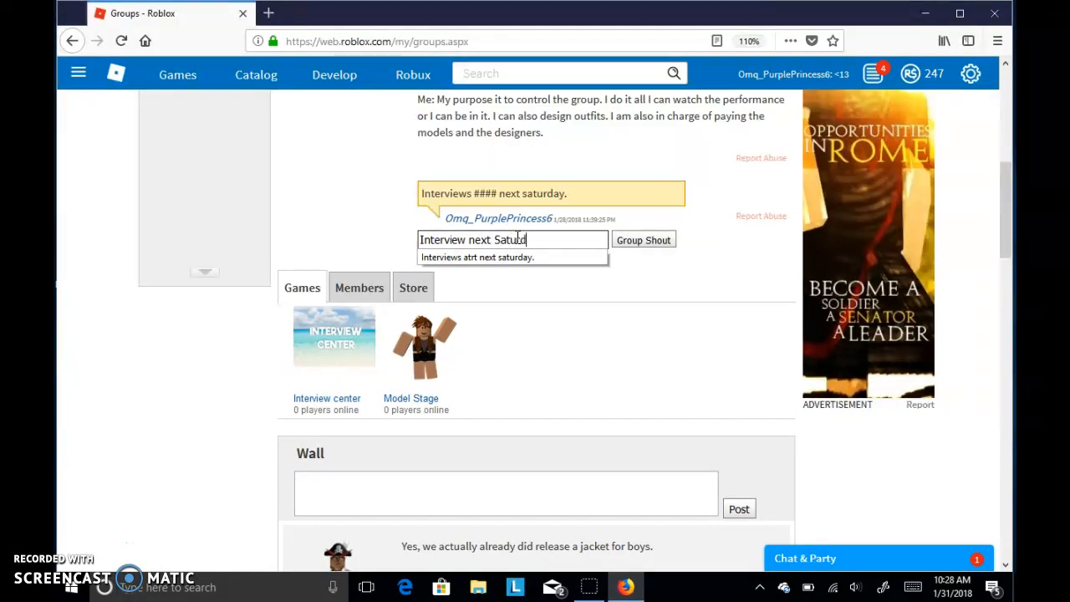
text(ay at 6)
key(BackSpace)
key(BackSpace)
text(insert6 PM Pacific!)
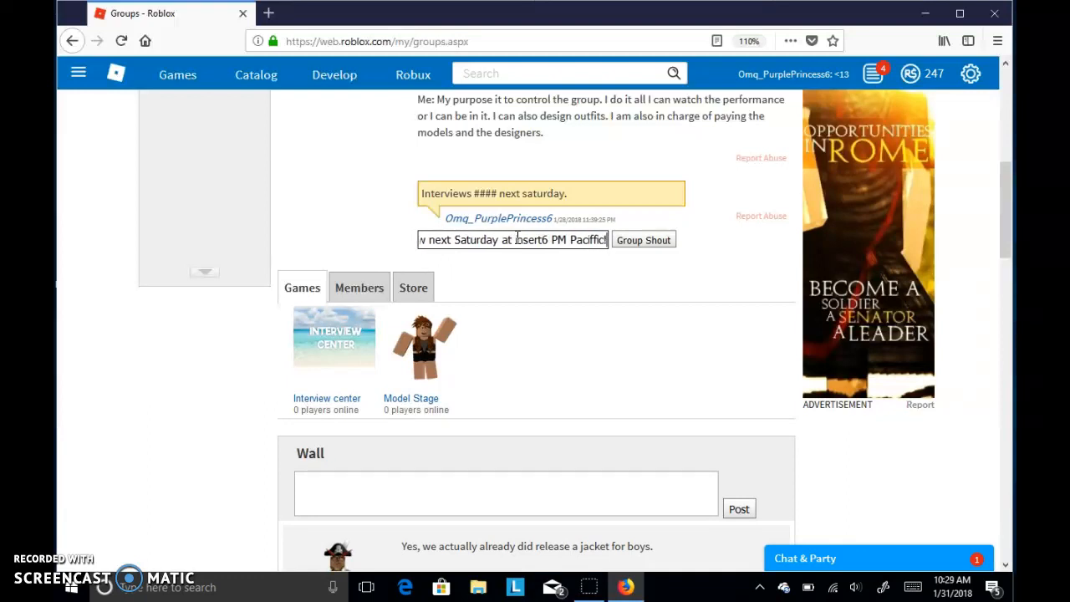
click(620, 214)
click(644, 241)
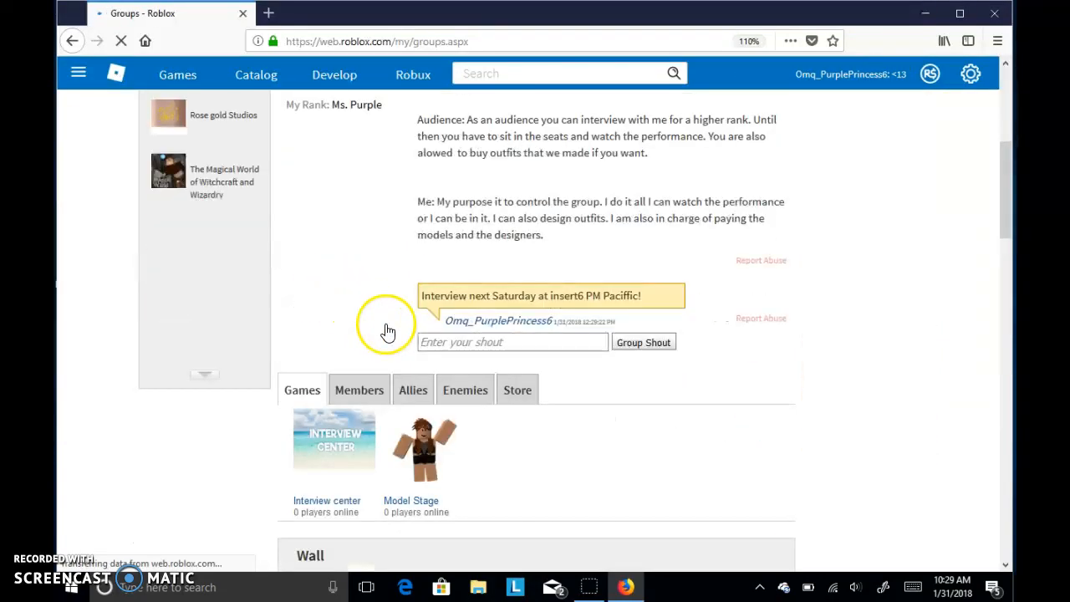
- Open the Rose gold Studios group and look through its description, current shout, members and wall posts
scroll(437, 371, up, 3)
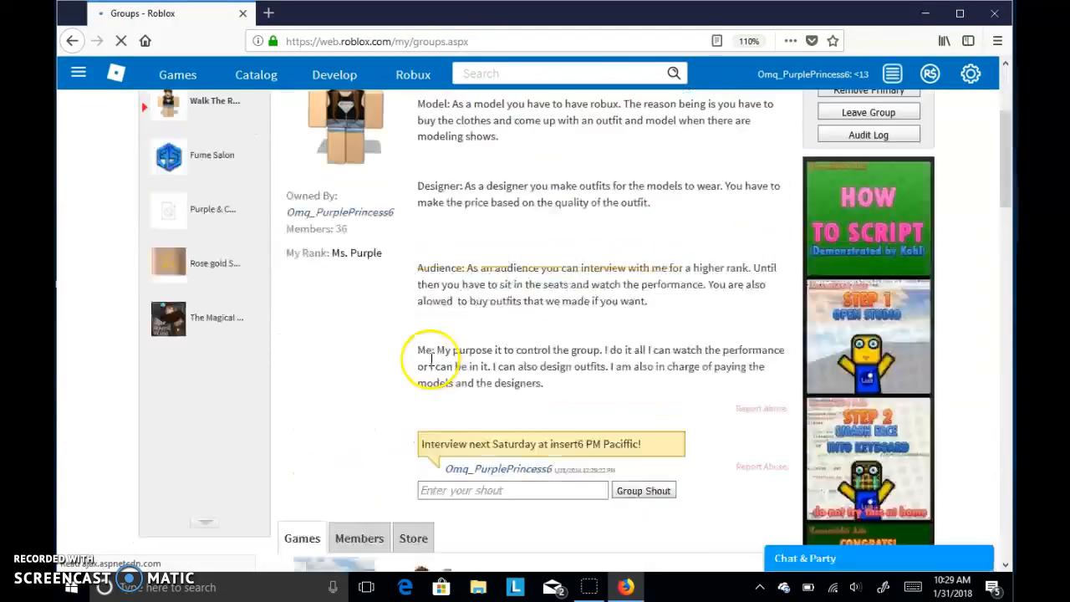
scroll(422, 356, down, 1)
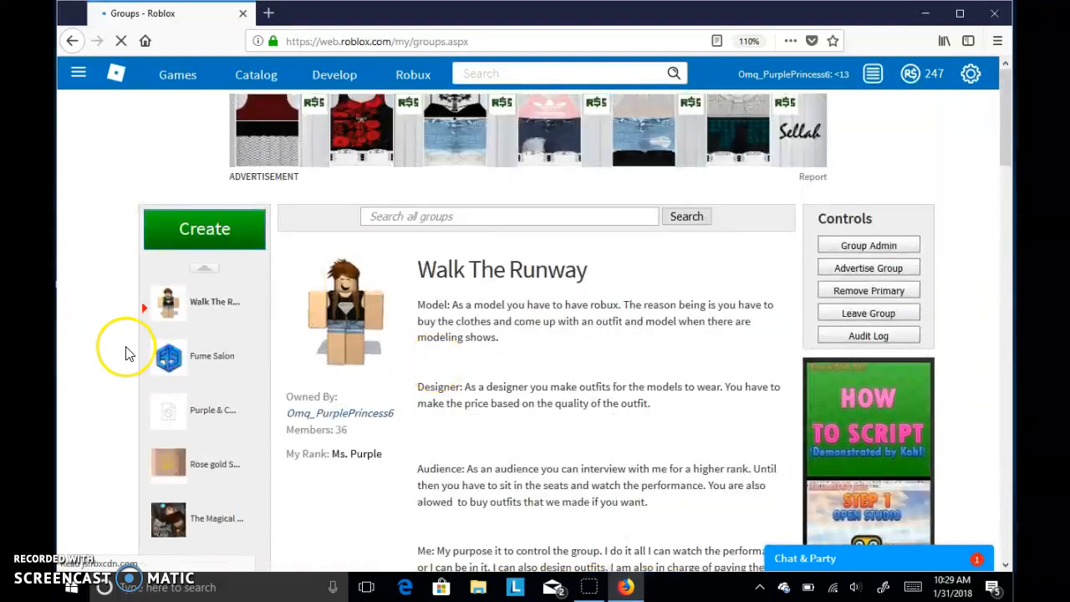
scroll(251, 409, down, 1)
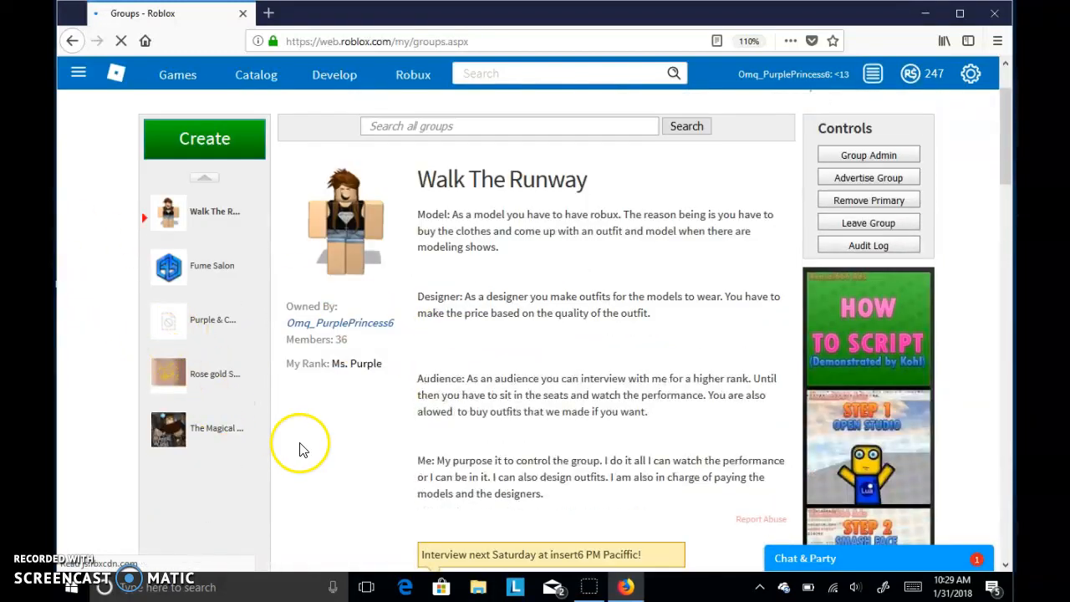
click(180, 385)
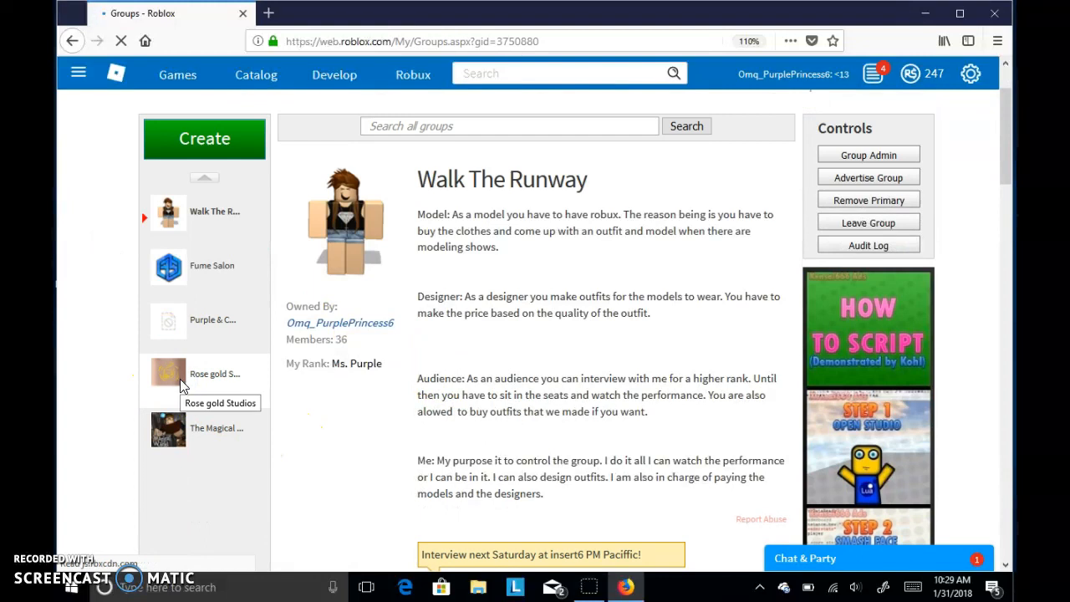
scroll(497, 370, down, 3)
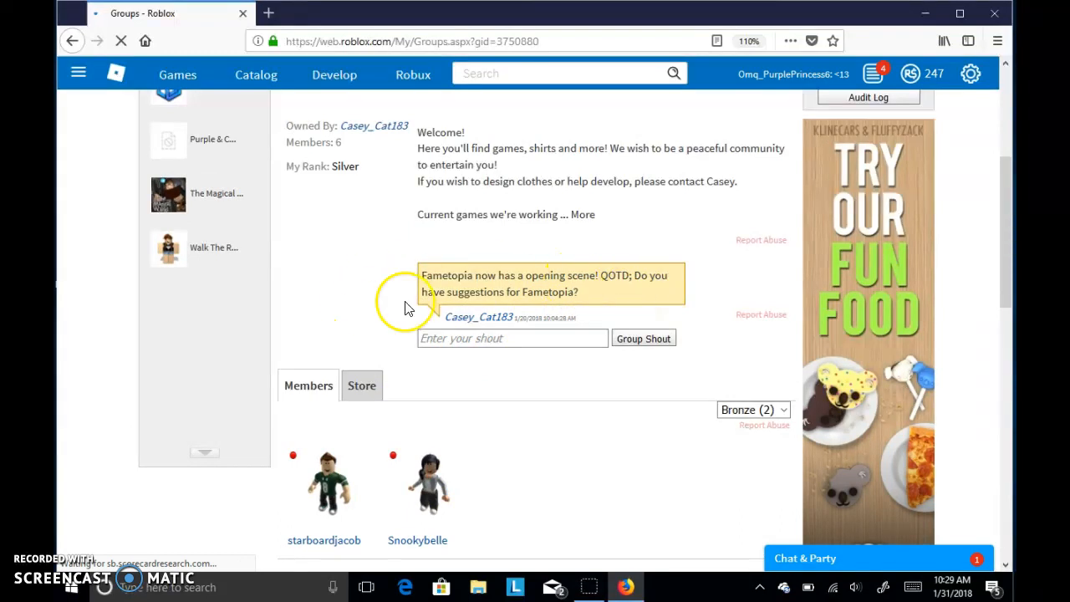
scroll(722, 261, down, 1)
scroll(402, 358, down, 3)
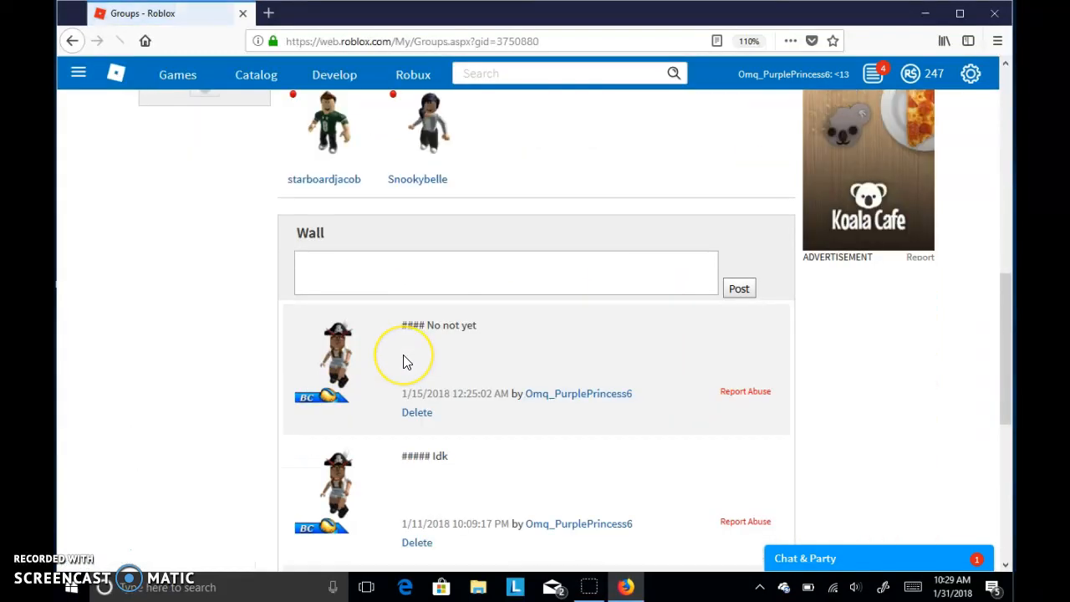
scroll(403, 362, down, 4)
scroll(421, 363, up, 3)
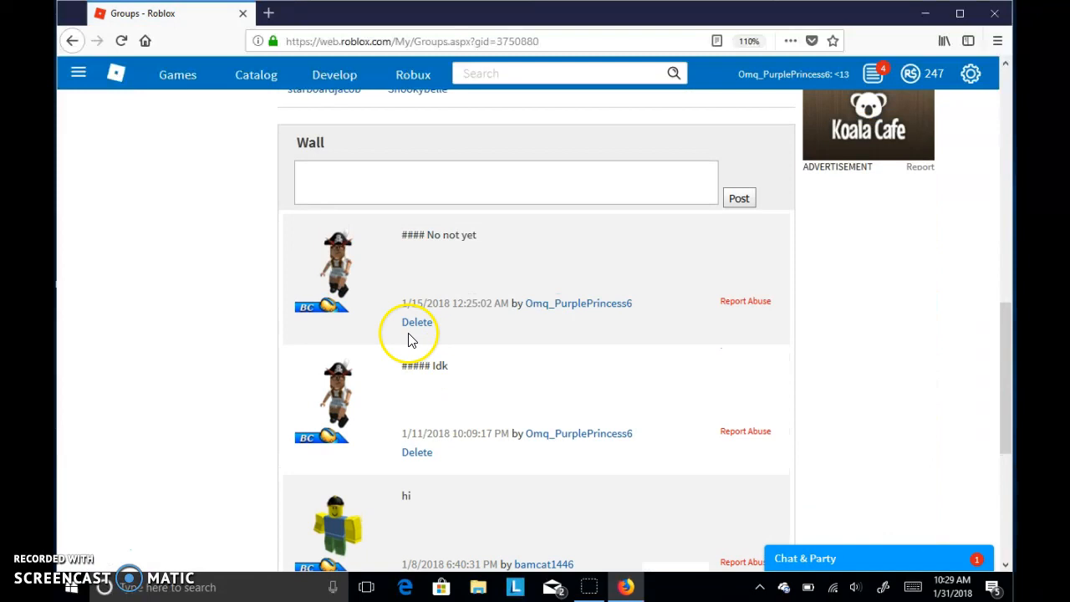
- Show the Rose gold Studios store and examine its "donate to the group!" and "[ORIGINAL] Girl's Fryday shirt" items
scroll(409, 340, up, 4)
click(369, 293)
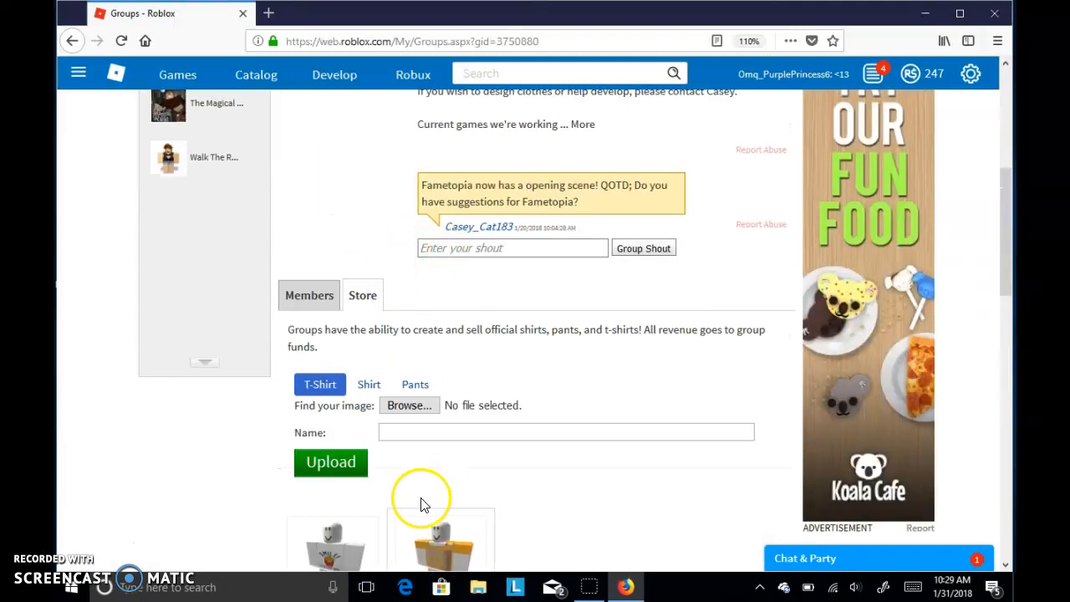
scroll(423, 504, down, 4)
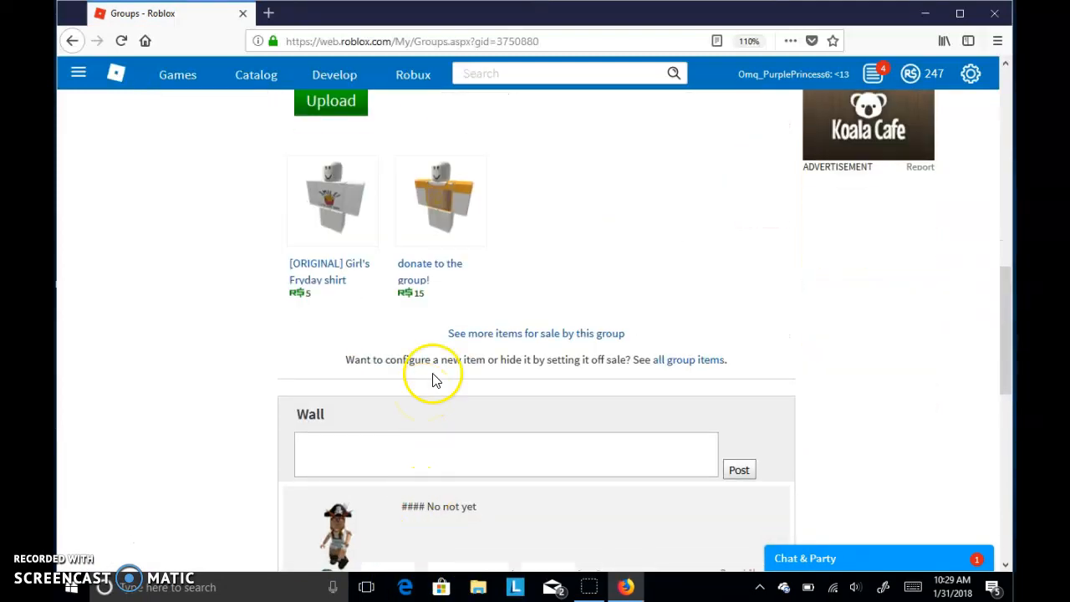
mouse_move(445, 252)
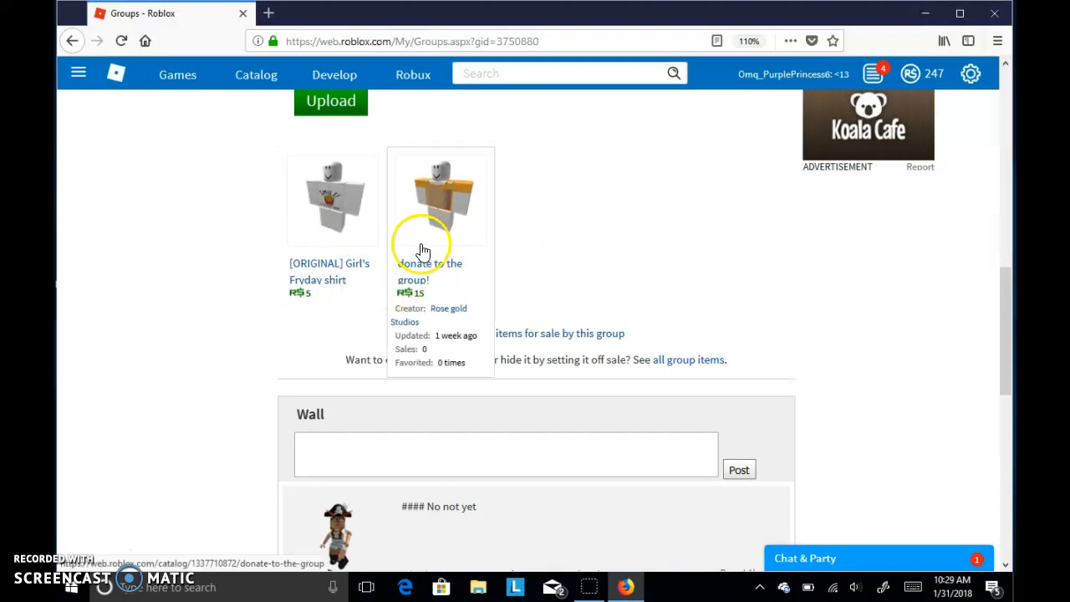
mouse_move(353, 209)
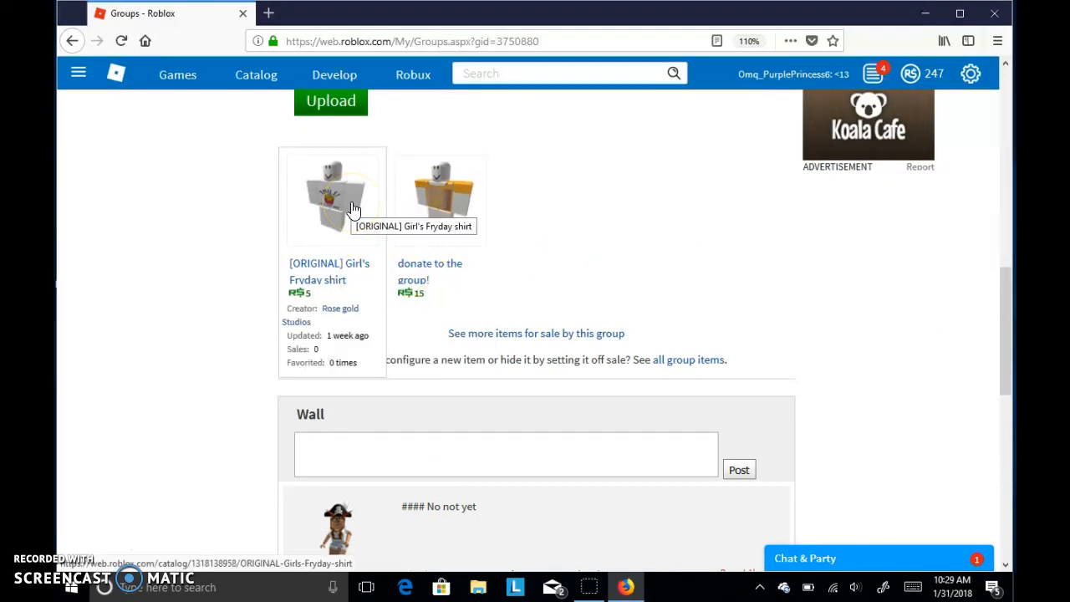
scroll(394, 287, up, 6)
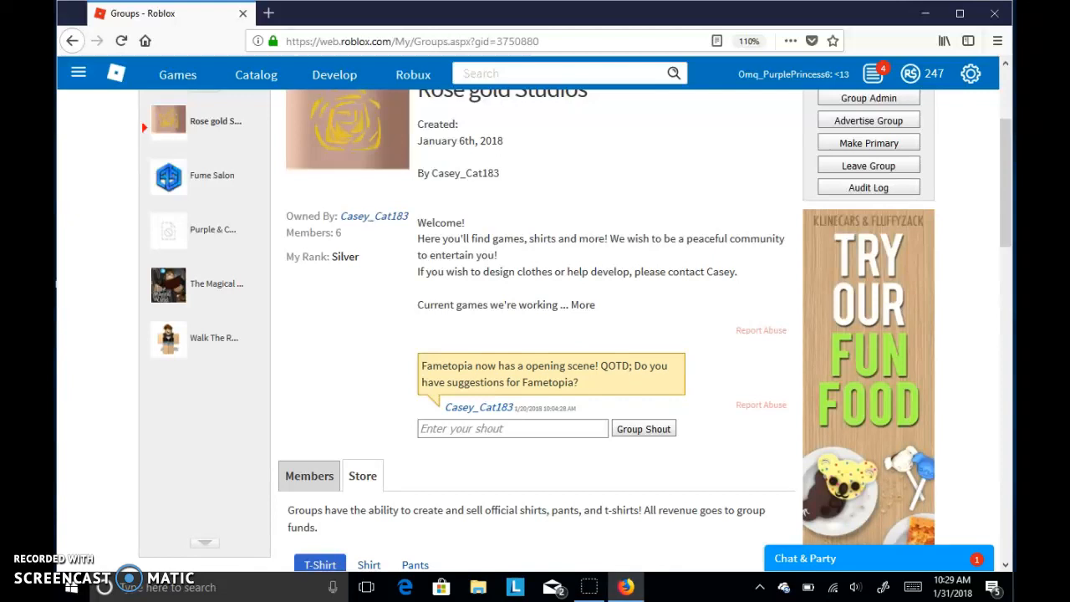
scroll(526, 210, up, 2)
scroll(250, 292, down, 6)
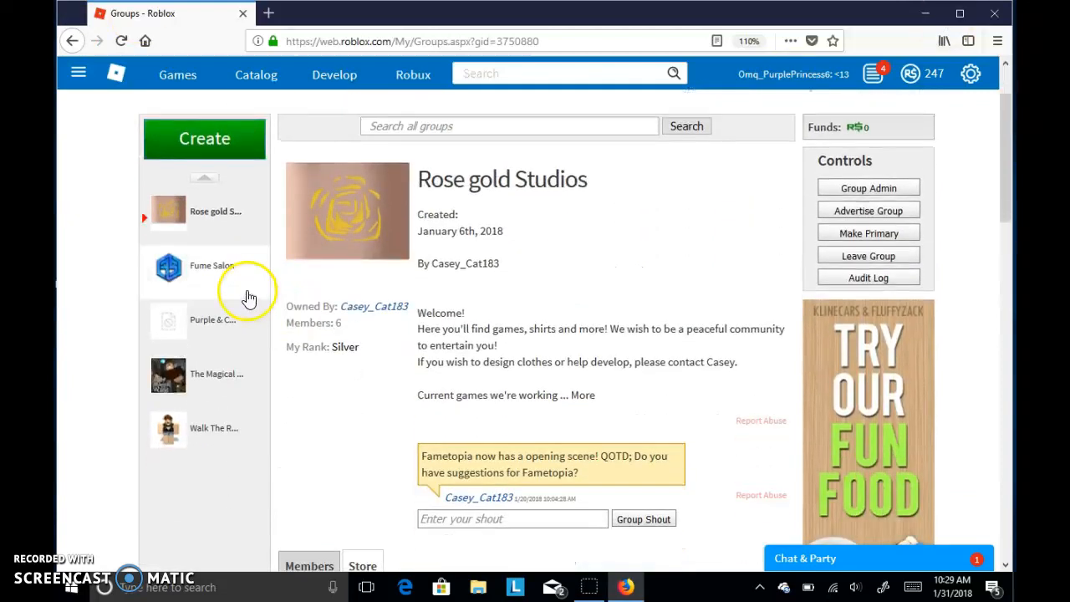